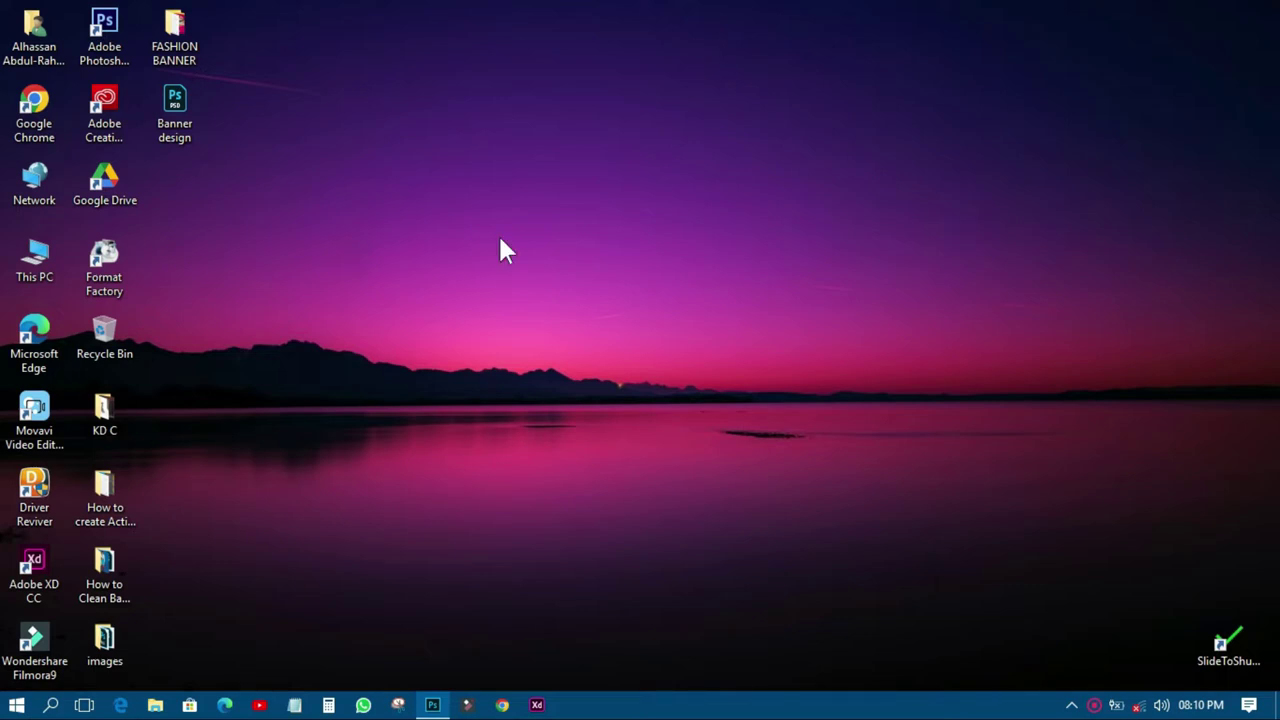
- Switch to Photoshop and create a new document at Default Photoshop Size, 7 by 5 inches at 300 pixels/inch
left_click(432, 705)
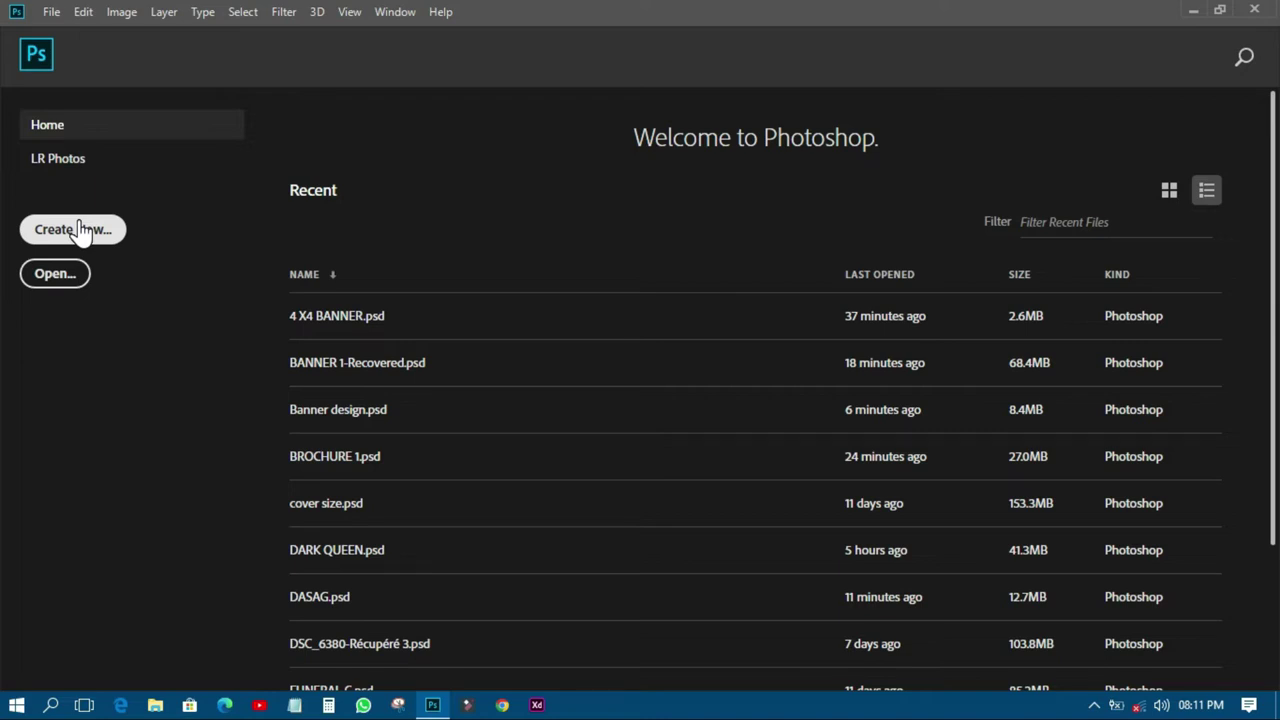
left_click(80, 230)
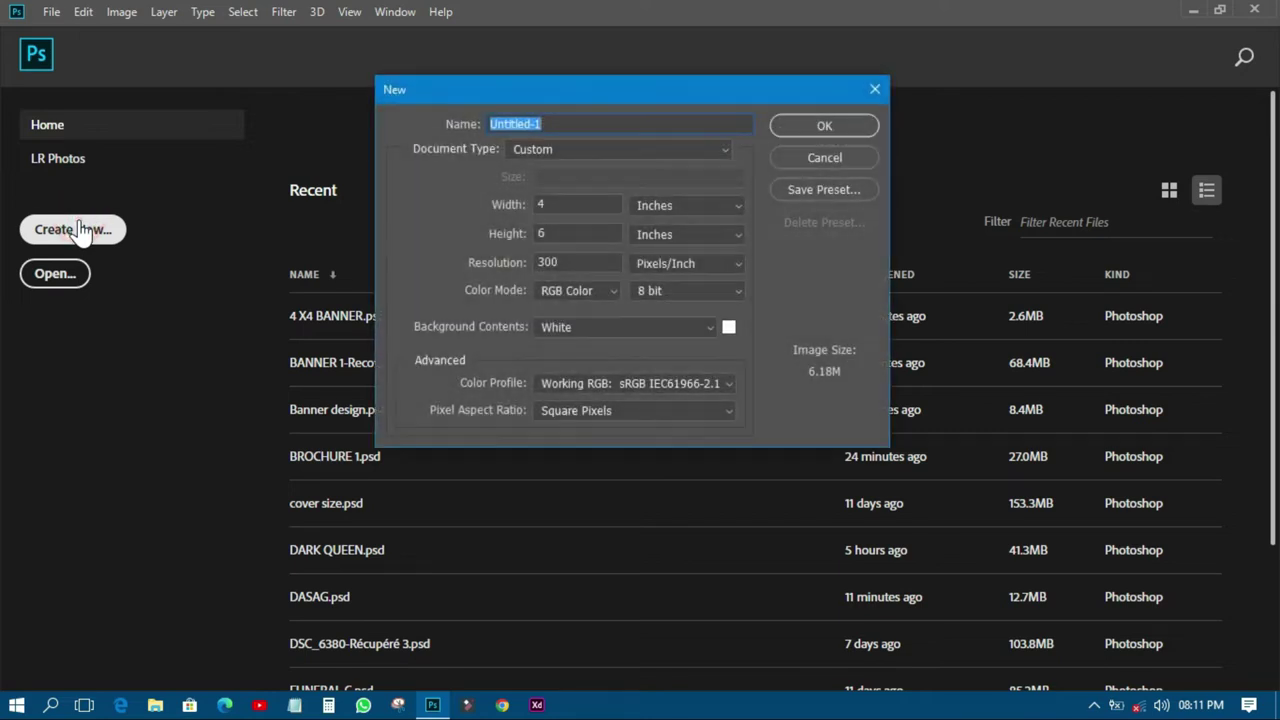
left_click(576, 204)
left_click(565, 149)
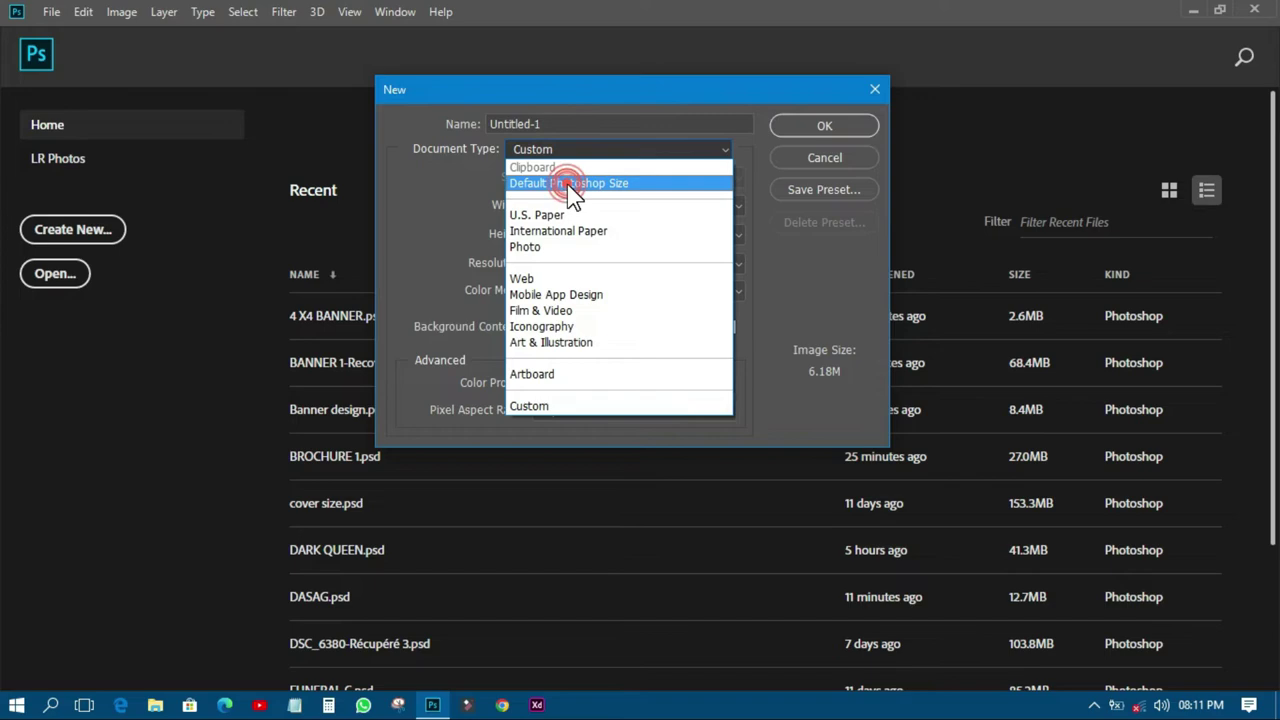
left_click(567, 184)
left_click(794, 124)
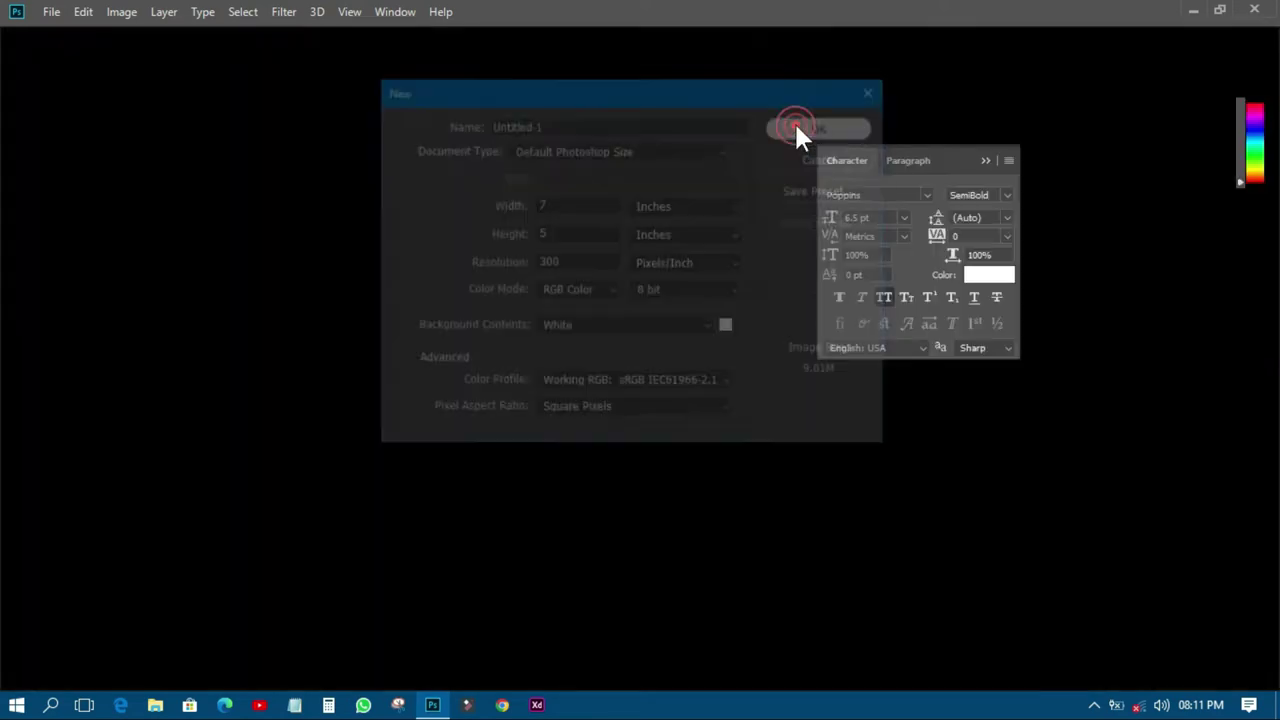
left_click(1039, 168)
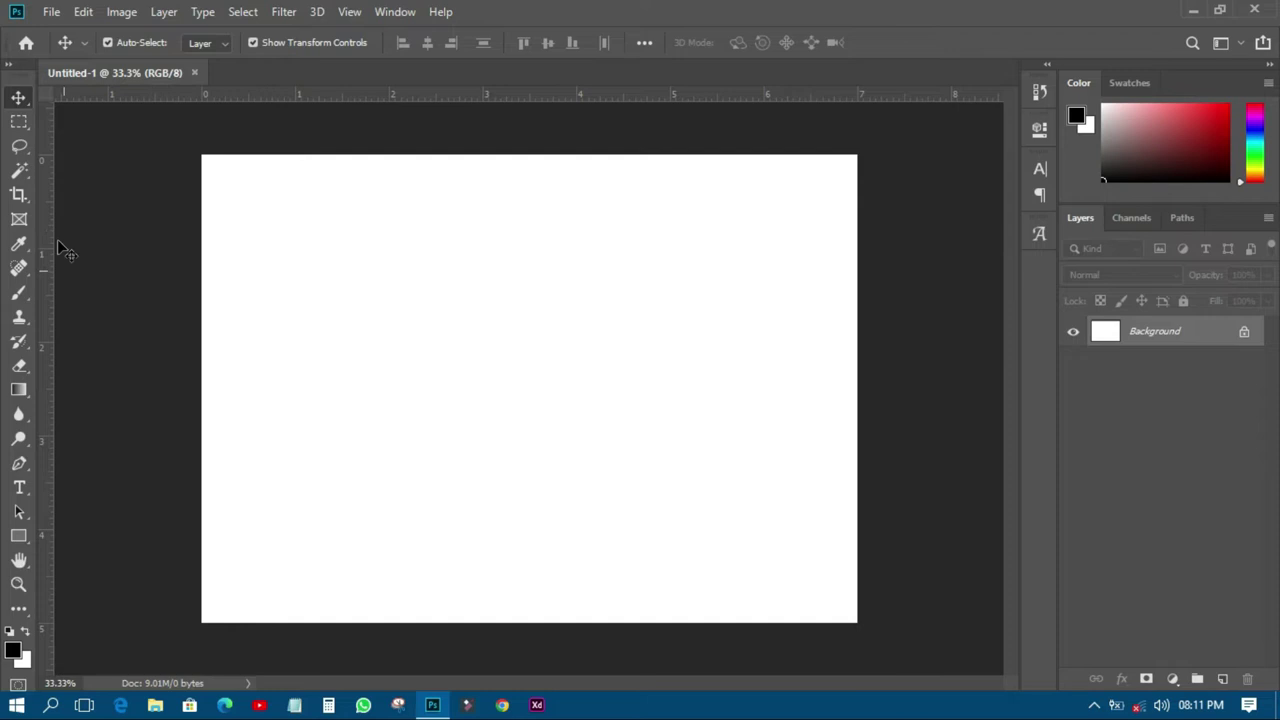
- Crop the canvas from its lower edge to a banner format of about 7 by 3 inches
left_click(19, 194)
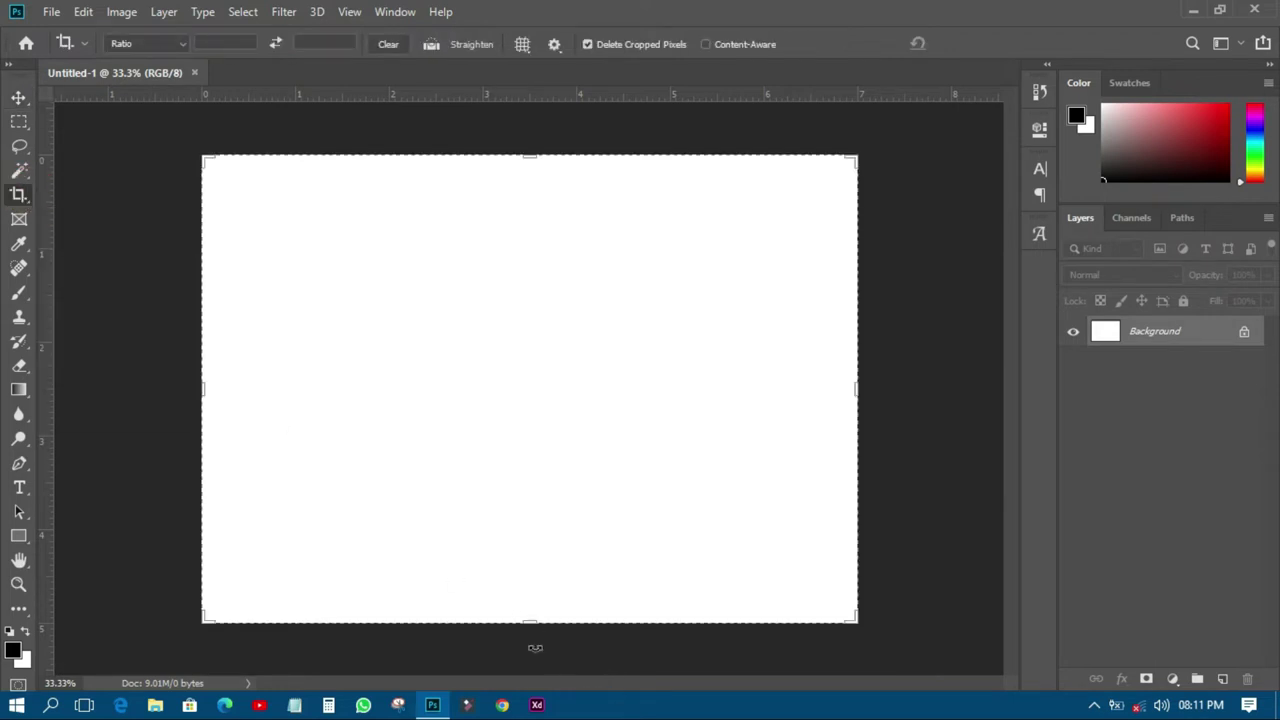
left_click_drag(533, 625, 540, 528)
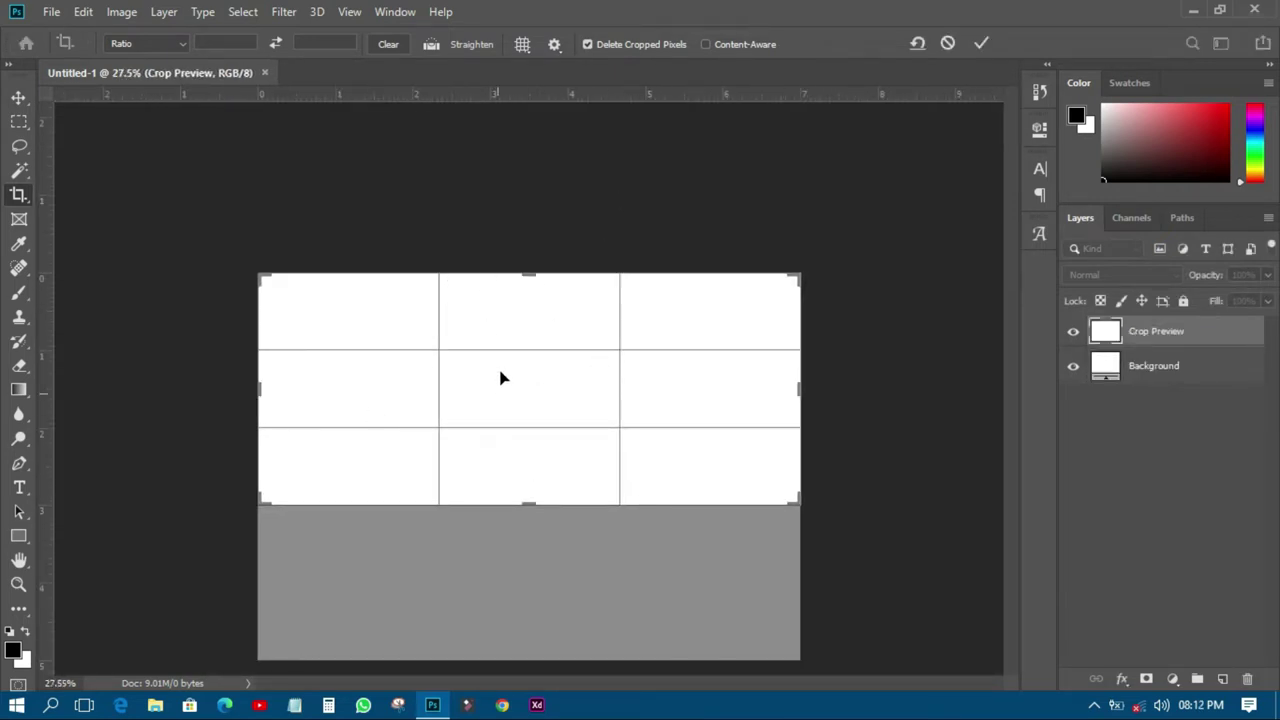
left_click(983, 43)
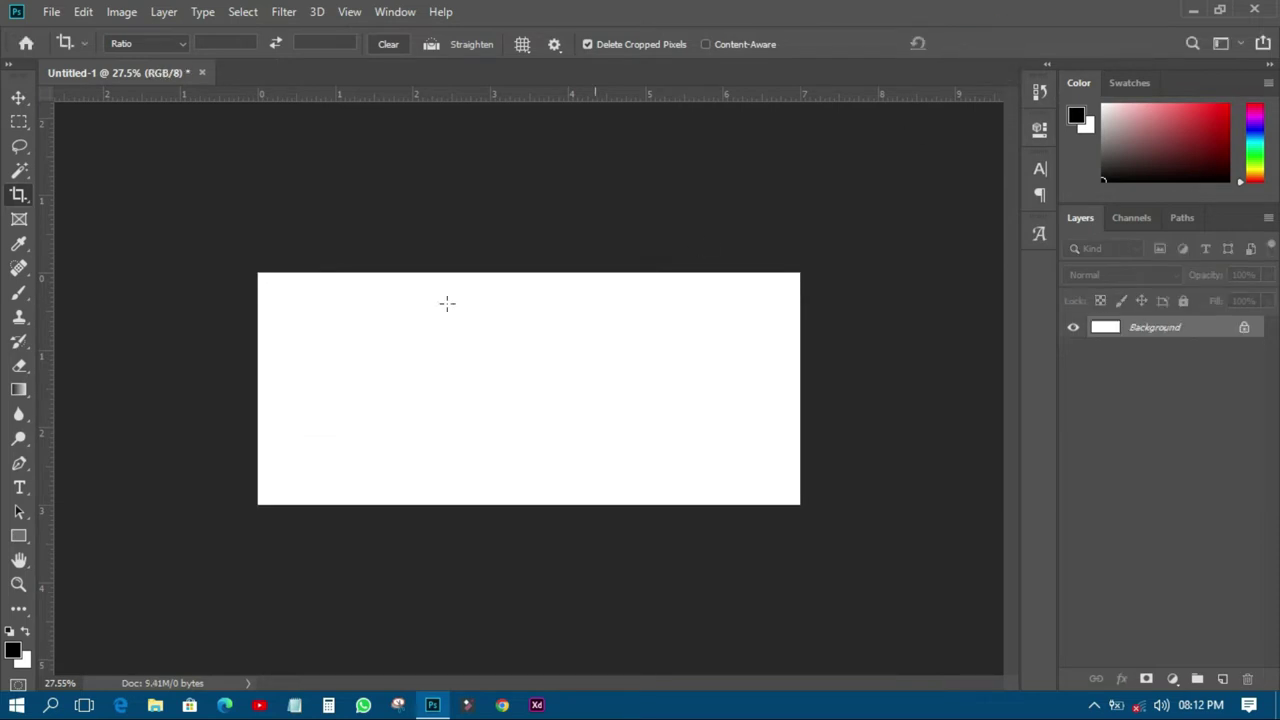
left_click(19, 97)
left_click_drag(474, 354, 497, 360)
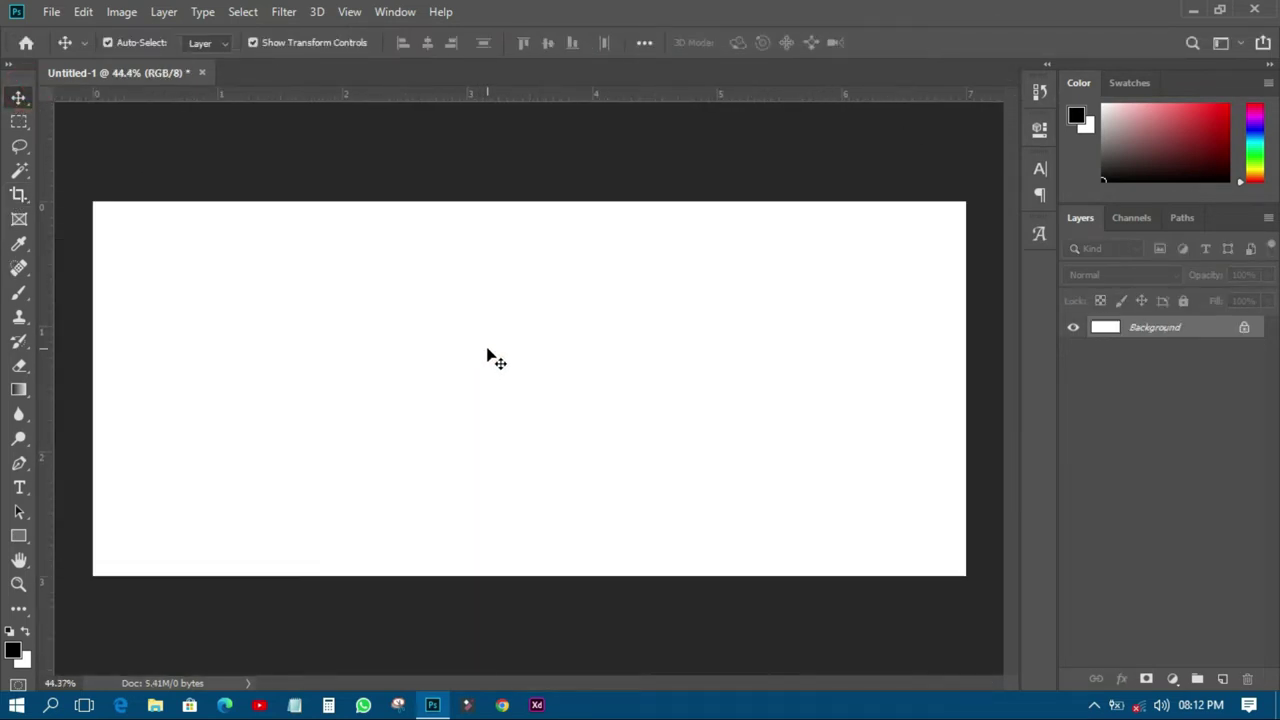
- Look over the source files in the FASHION BANNER folder on the desktop and return to the Photoshop document
left_click(1187, 12)
double_click(191, 24)
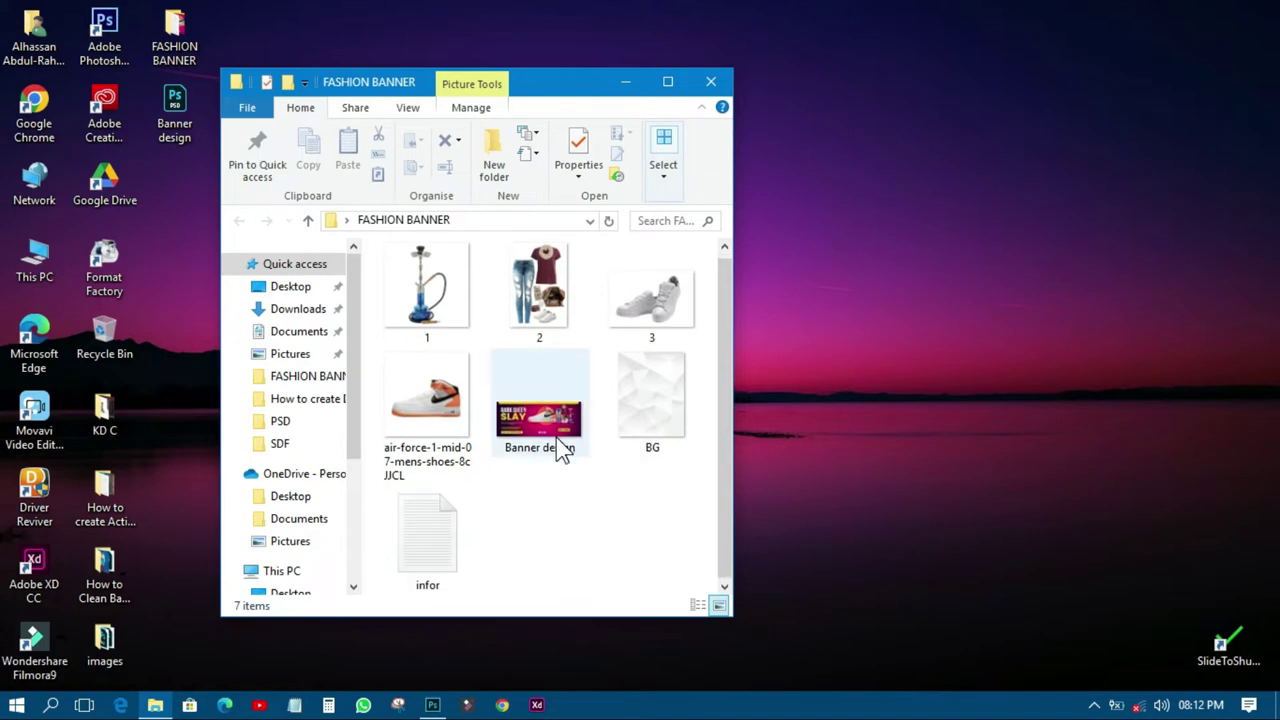
left_click(711, 81)
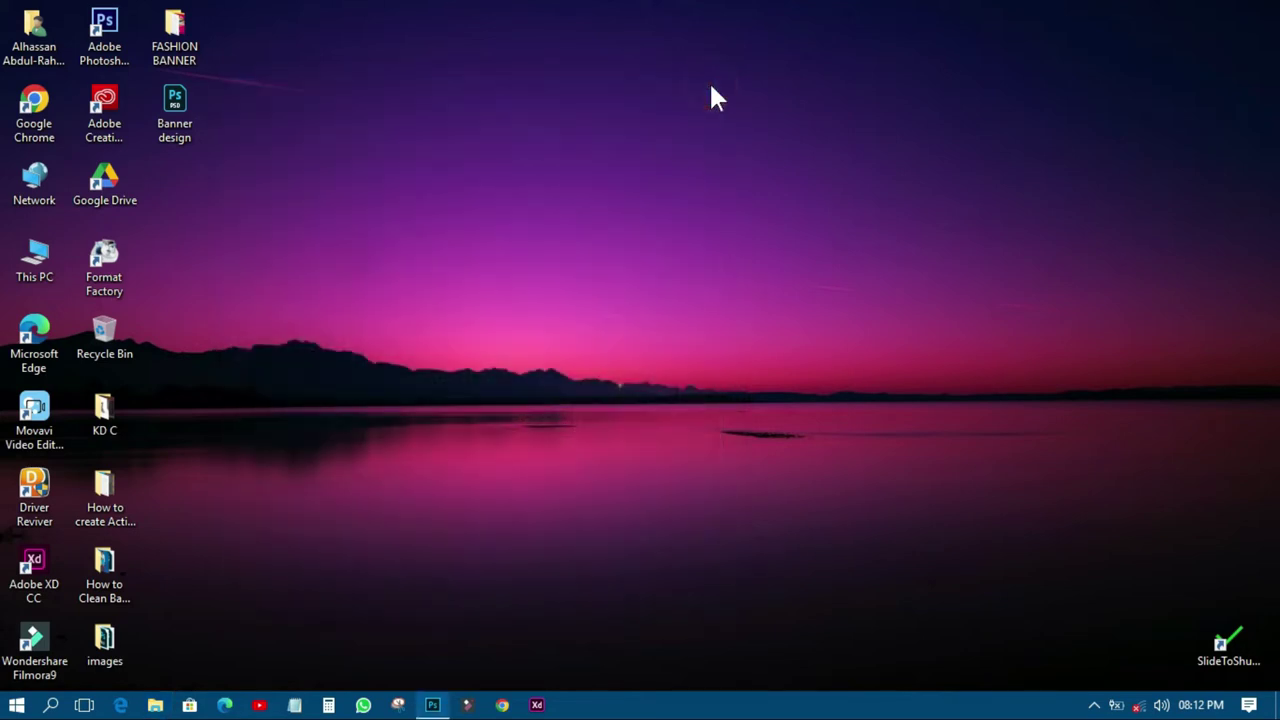
left_click(432, 705)
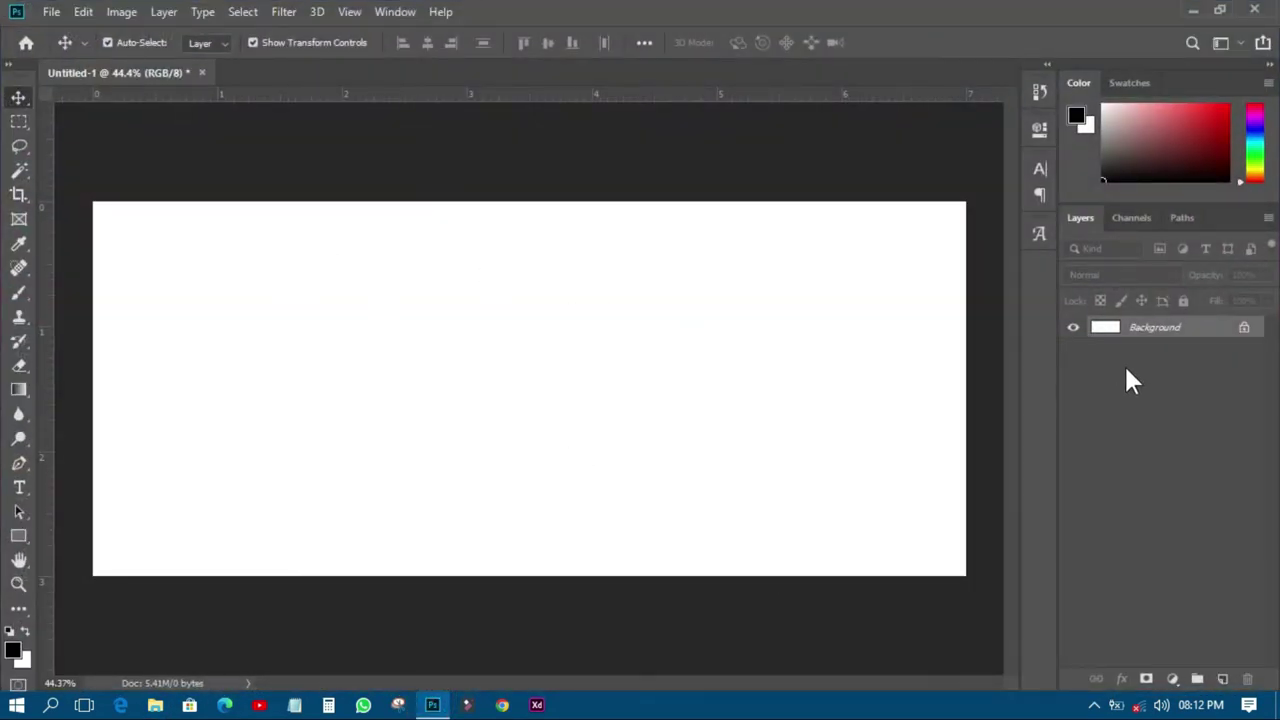
- Create a new layer group above the Background layer and name it BG
left_click(1197, 679)
double_click(1145, 328)
type("b")
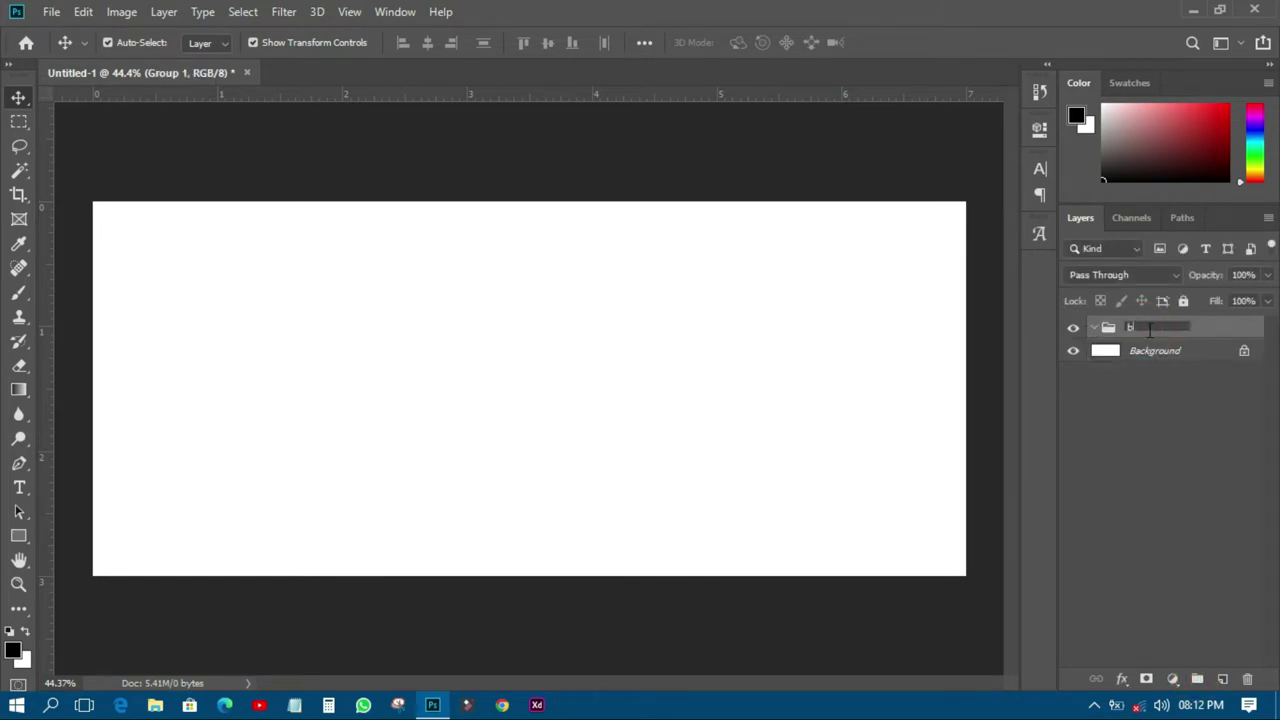
key("Return")
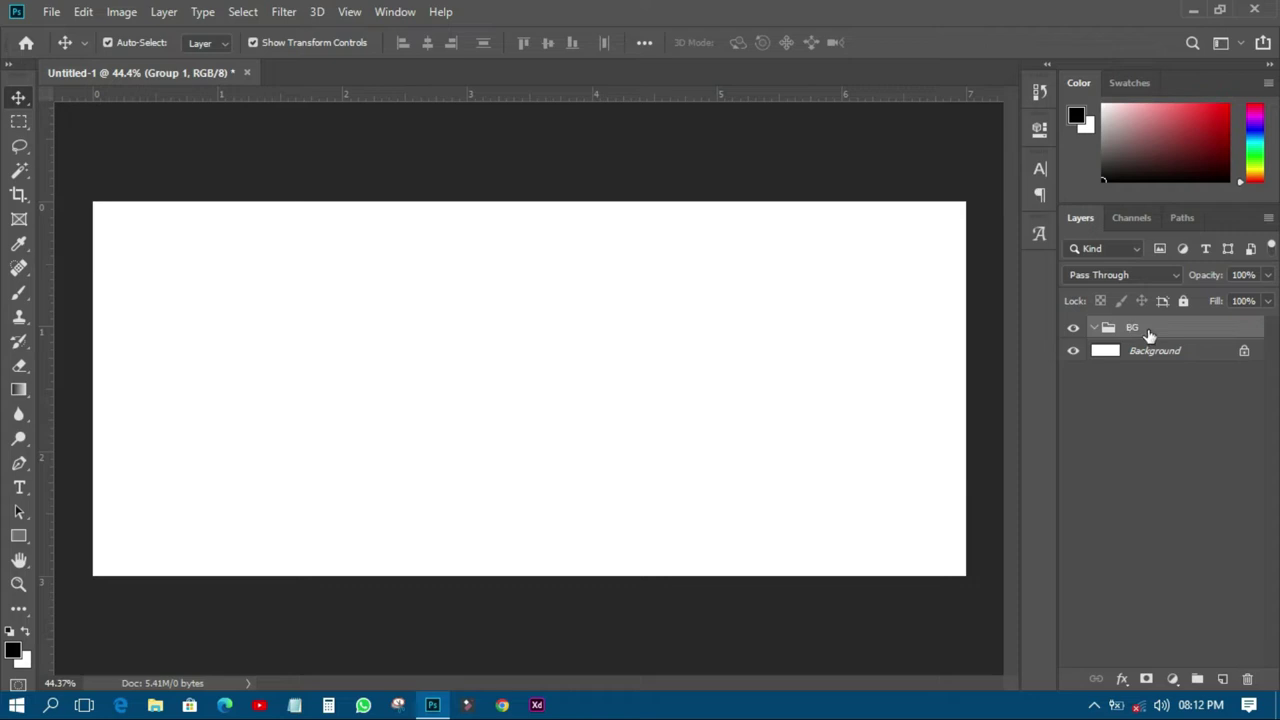
- Add a gradient fill layer directly above the Background layer, using the last pink to dark purple preset
left_click(1148, 344)
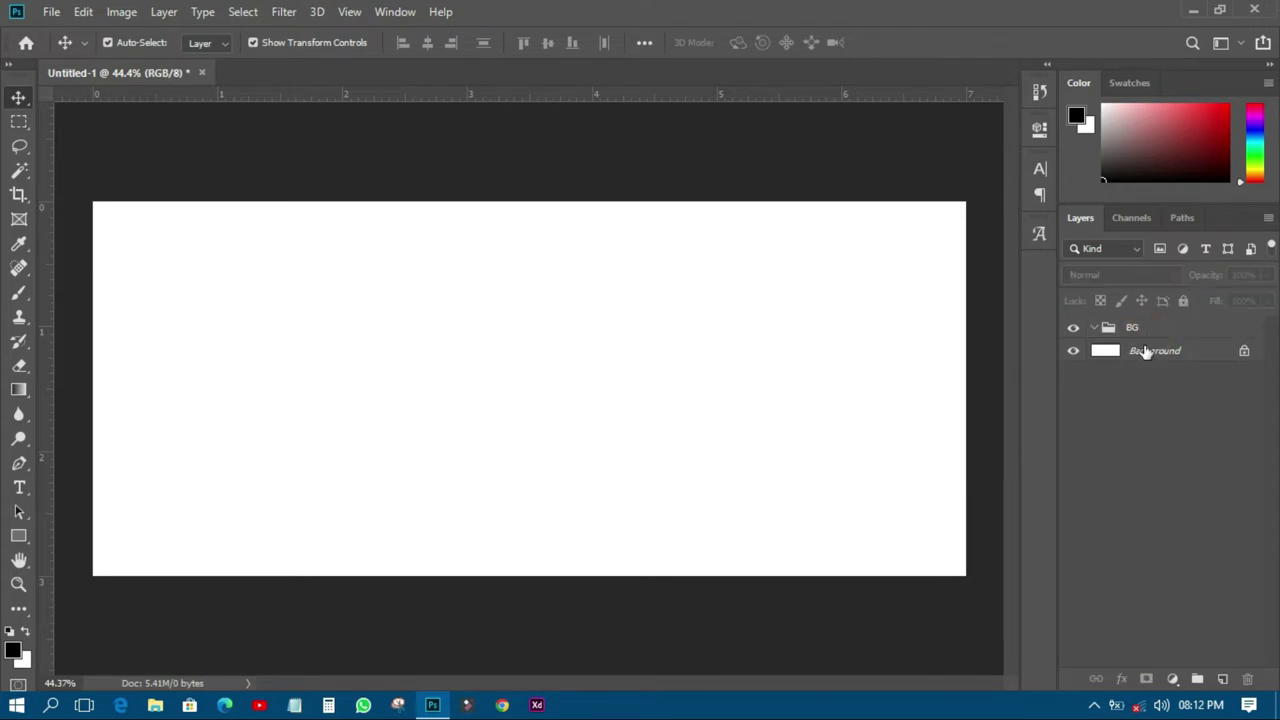
left_click(1146, 346)
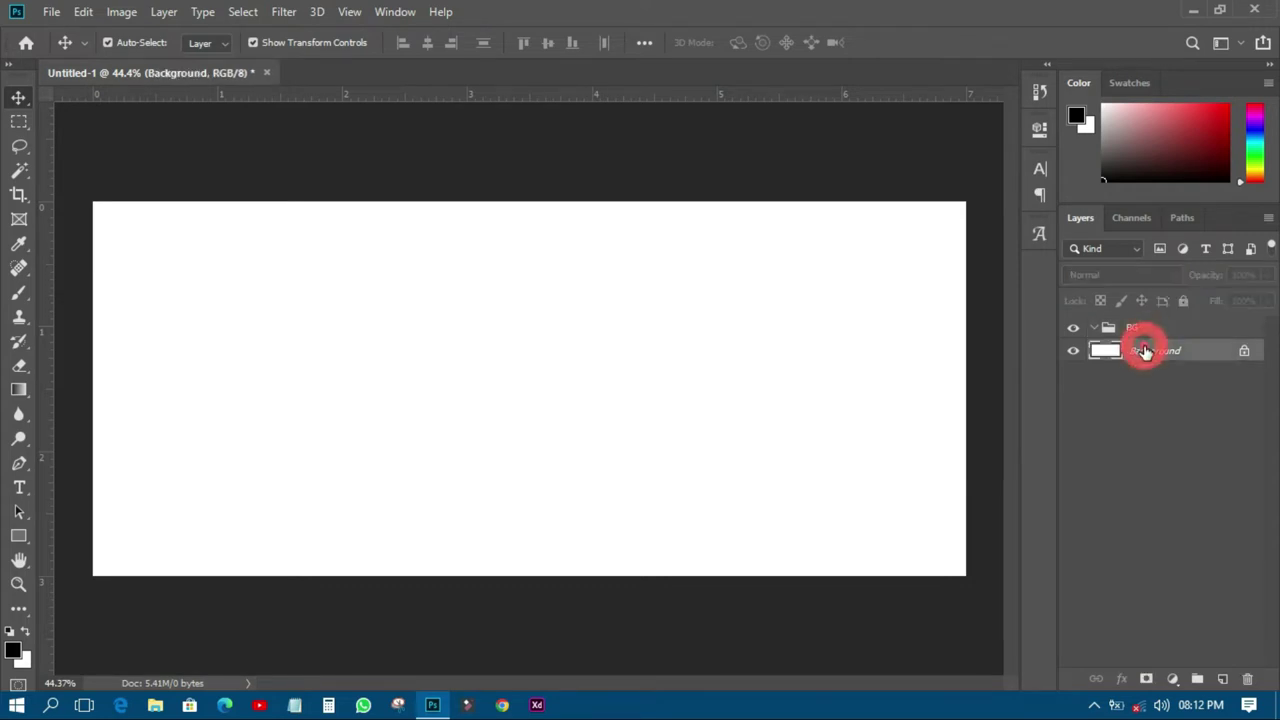
left_click(1174, 680)
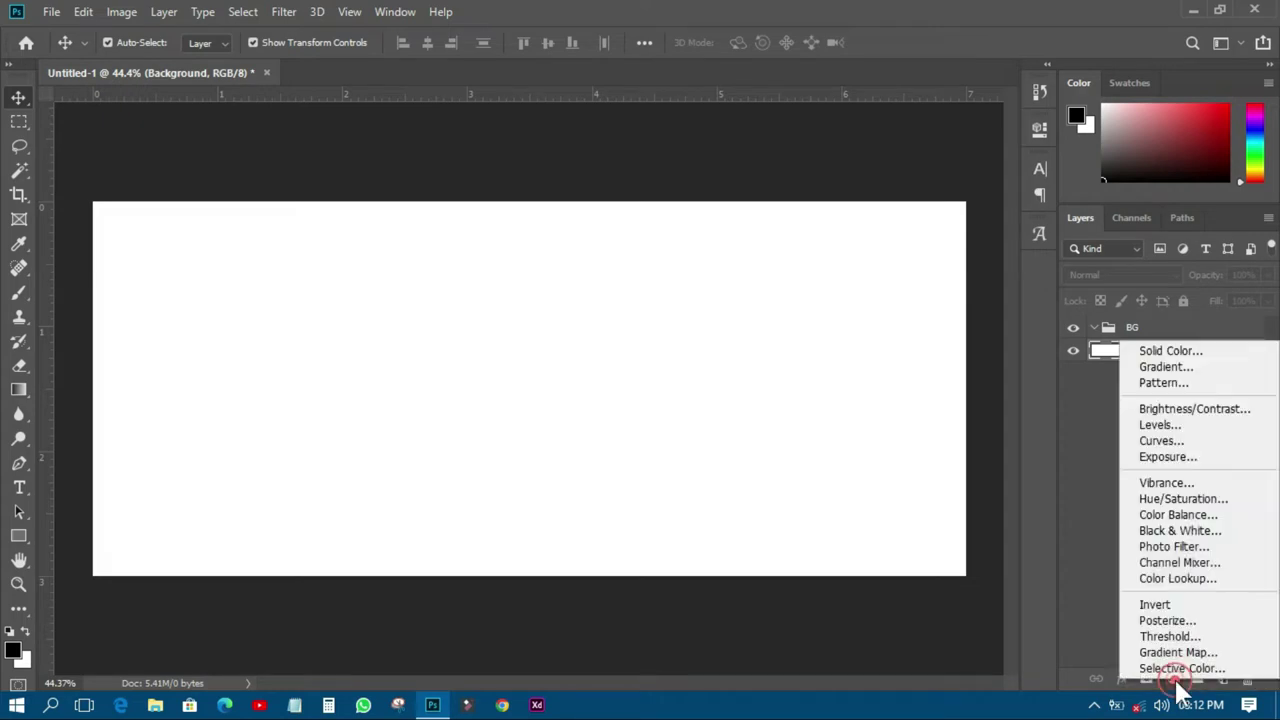
left_click(1178, 367)
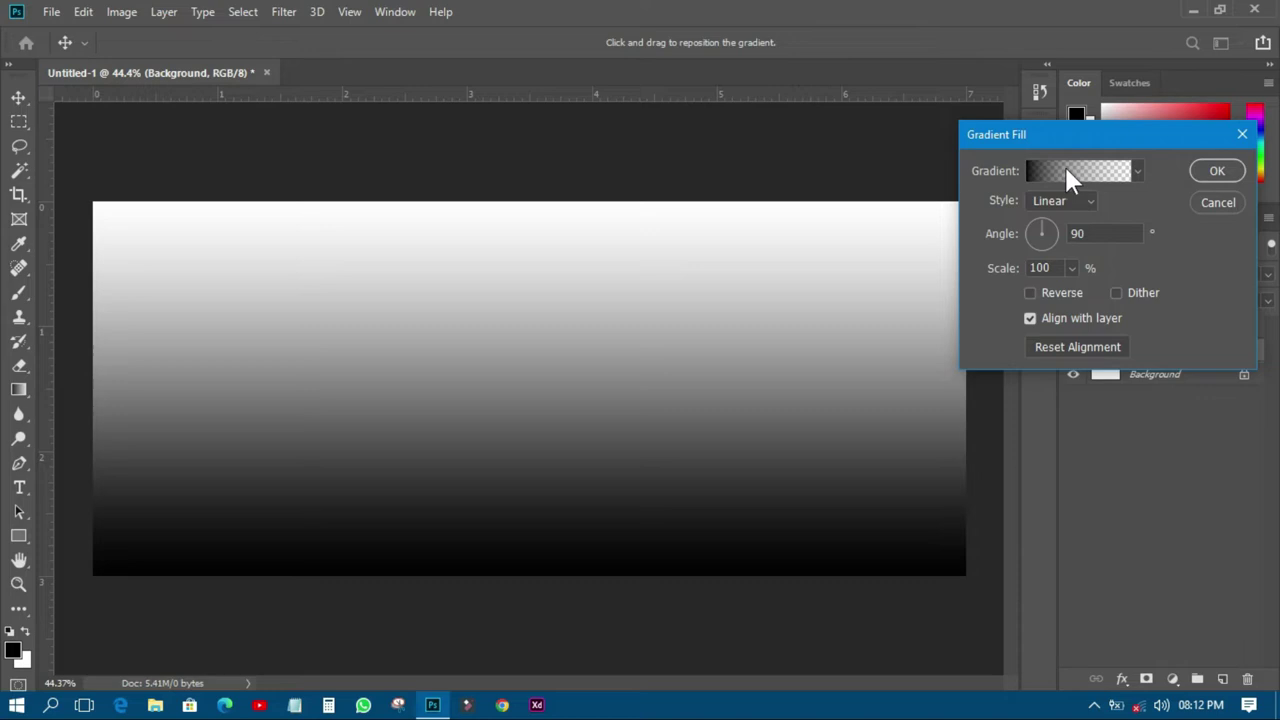
left_click(1072, 175)
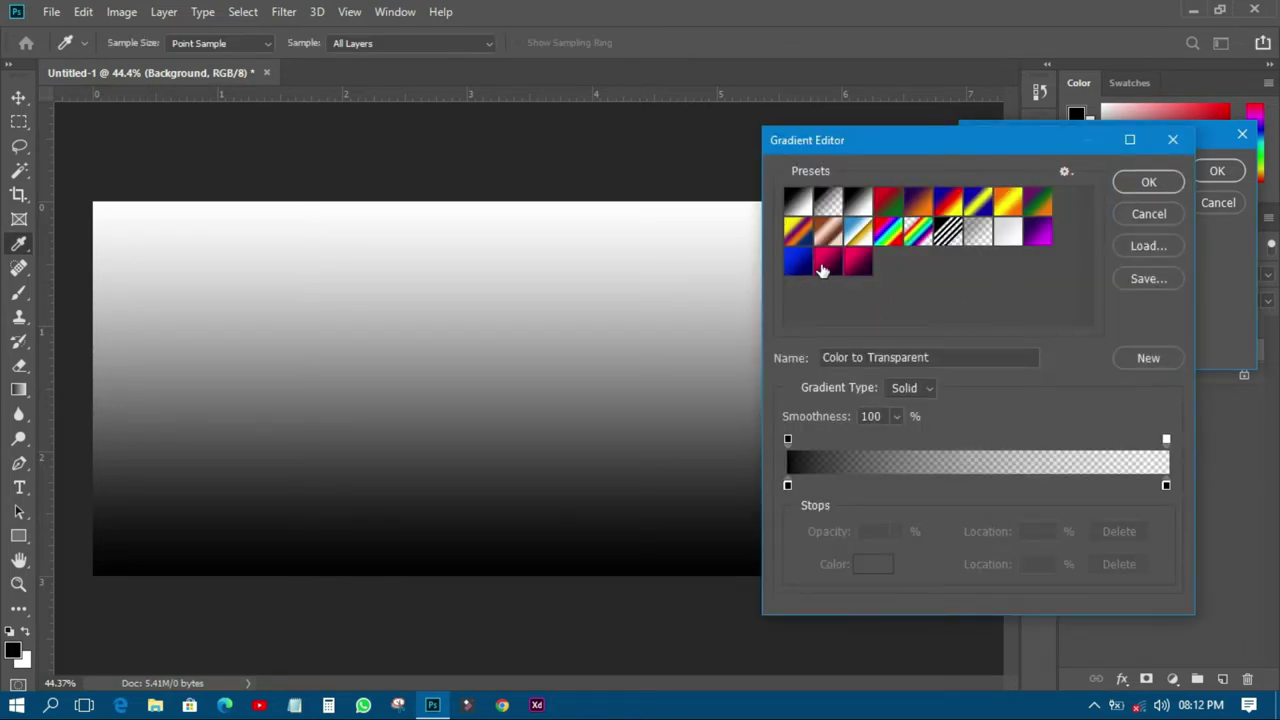
left_click(857, 262)
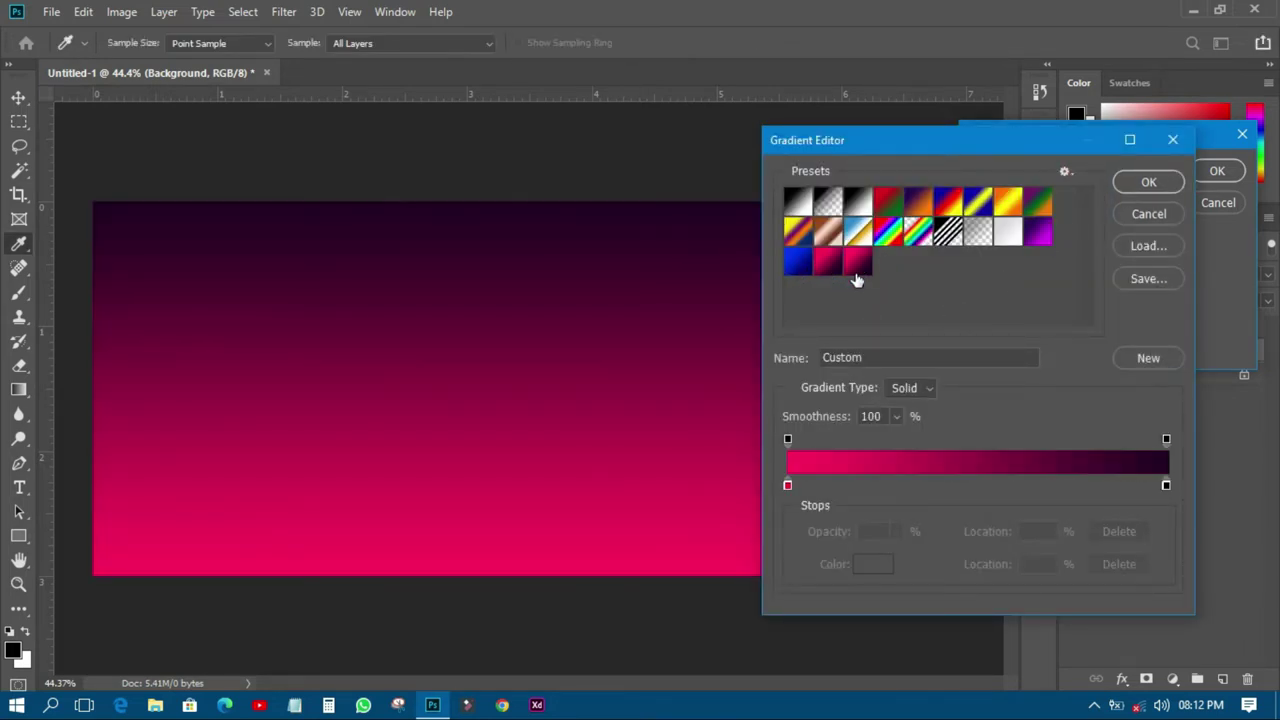
left_click(1140, 182)
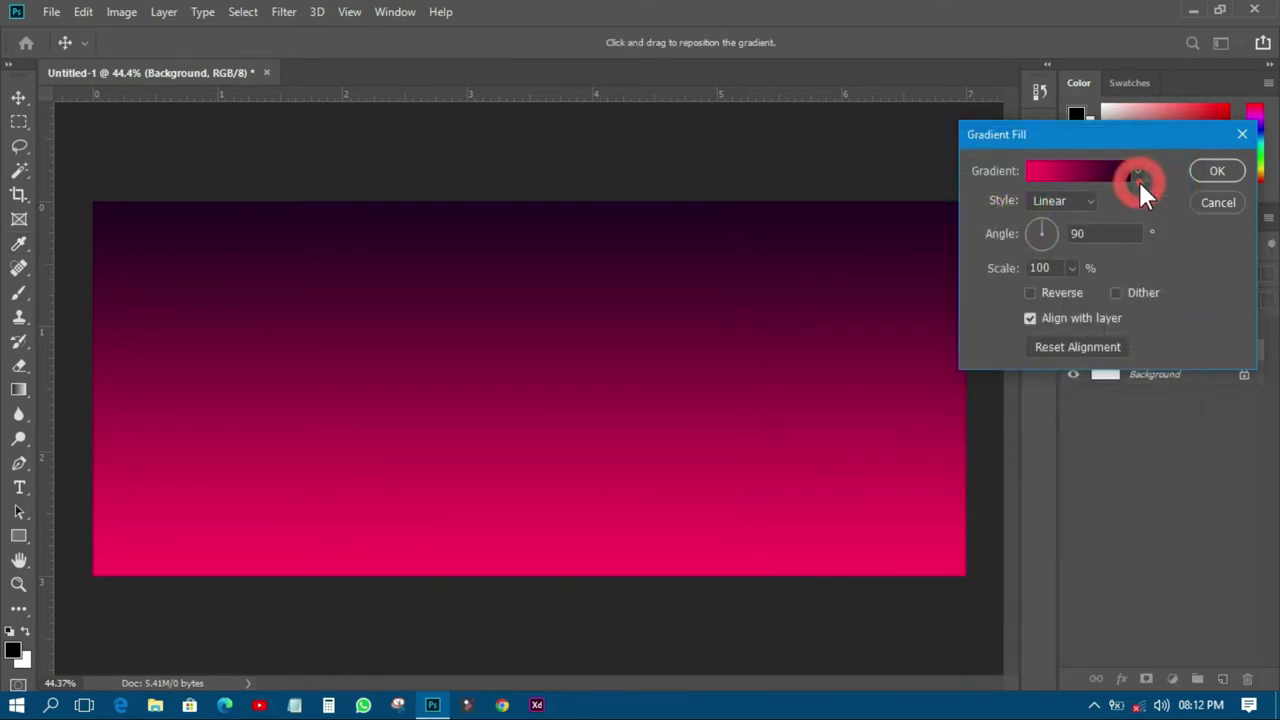
- Set the gradient fill to Radial with an angle of -4.5° and shift its bright centre slightly right of the canvas middle
left_click(1061, 196)
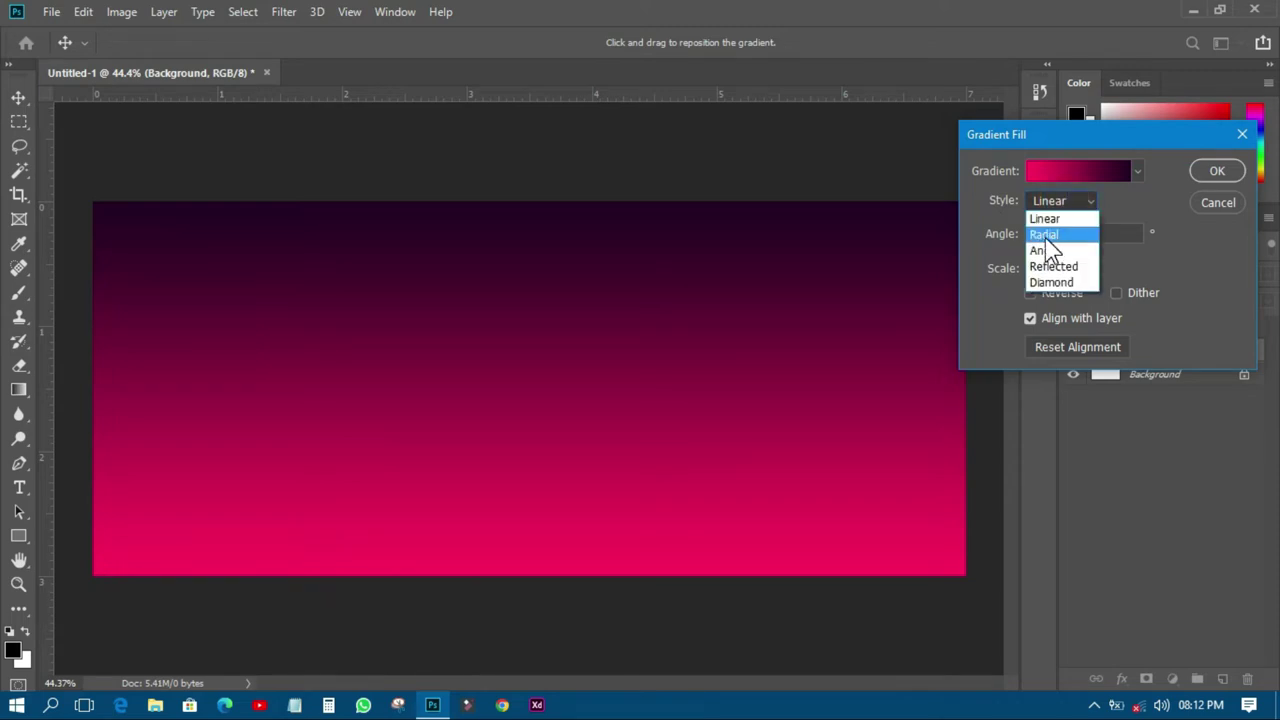
left_click(1043, 233)
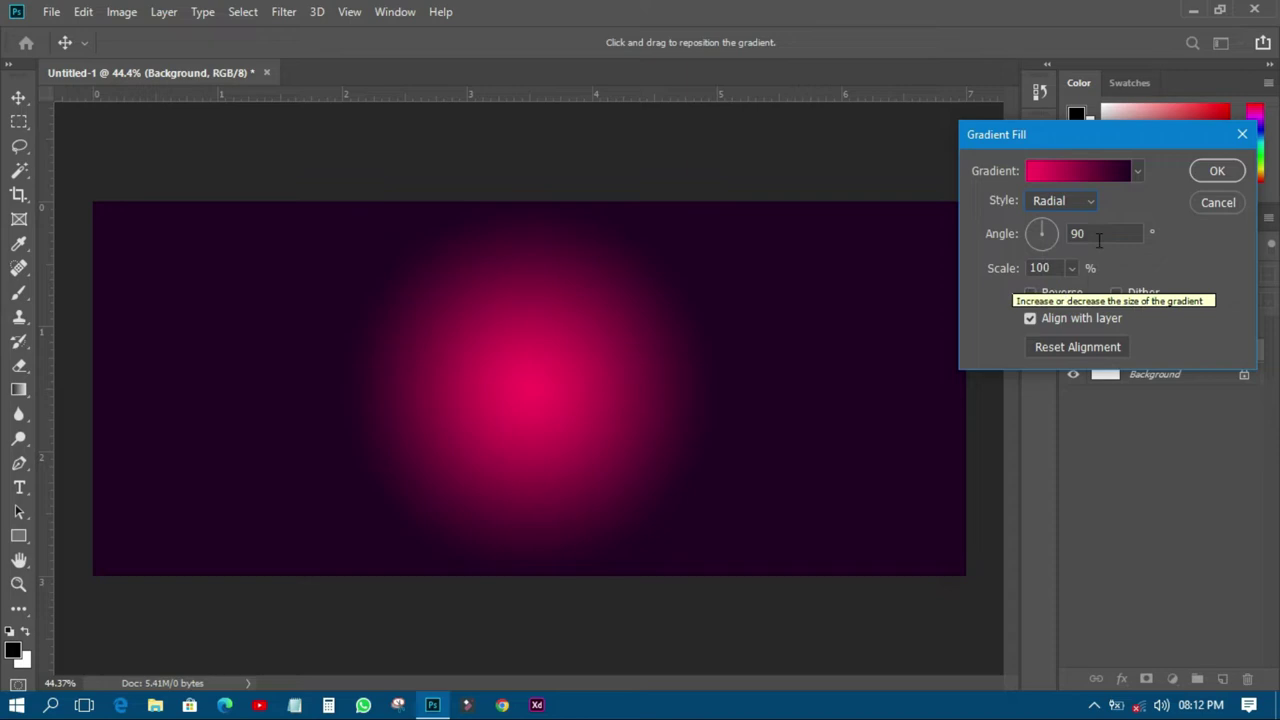
left_click(1103, 228)
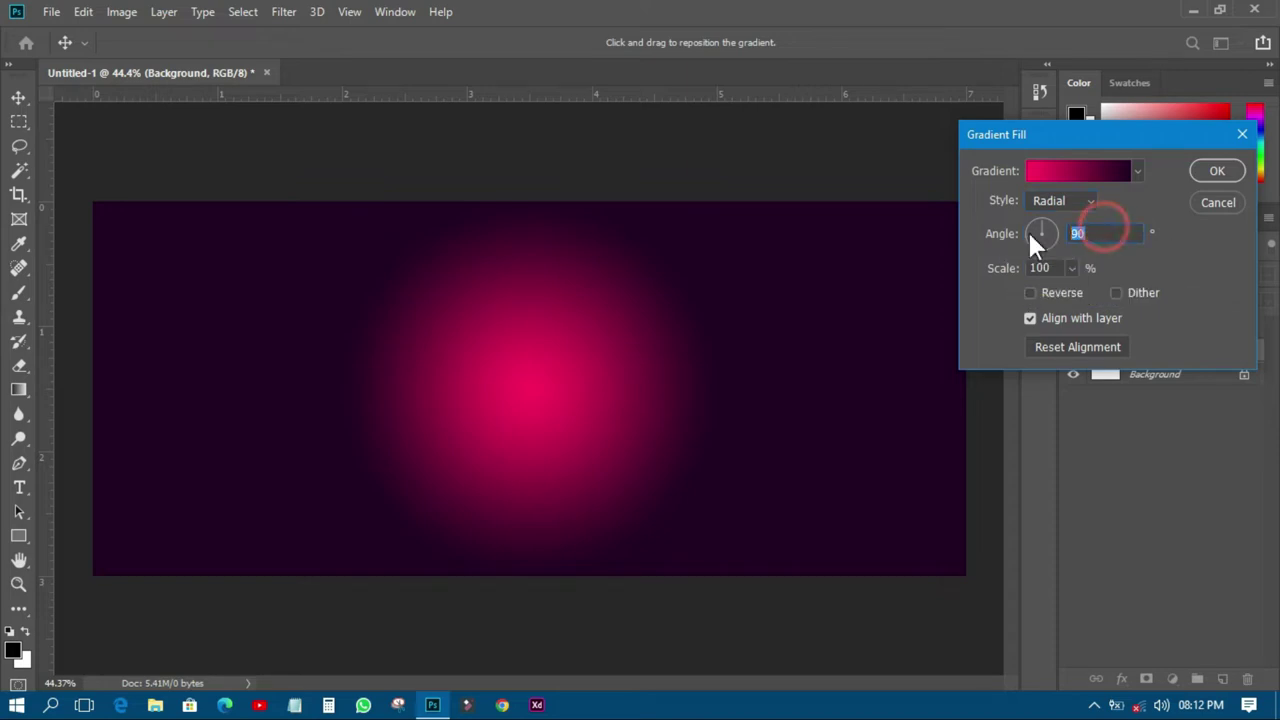
type("-4")
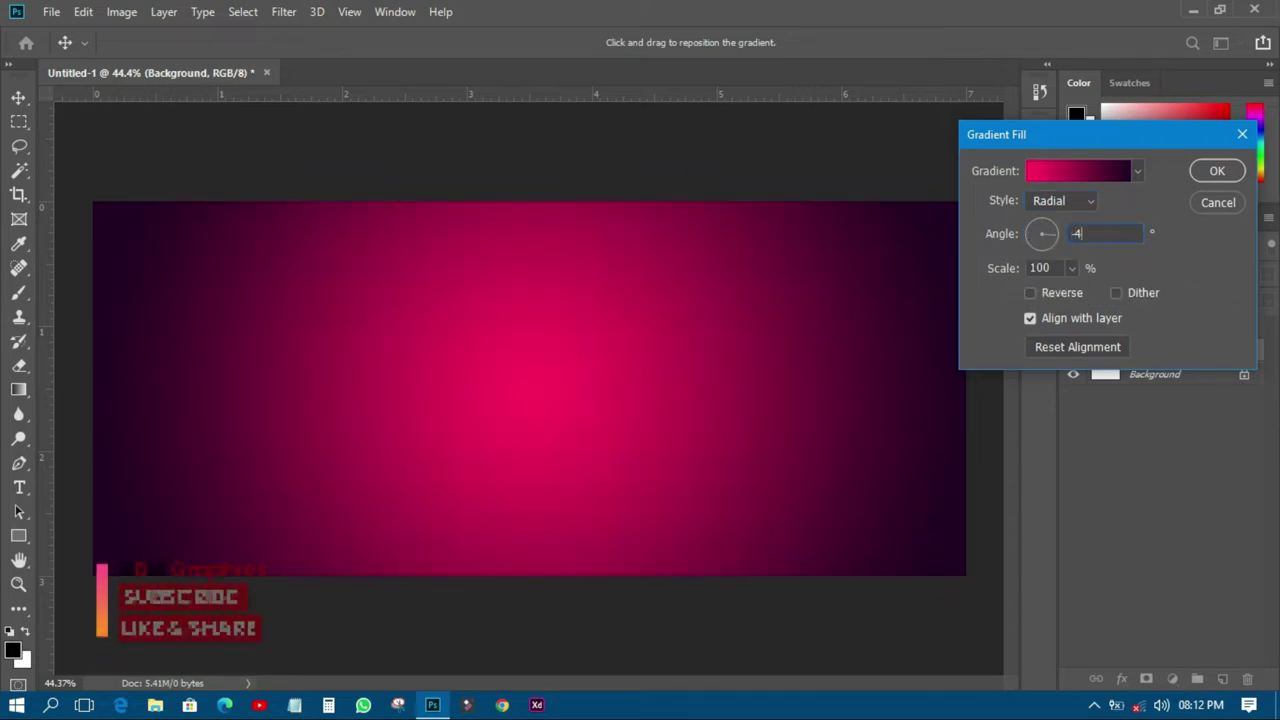
type(".5")
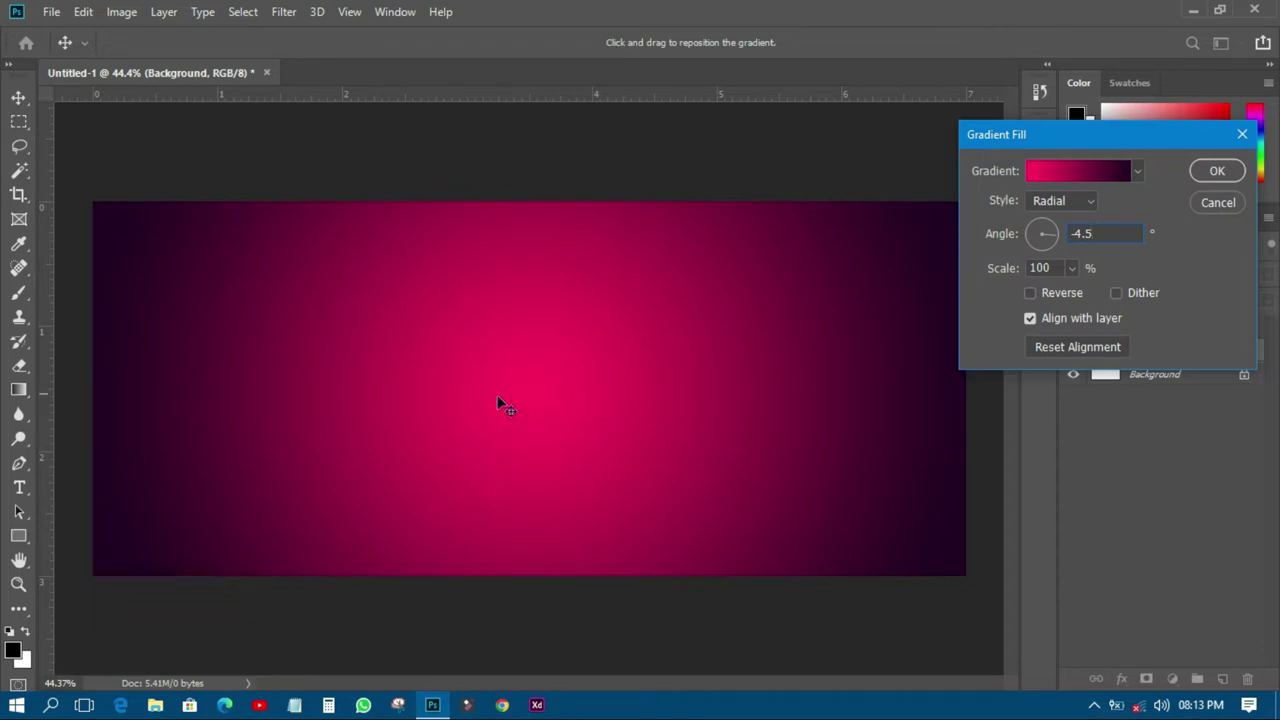
left_click_drag(523, 420, 606, 420)
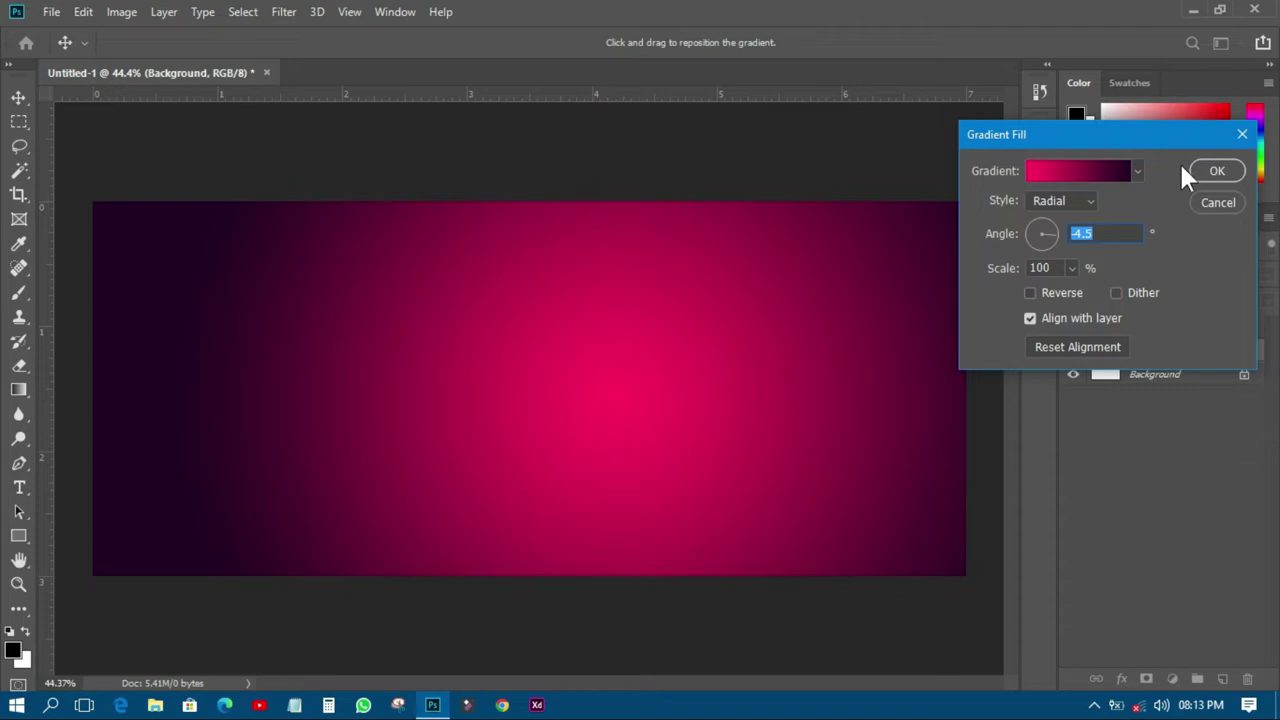
left_click(1206, 172)
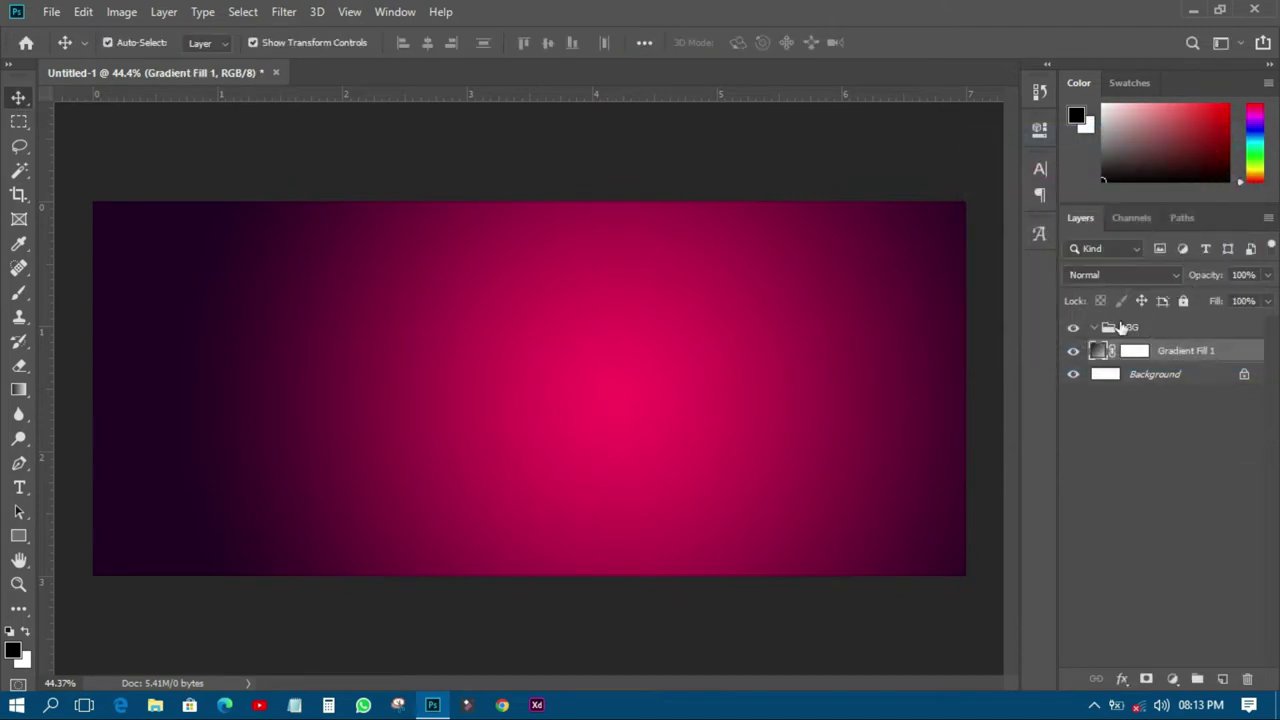
- Place the BG image from the FASHION BANNER folder as a linked file and rotate it 90° clockwise
left_click(52, 12)
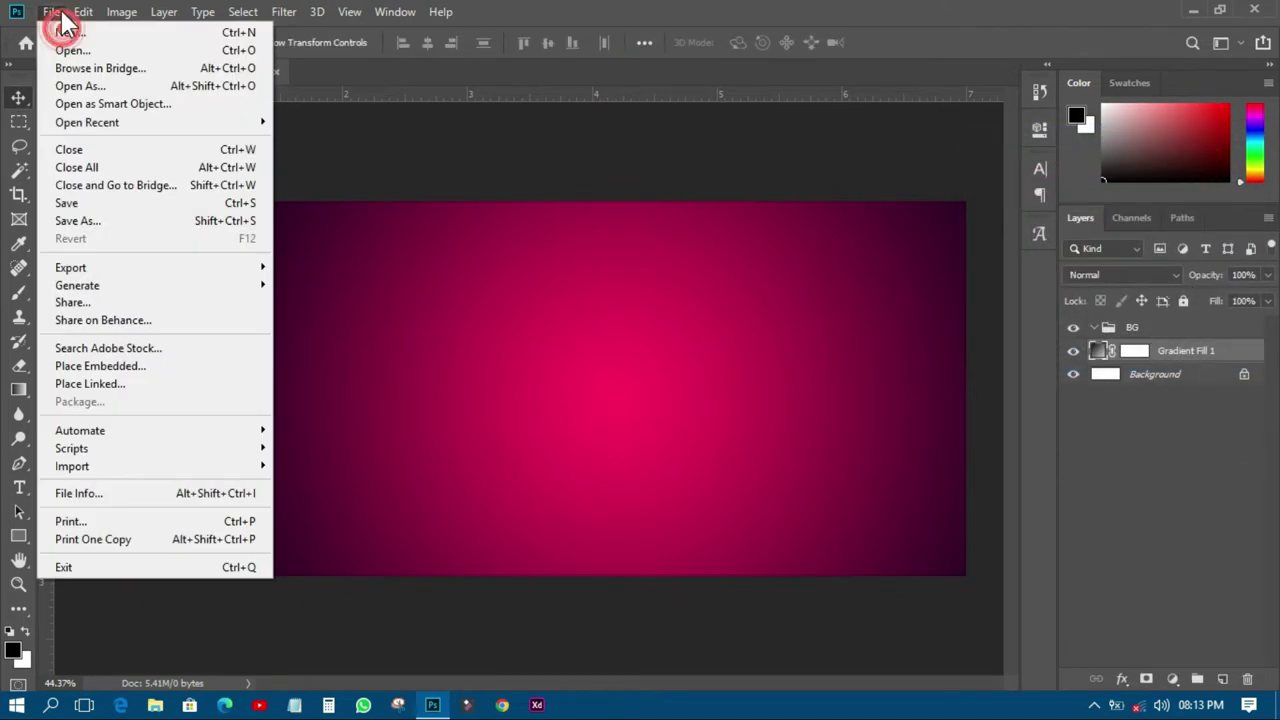
left_click(134, 385)
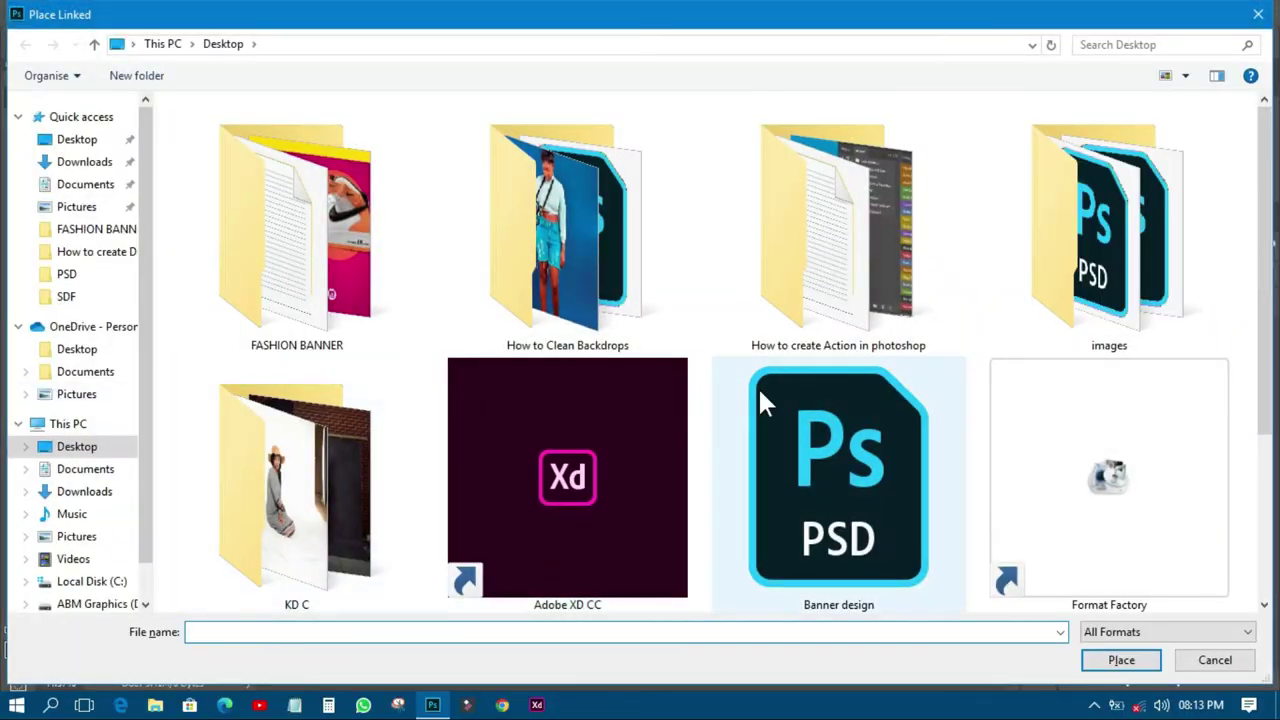
double_click(351, 266)
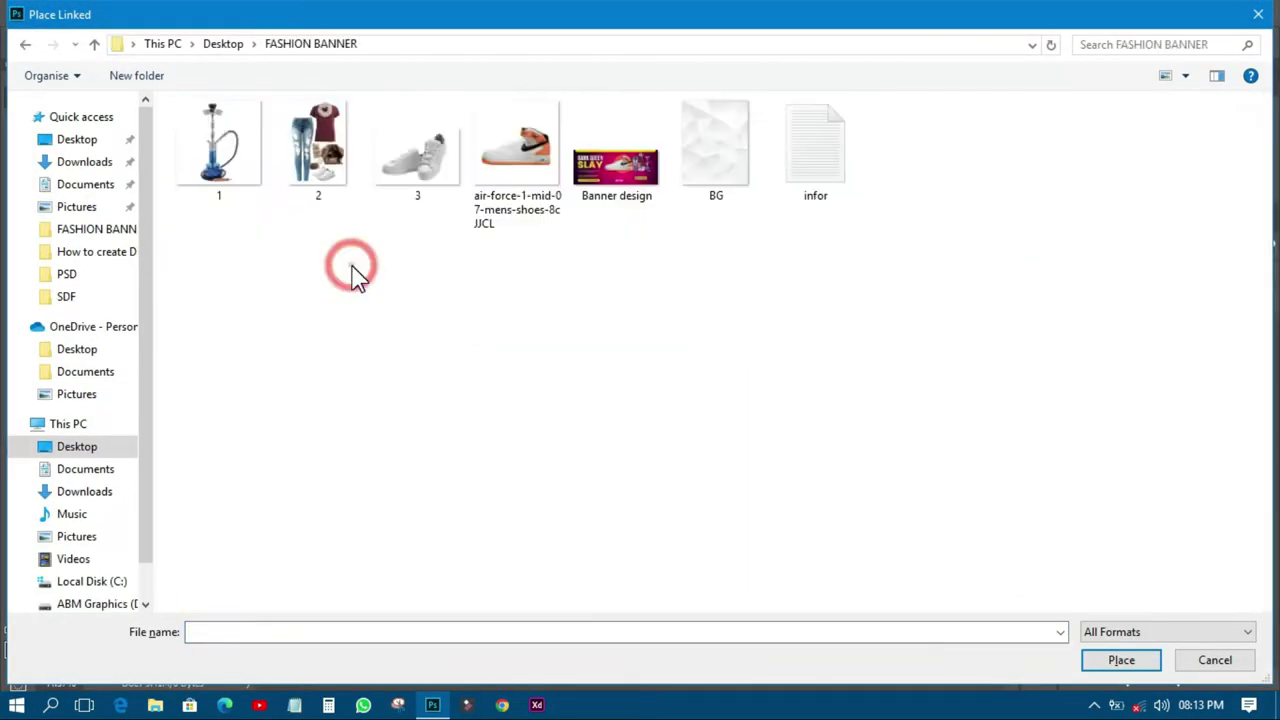
double_click(729, 149)
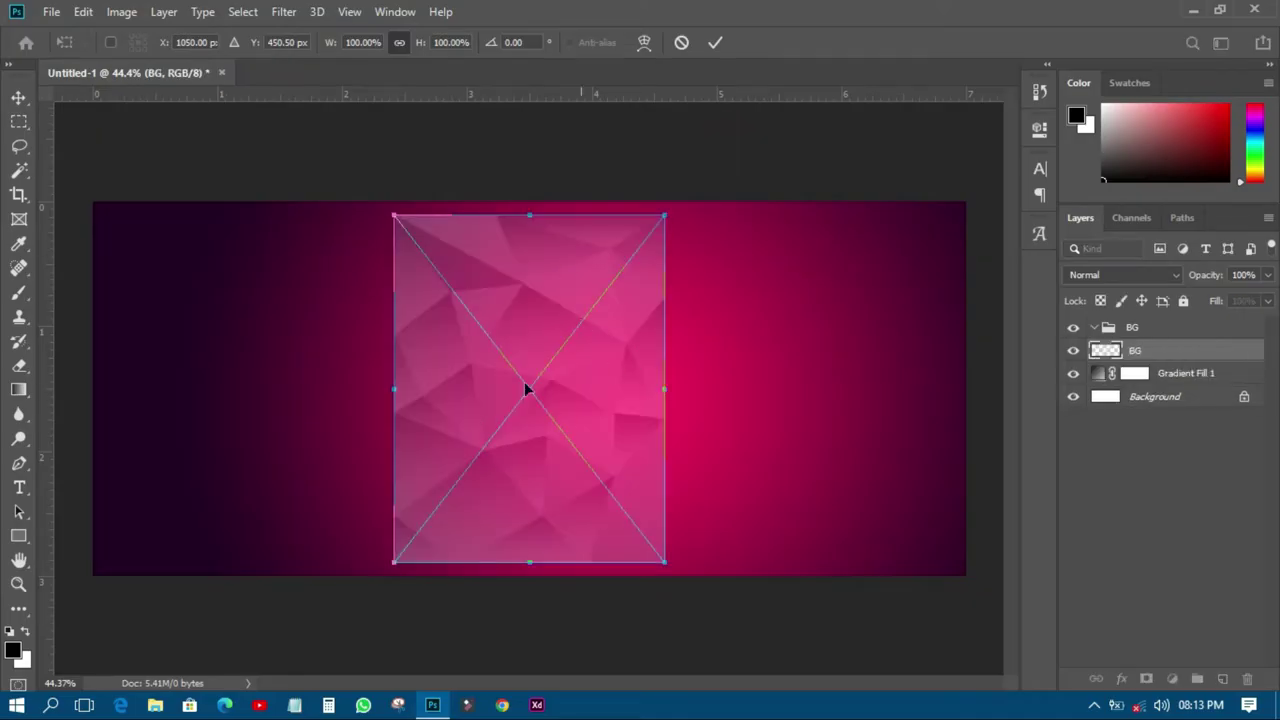
right_click(560, 292)
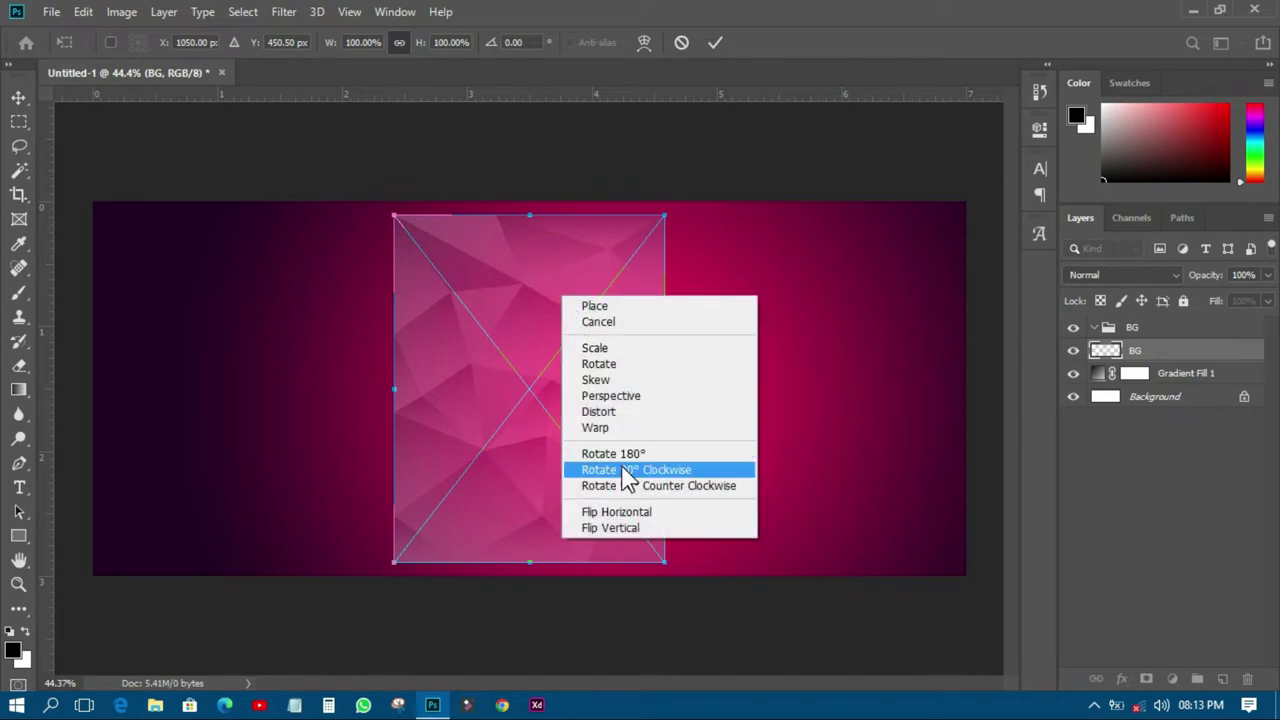
right_click(523, 283)
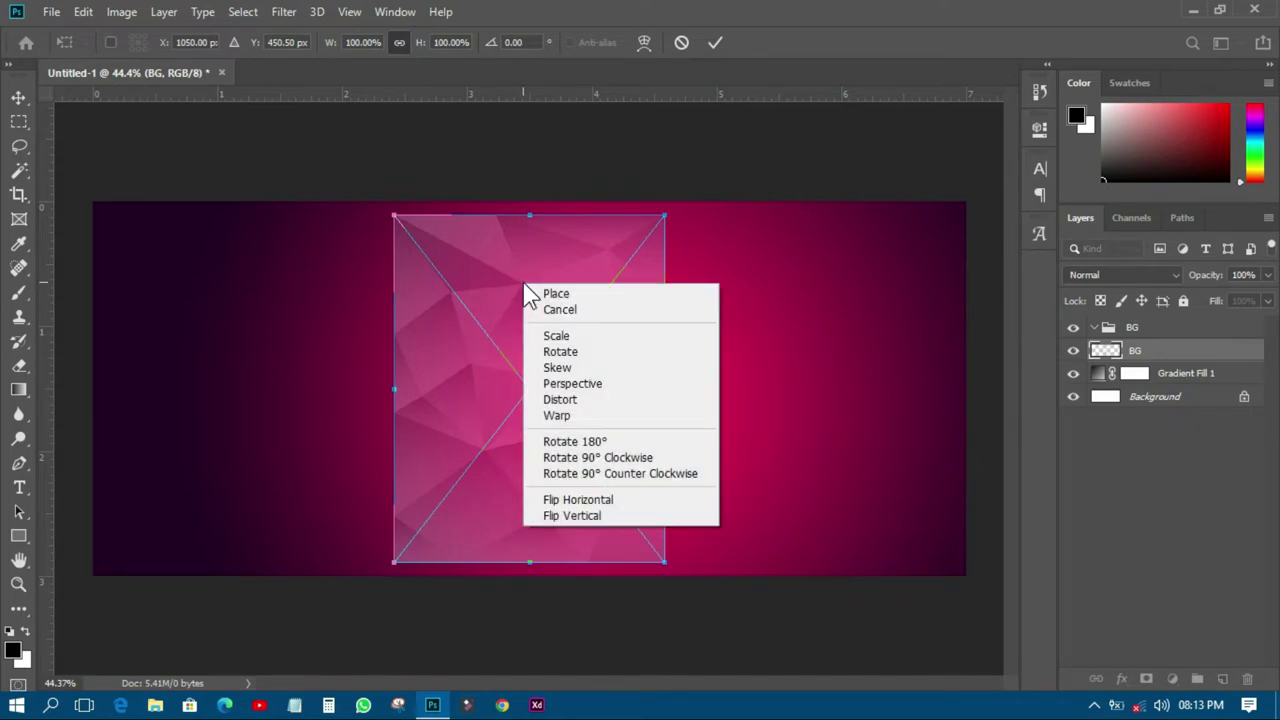
left_click(590, 458)
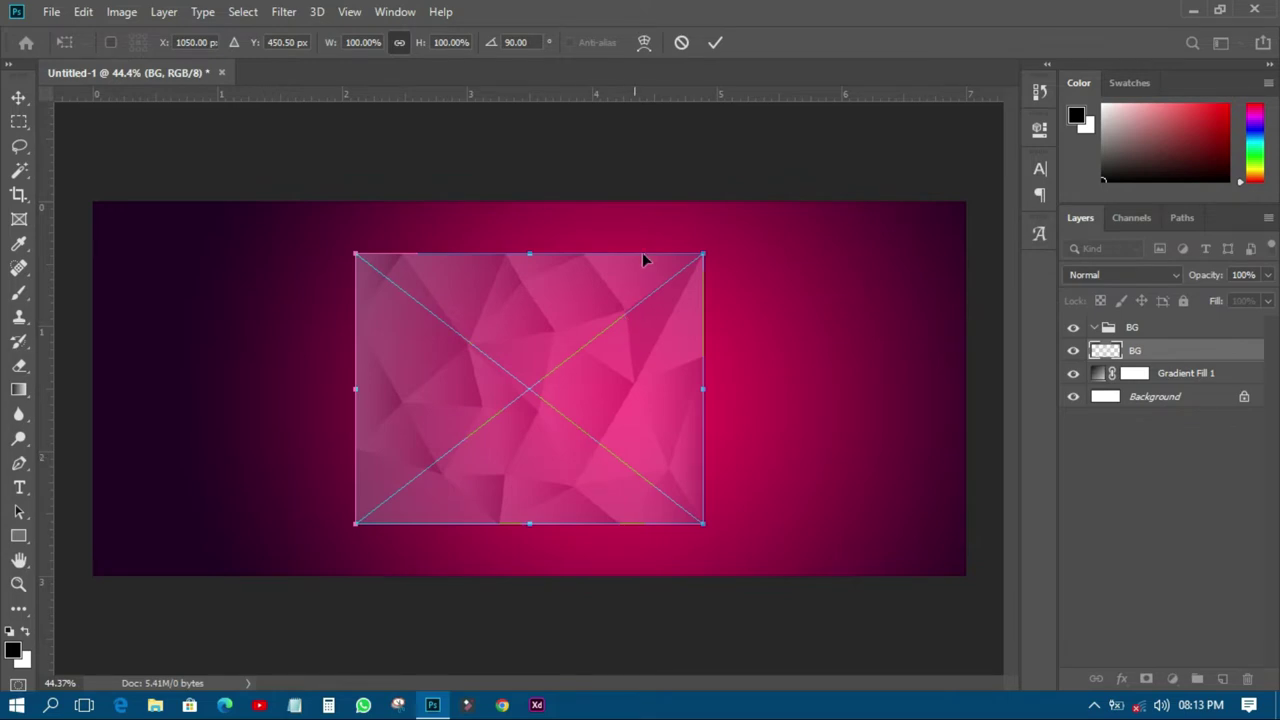
- Enlarge the polygon texture to cover the whole canvas and set its blend mode to Overlay
left_click_drag(705, 252, 1064, 168)
left_click(714, 50)
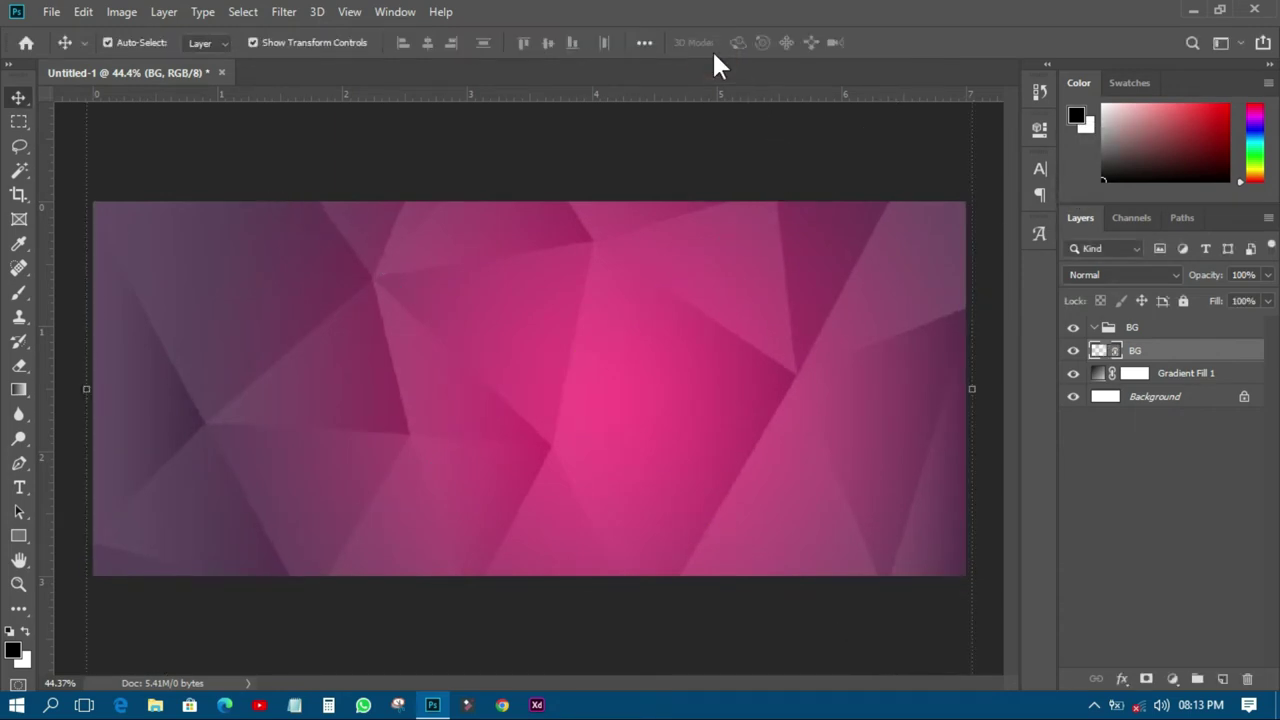
left_click(1082, 274)
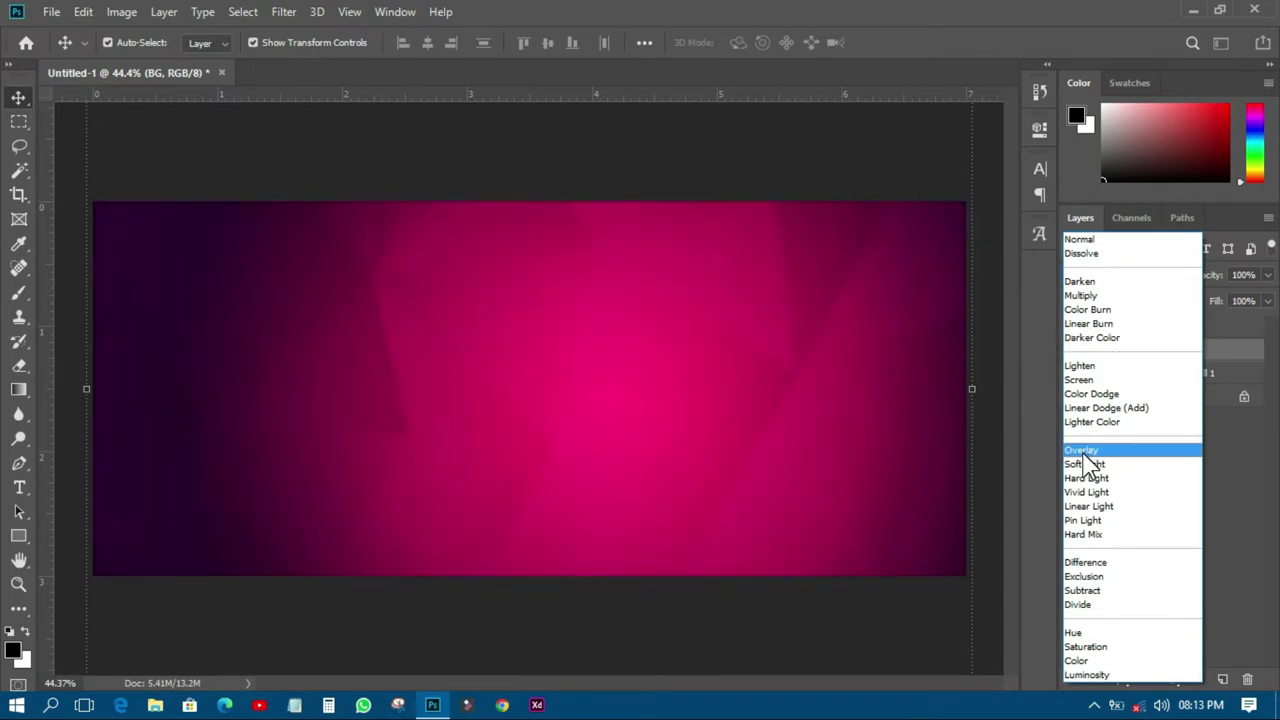
left_click(1084, 455)
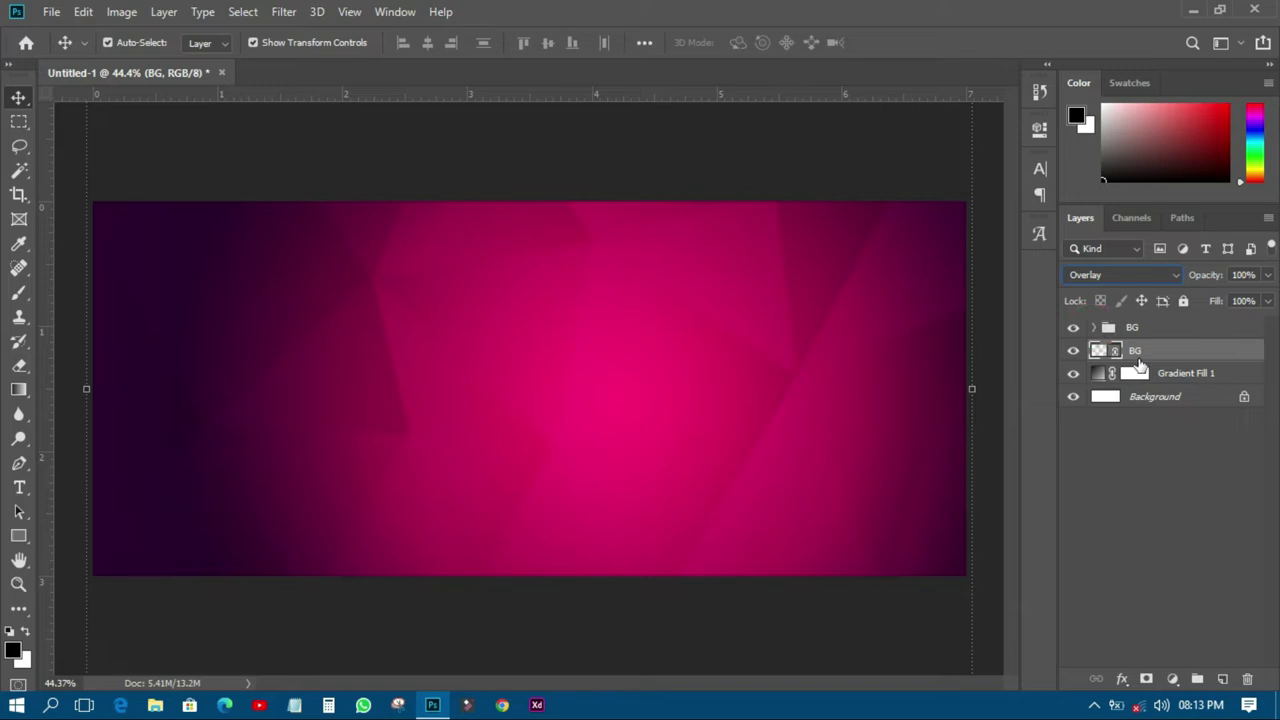
- Move the texture and gradient fill layers into the BG group and lock the group completely
left_click(1168, 376, "shift")
left_click_drag(1168, 376, 1150, 334)
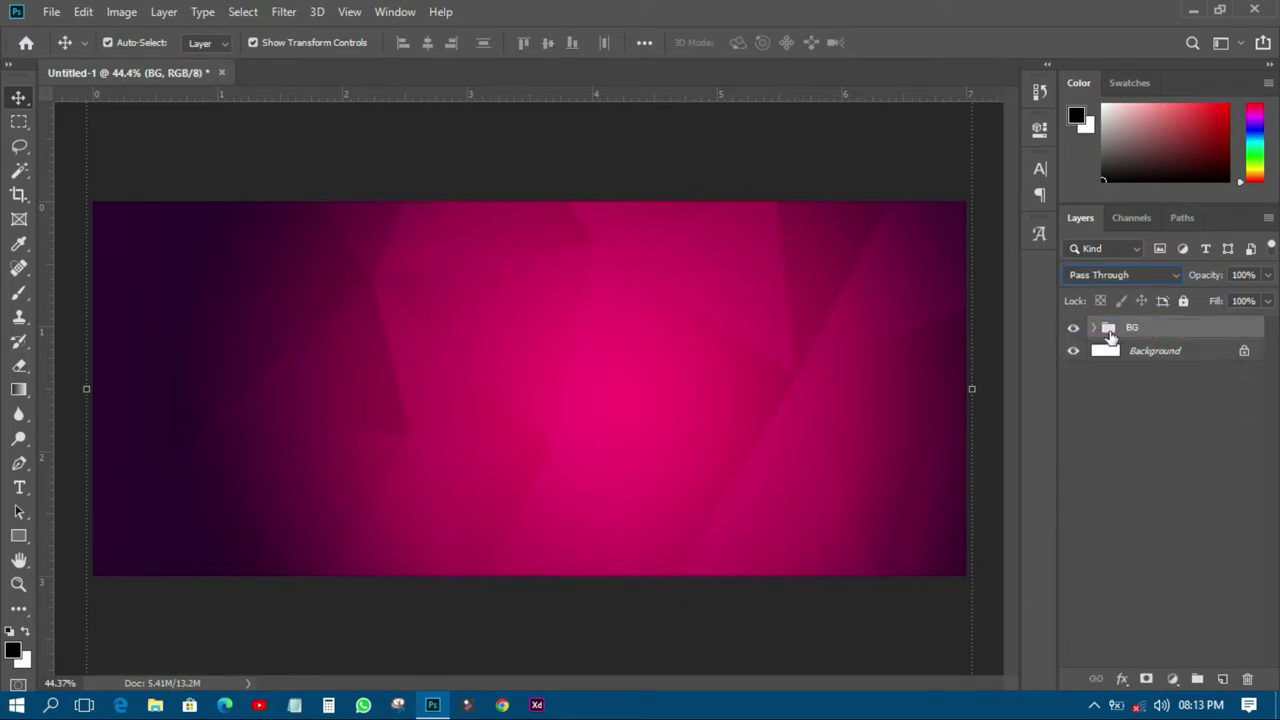
left_click(1184, 300)
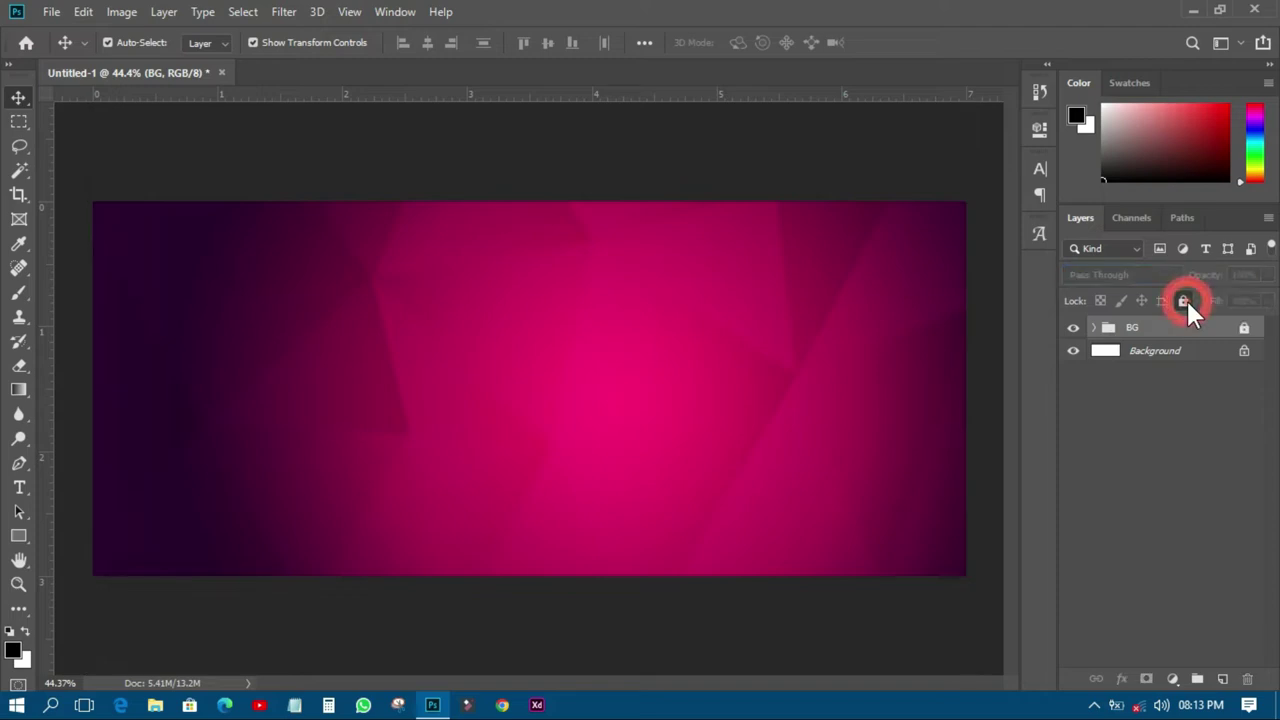
- Place the air-force-1 shoe image as a linked file and position it slightly above and right of the canvas centre
left_click(52, 11)
left_click(106, 386)
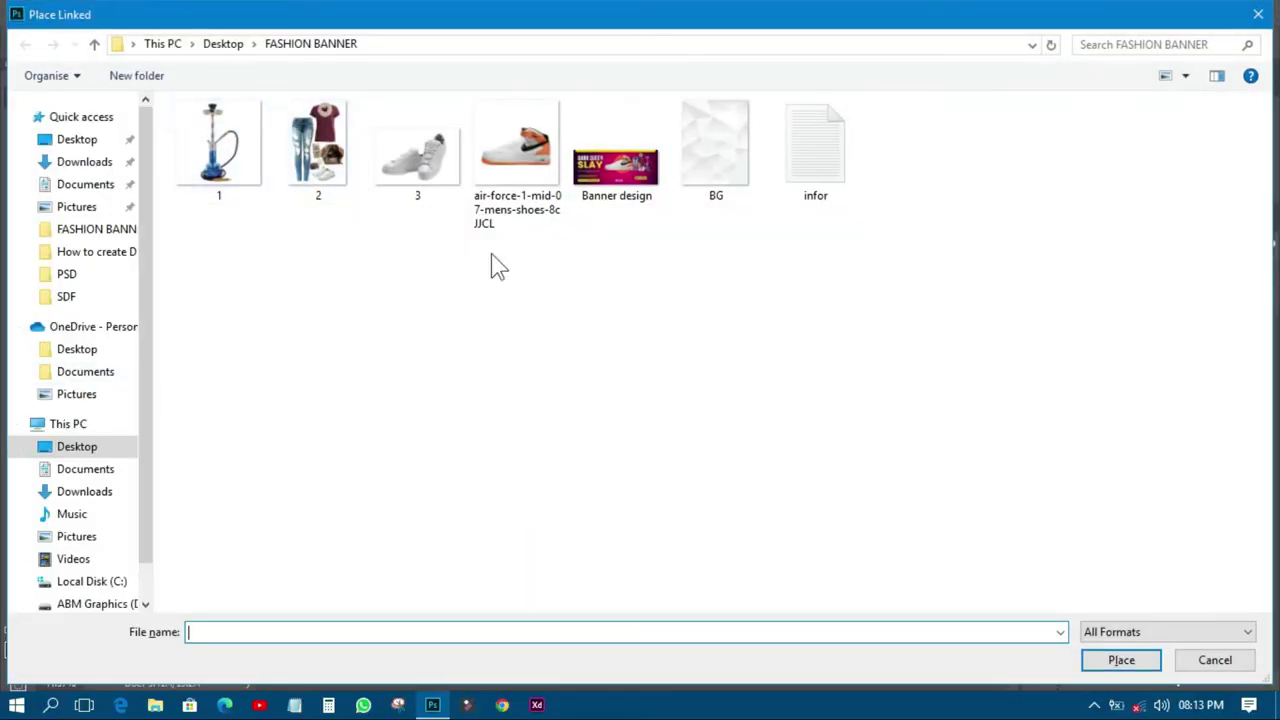
left_click(520, 164)
double_click(521, 161)
left_click_drag(590, 374, 636, 309)
left_click(715, 42)
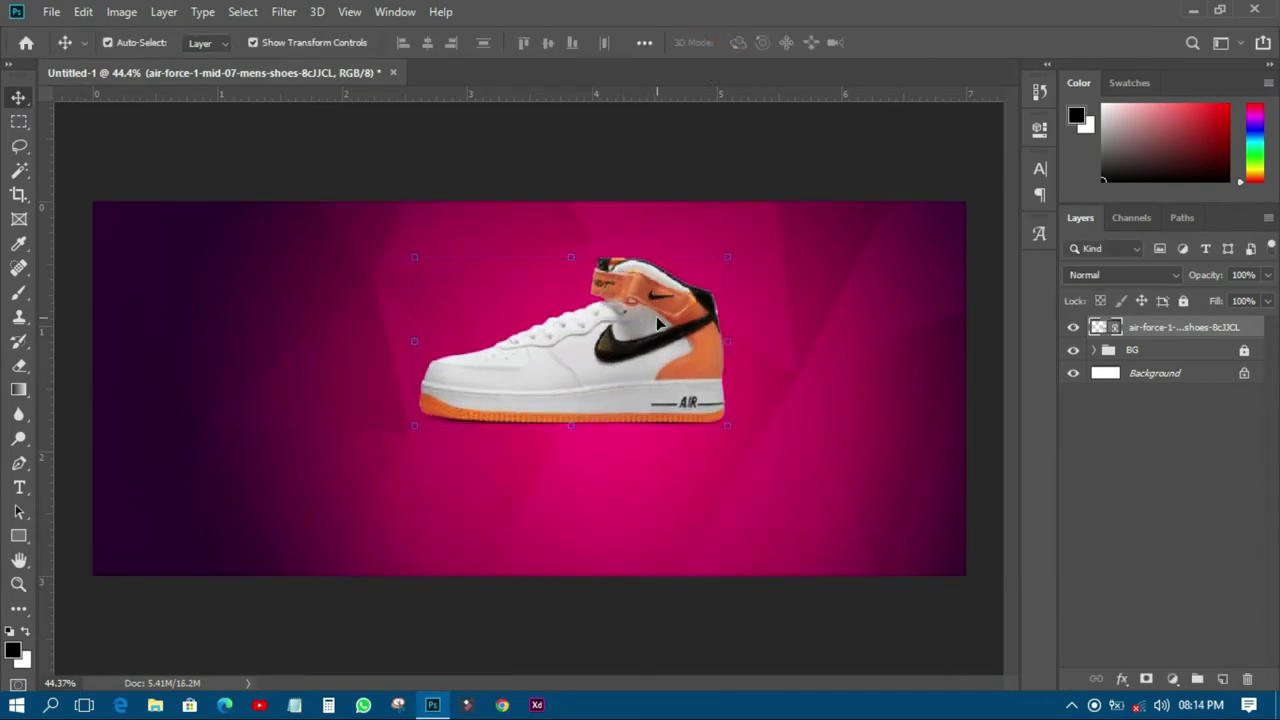
- Place image 2 as a linked file, scale it to about 13%, and position it just right of the large shoe
left_click(52, 11)
left_click(113, 388)
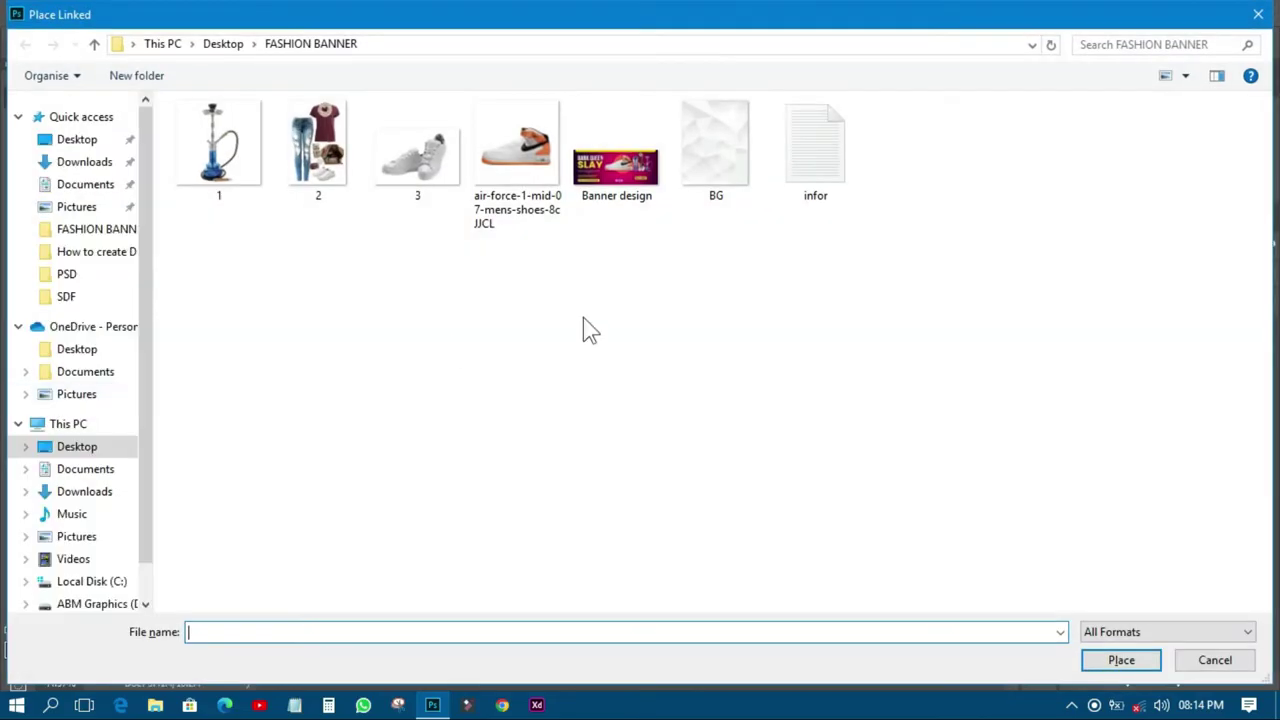
double_click(315, 150)
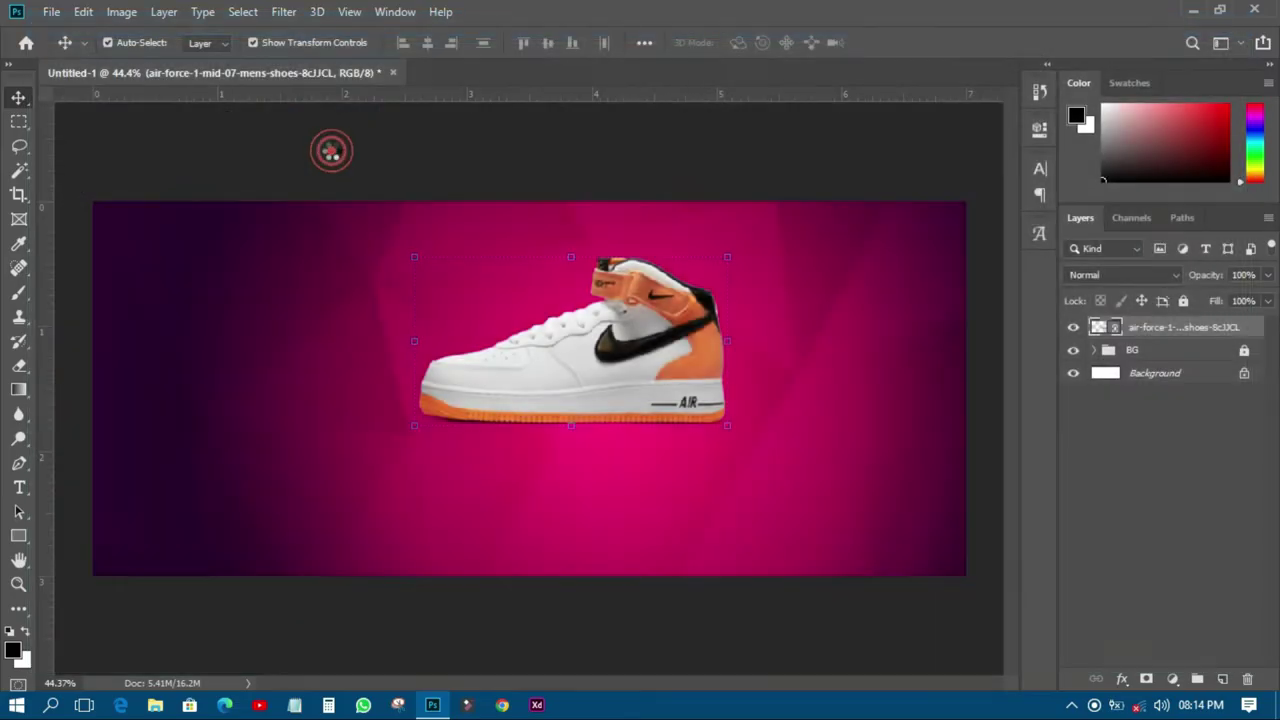
left_click_drag(527, 332, 808, 314)
left_click_drag(924, 185, 857, 266)
left_click_drag(811, 314, 818, 282)
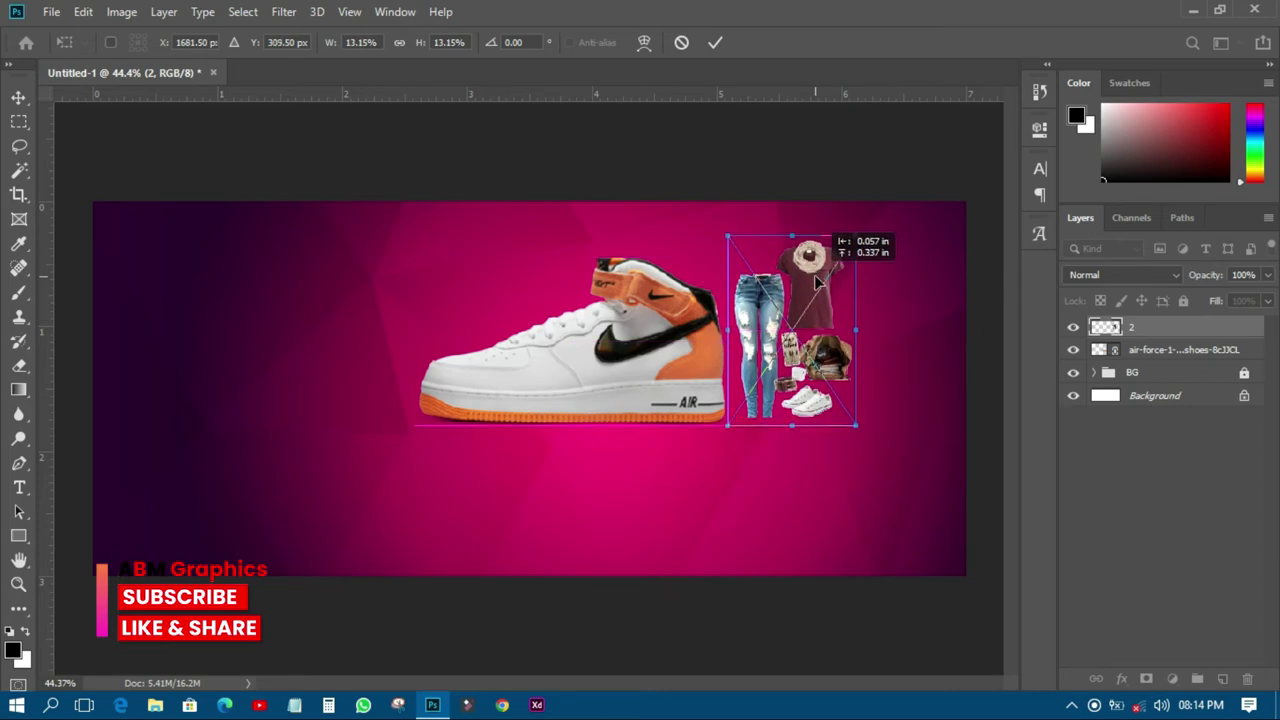
left_click(715, 42)
- Place image 3 as a linked file, scale it to about 11.3%, and position it over the lower part of the outfit
left_click(51, 11)
left_click(95, 383)
left_click(419, 173)
double_click(419, 173)
left_click_drag(651, 392, 863, 394)
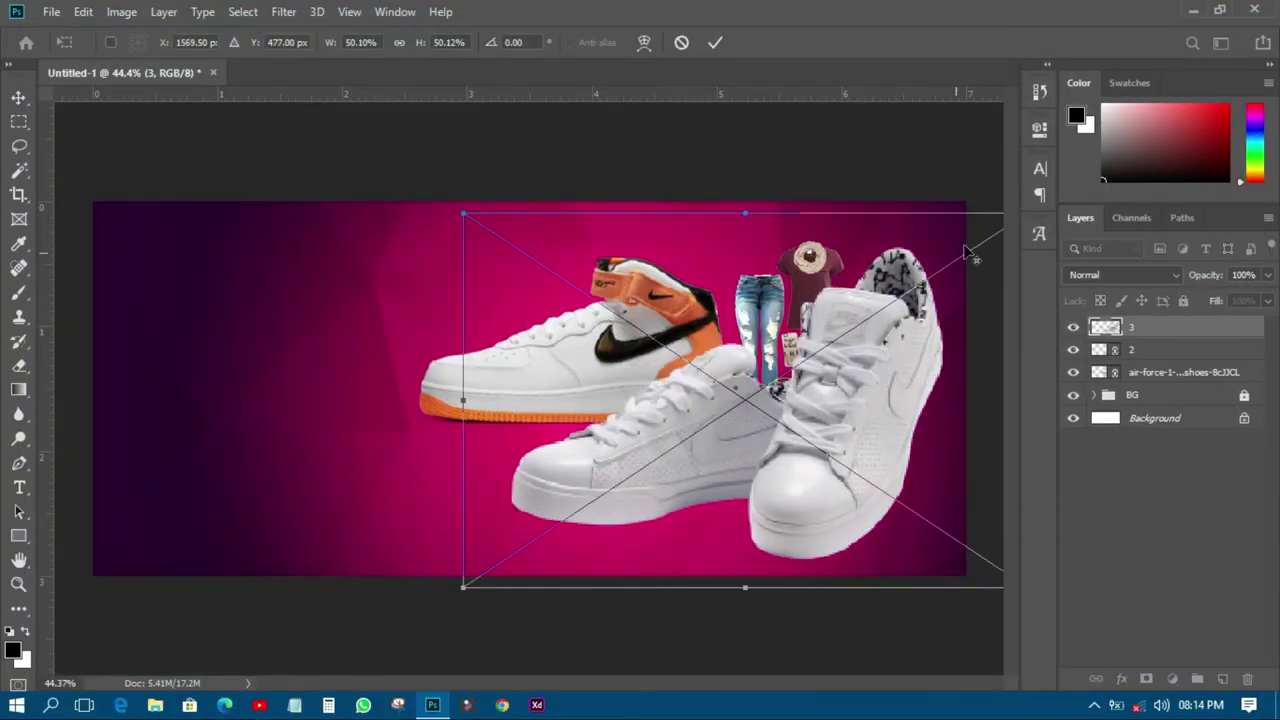
left_click_drag(465, 215, 678, 408)
left_click_drag(765, 405, 836, 410)
left_click(714, 42)
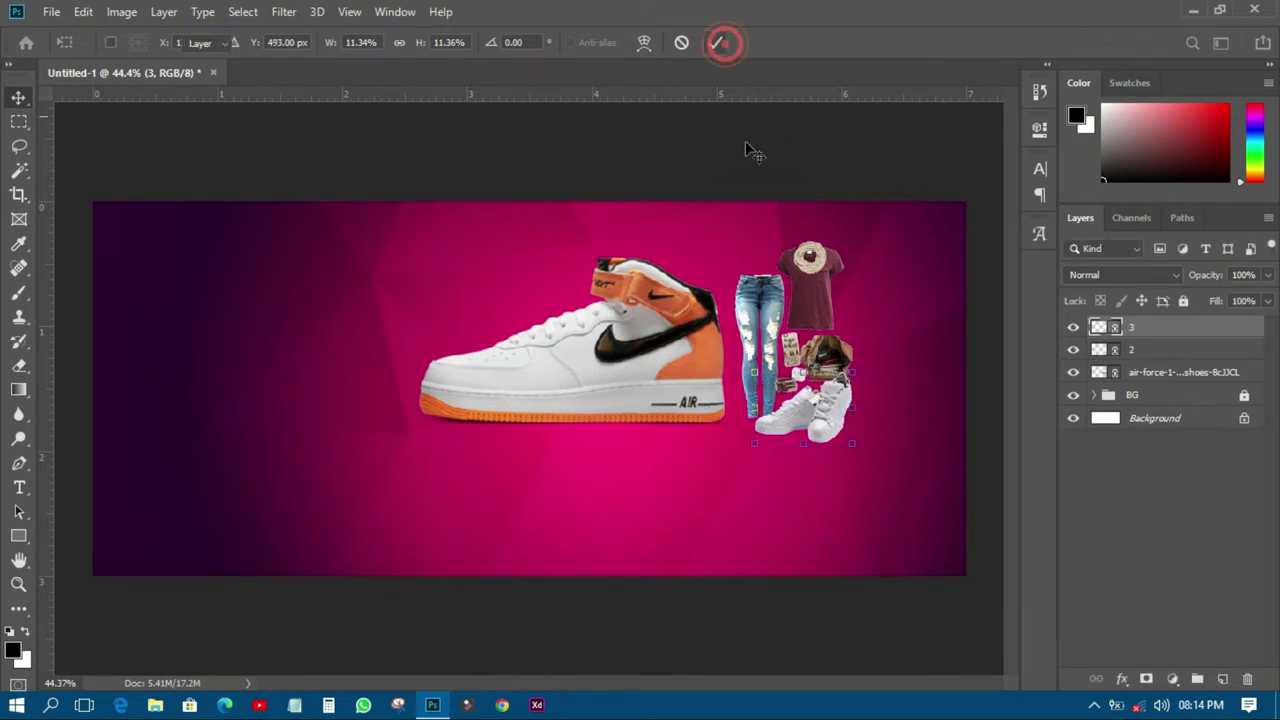
- Place image 1 as a linked file, scale the hookah to 19.25%, and position it right of the outfit
left_click(50, 14)
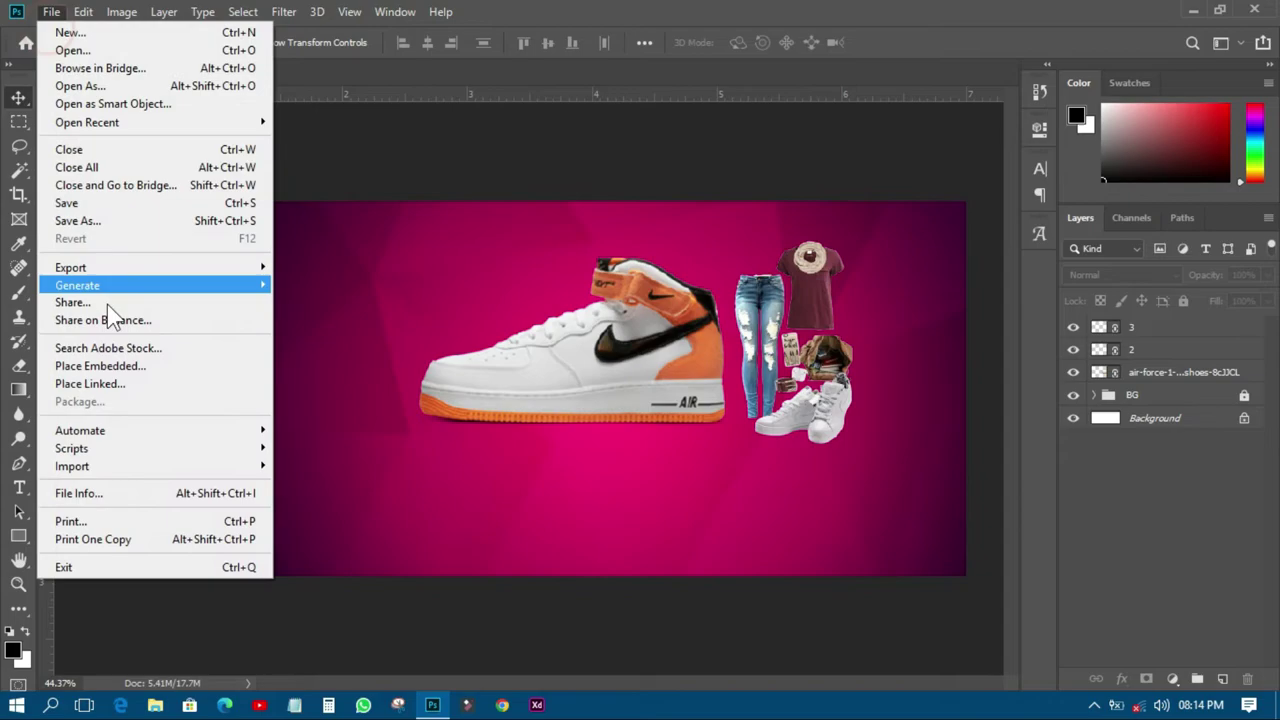
left_click(106, 382)
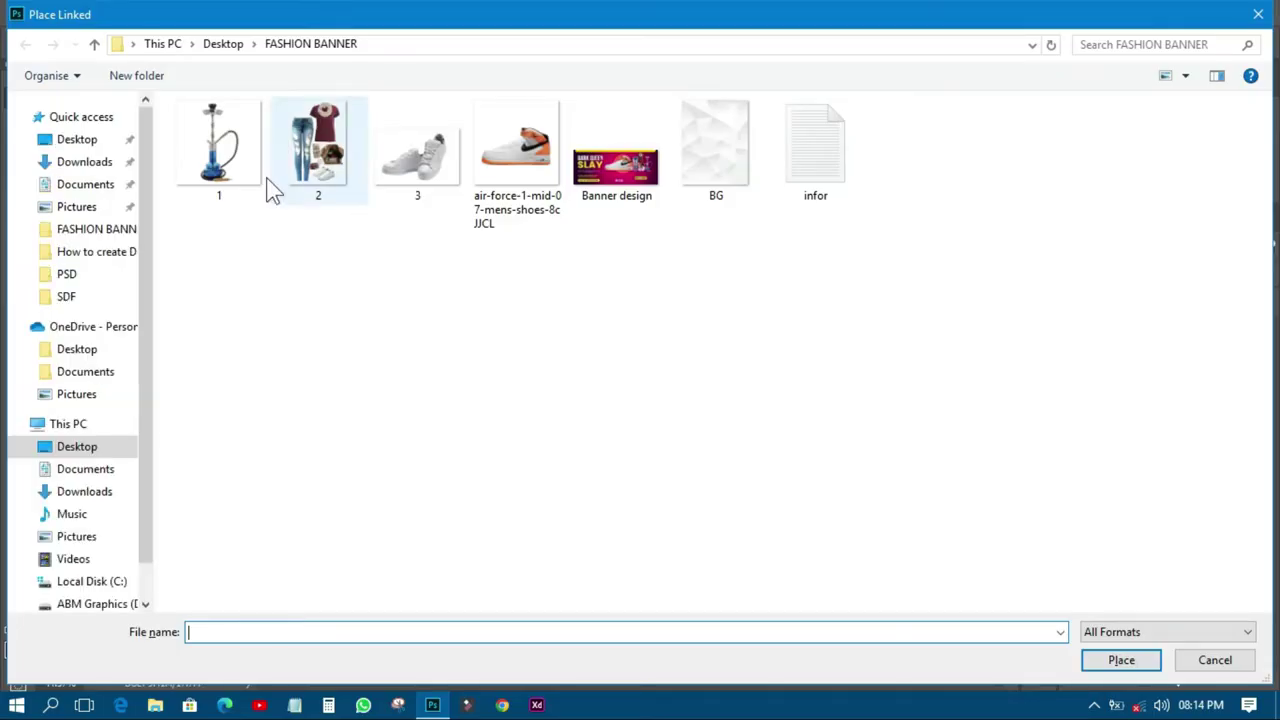
double_click(218, 145)
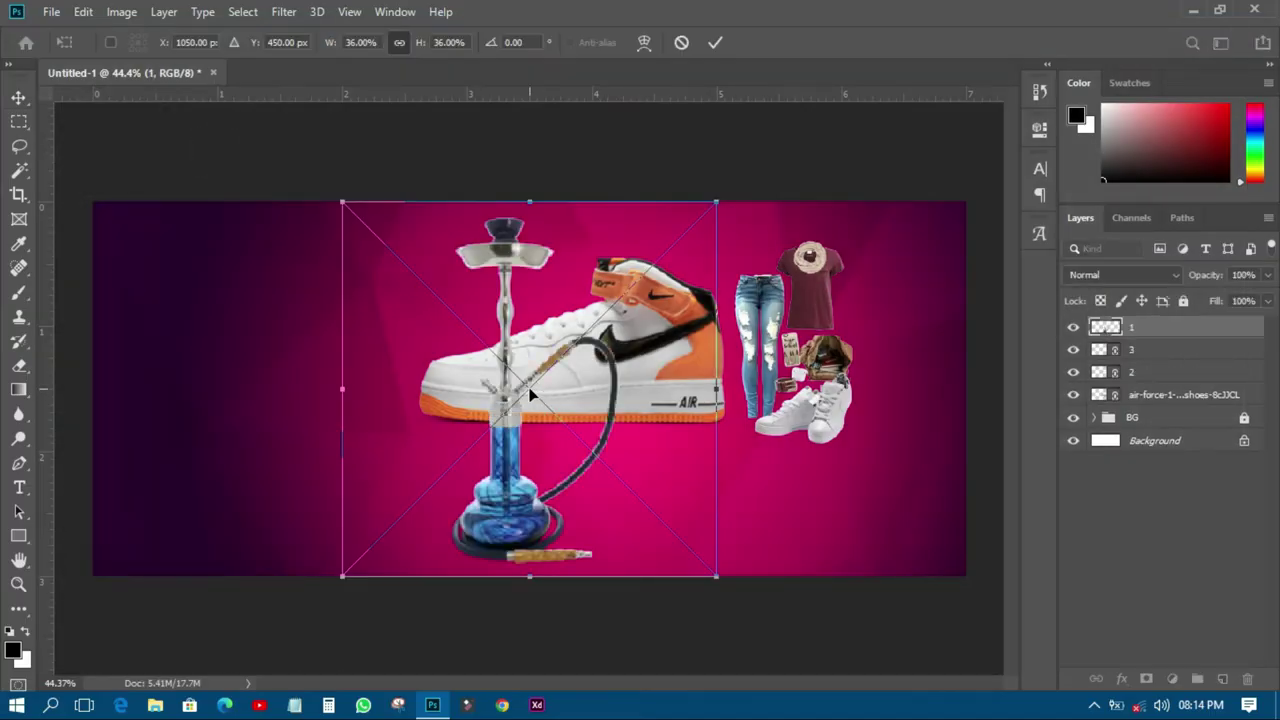
left_click_drag(528, 455, 884, 419)
left_click_drag(696, 162, 786, 252)
left_click_drag(876, 420, 892, 399)
left_click(714, 42)
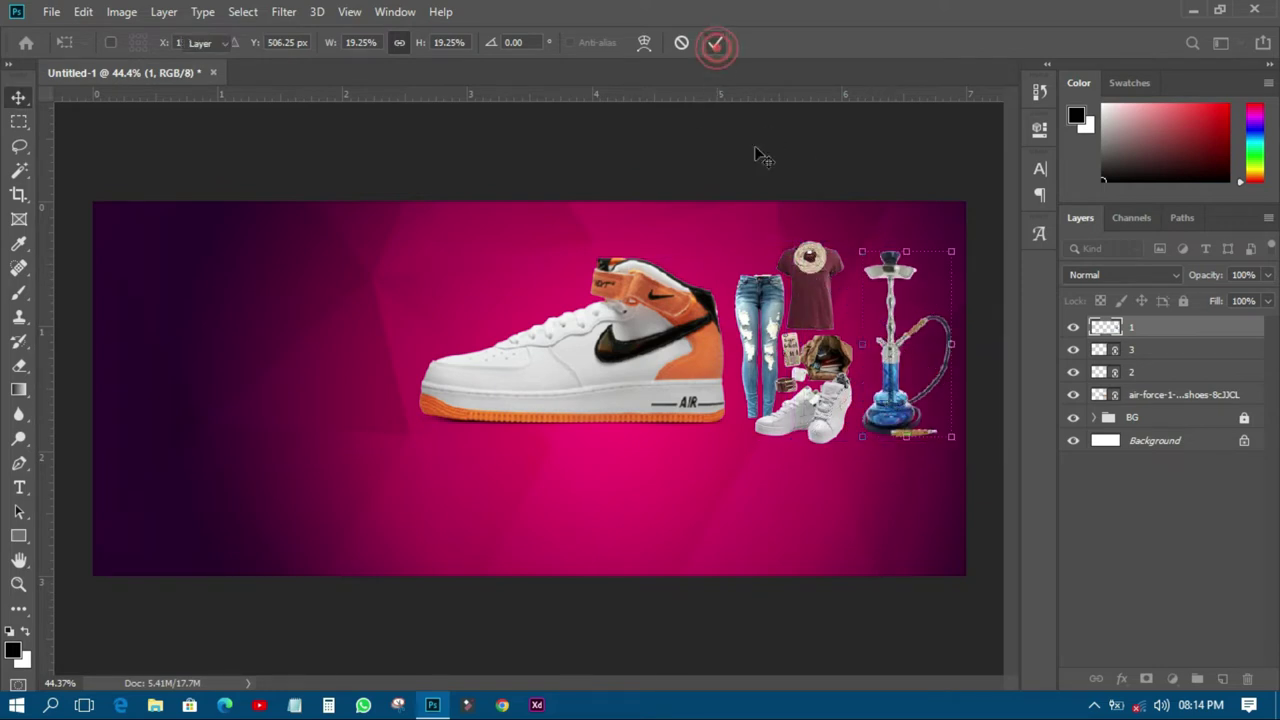
left_click(865, 157)
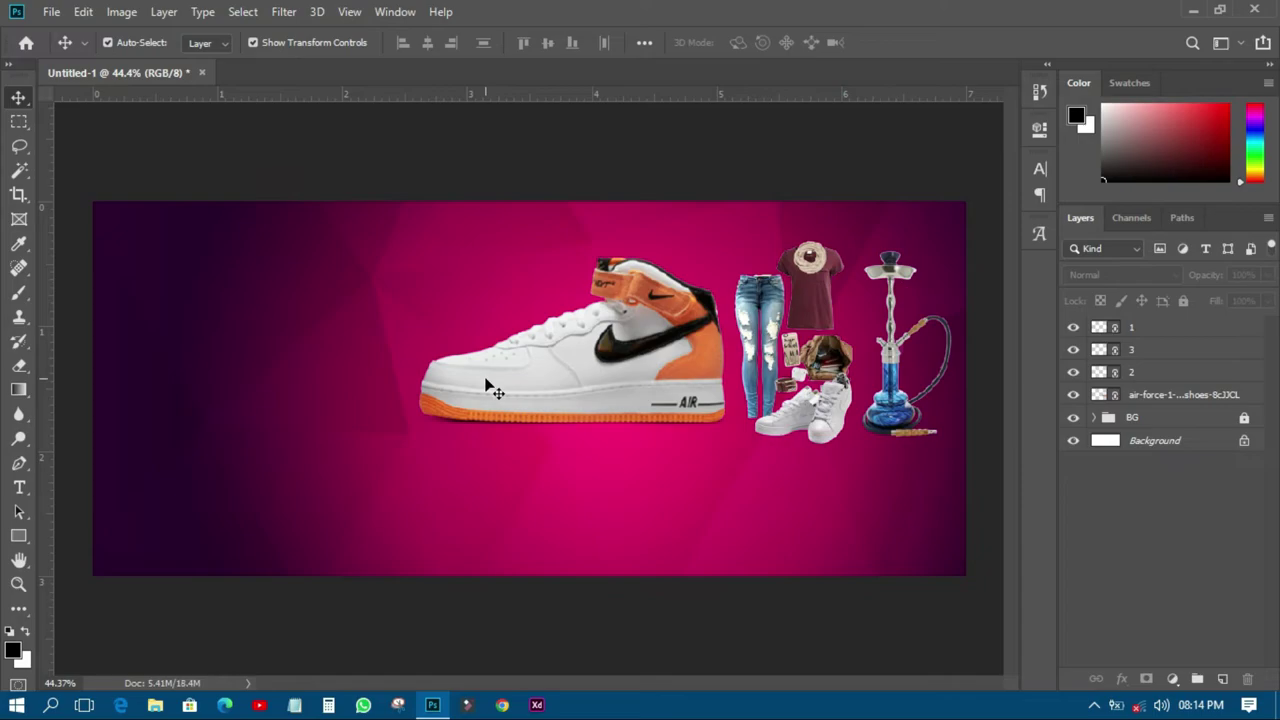
- Save the document in Photoshop format as BANN in the FASHION BANNER folder
key("ctrl+s")
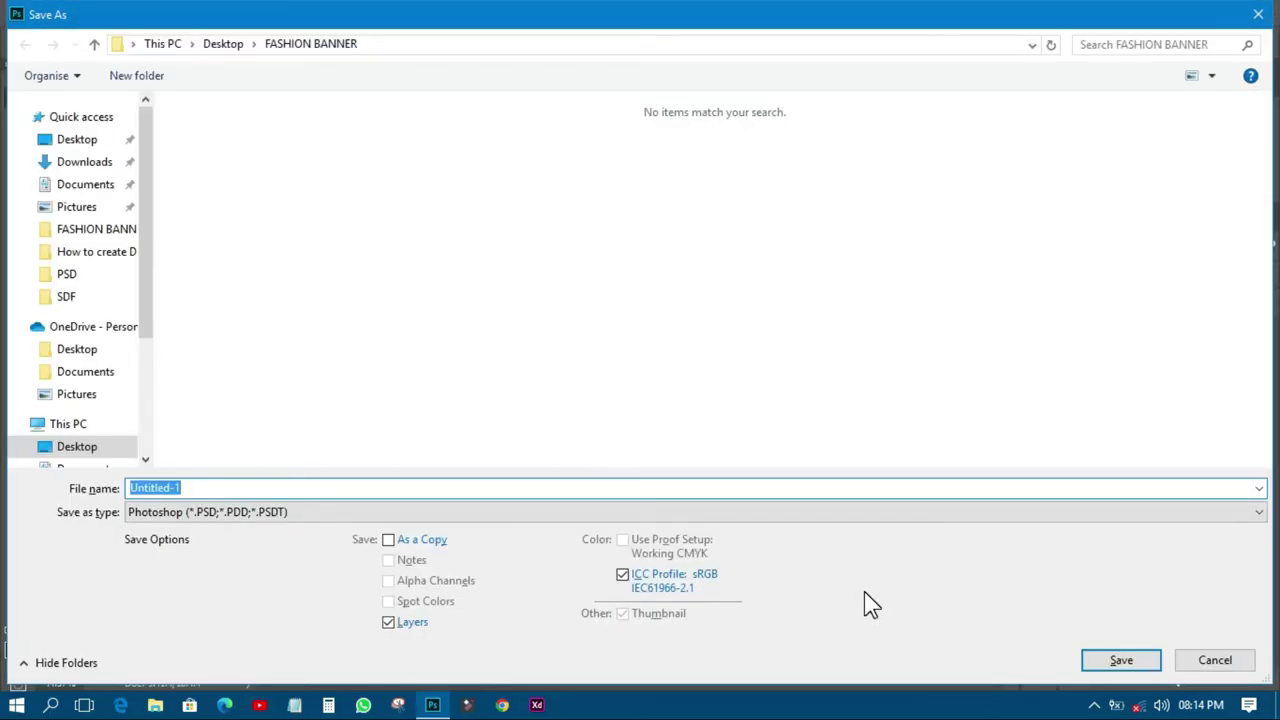
type("BANN")
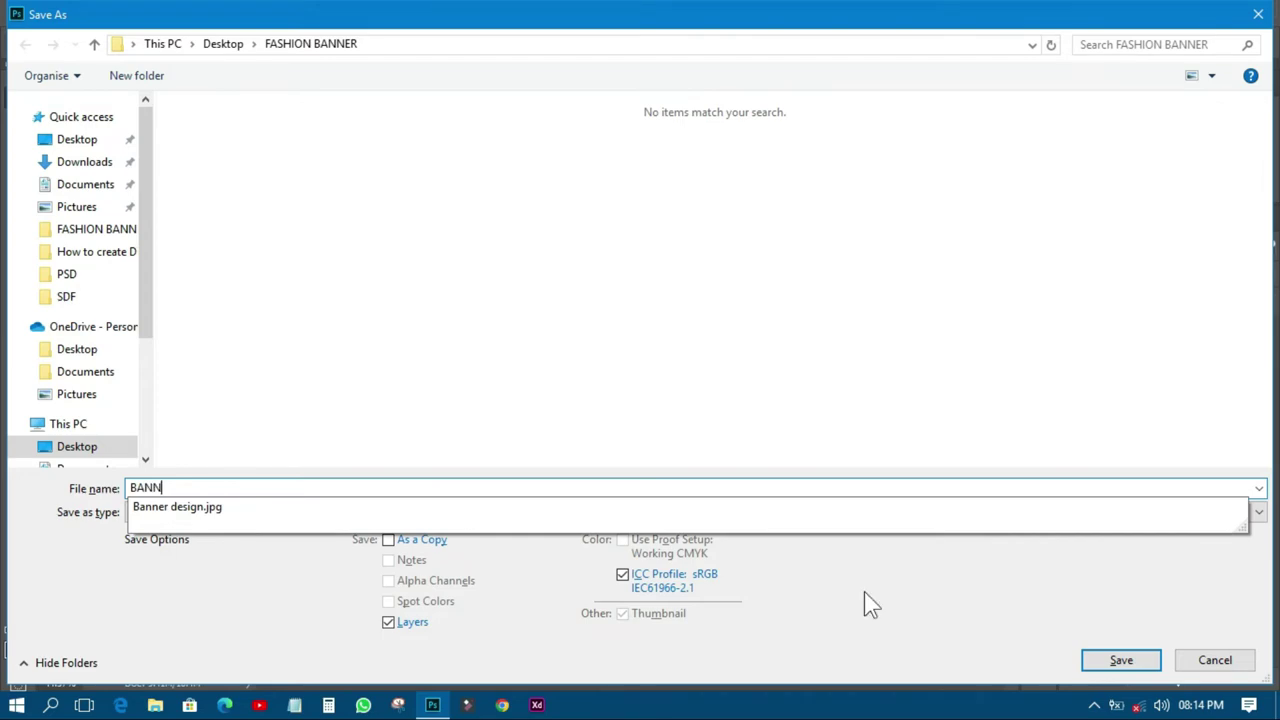
key("Return")
key("Return")
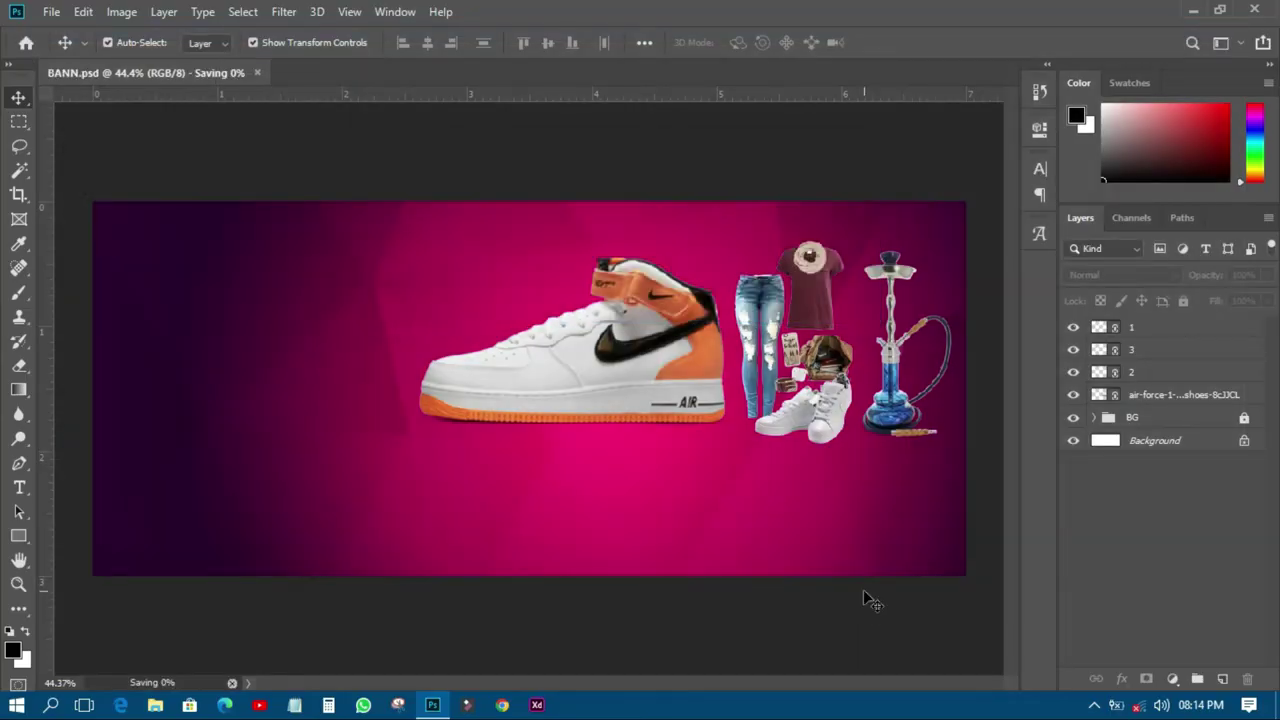
- Shift the outfit, white sneakers and hookah slightly left, closer to the large shoe
left_click(787, 400)
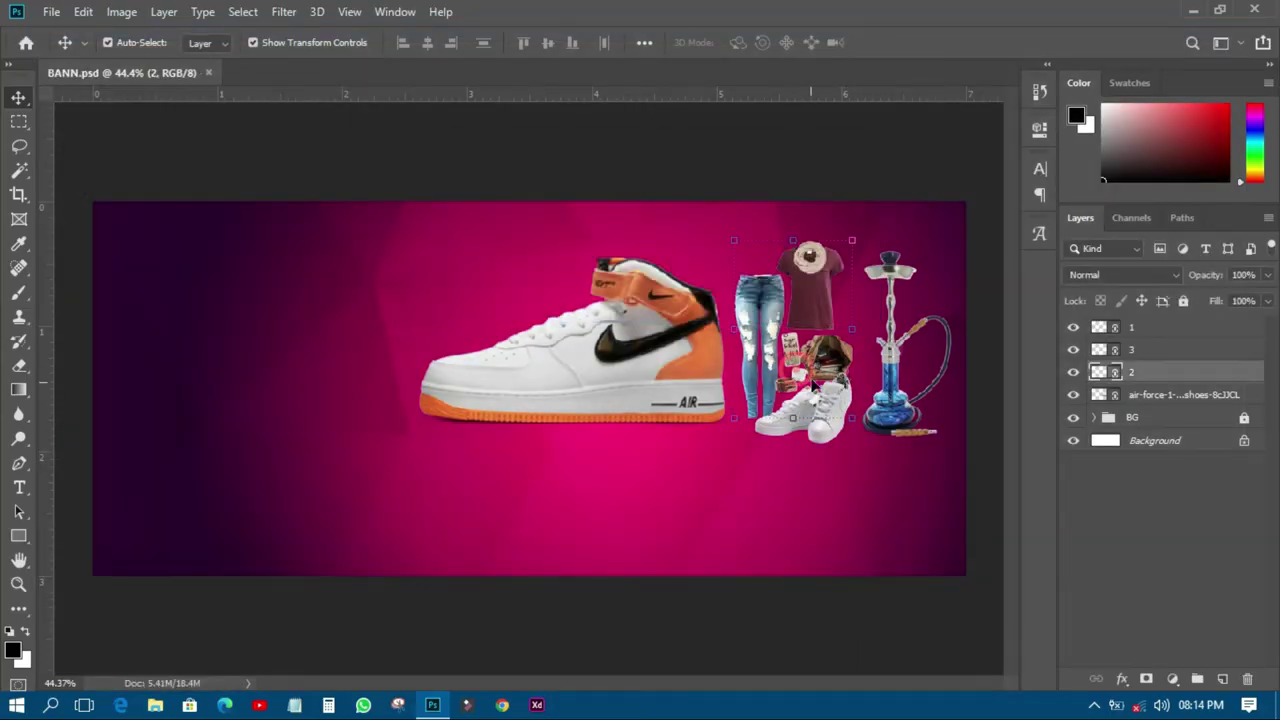
left_click_drag(811, 299, 792, 296)
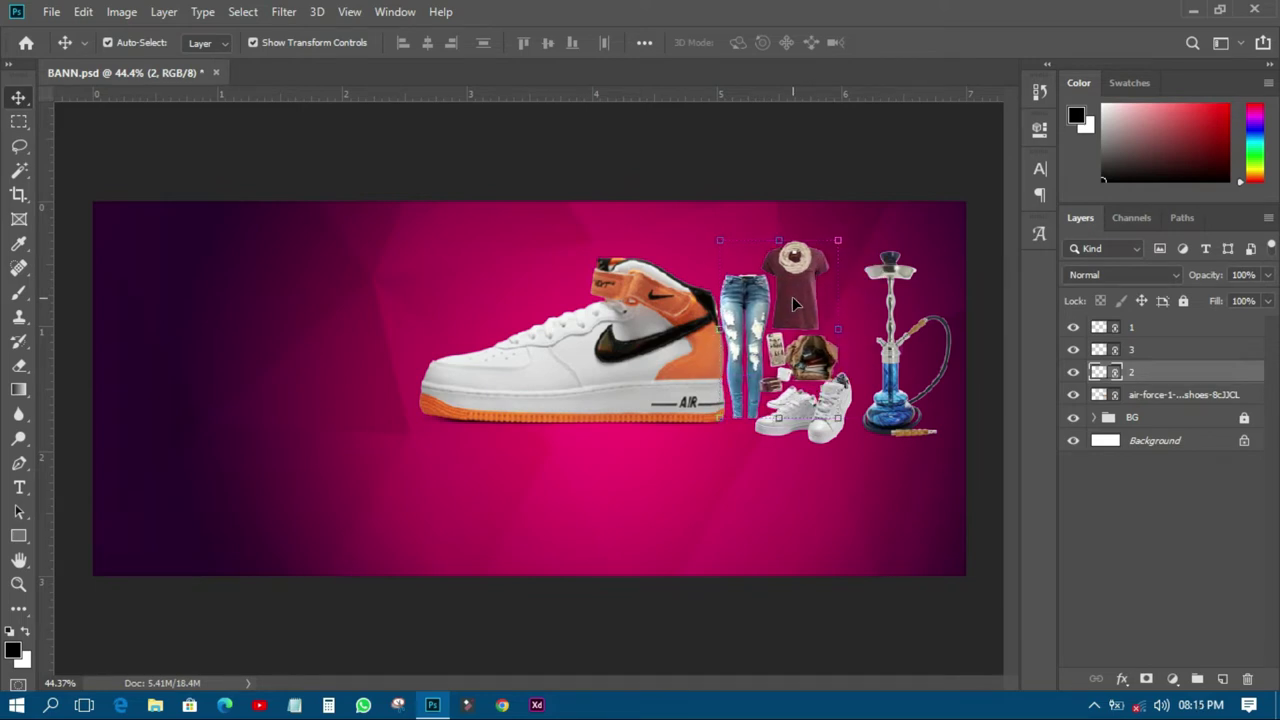
left_click_drag(838, 415, 821, 420)
left_click_drag(915, 418, 890, 413)
left_click(787, 165)
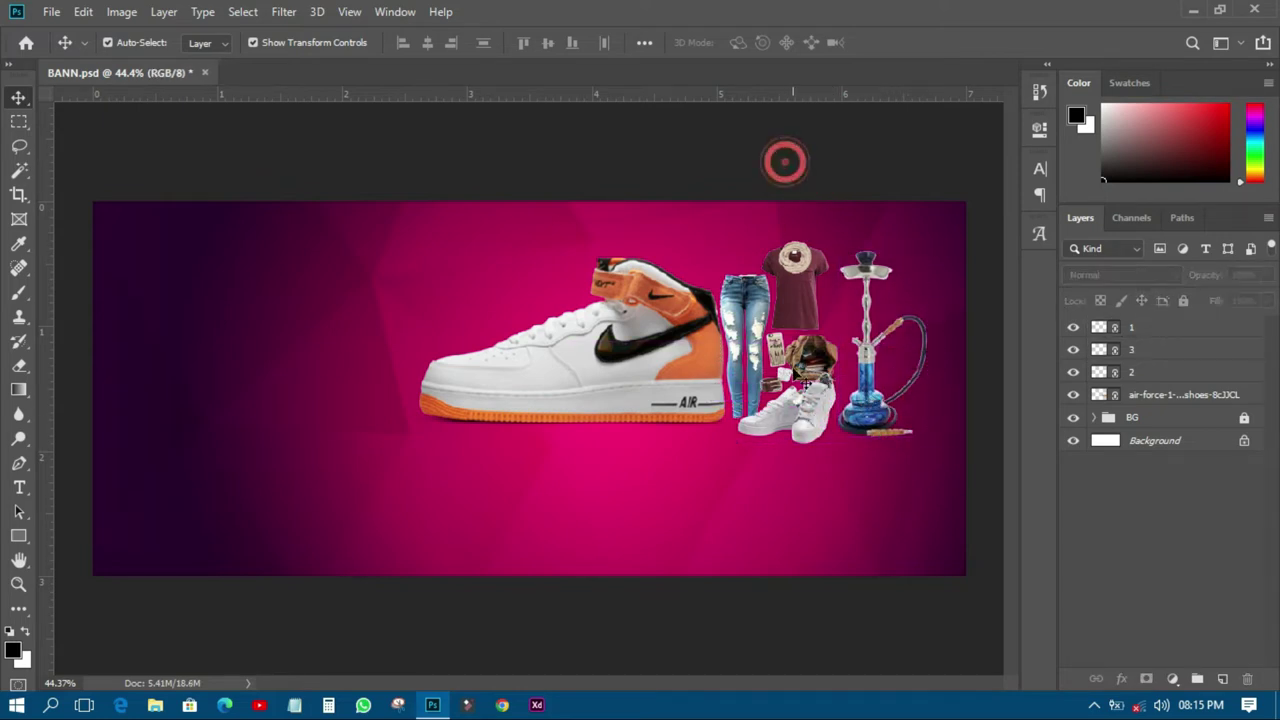
- Open the infor text file from the FASHION BANNER folder on the desktop and copy the text "Dark Queen"
left_click(1186, 10)
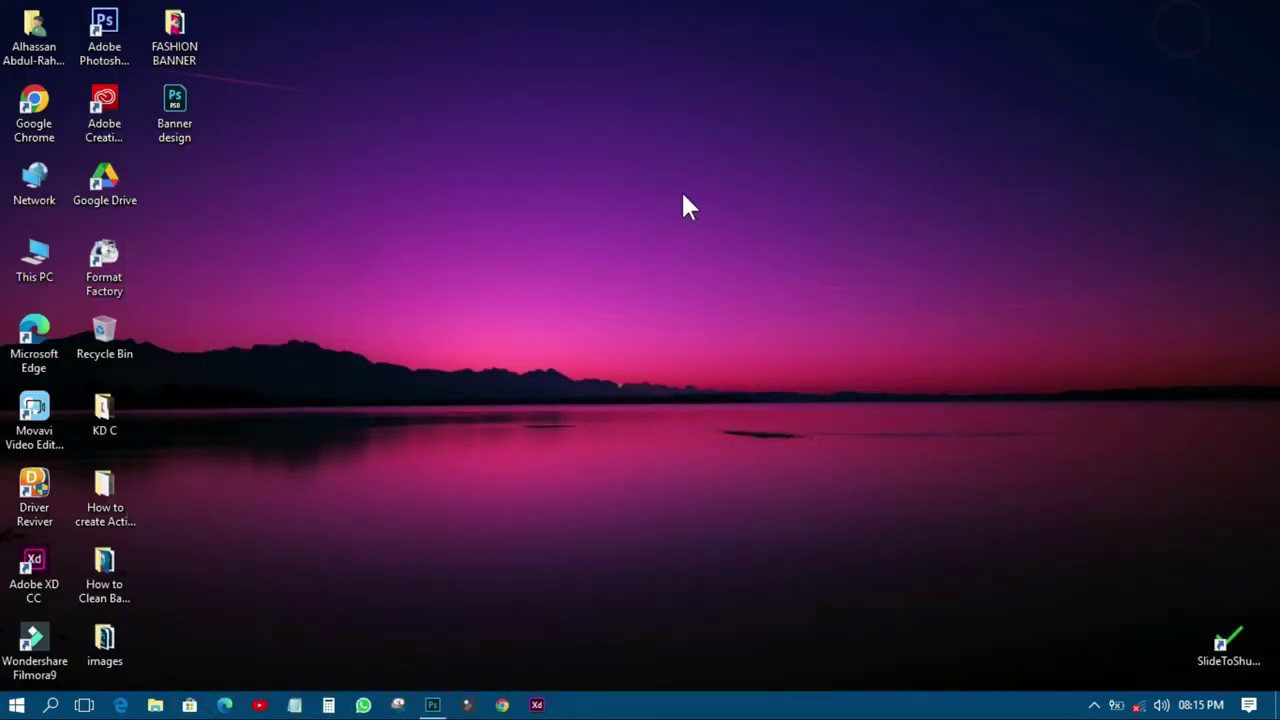
double_click(182, 30)
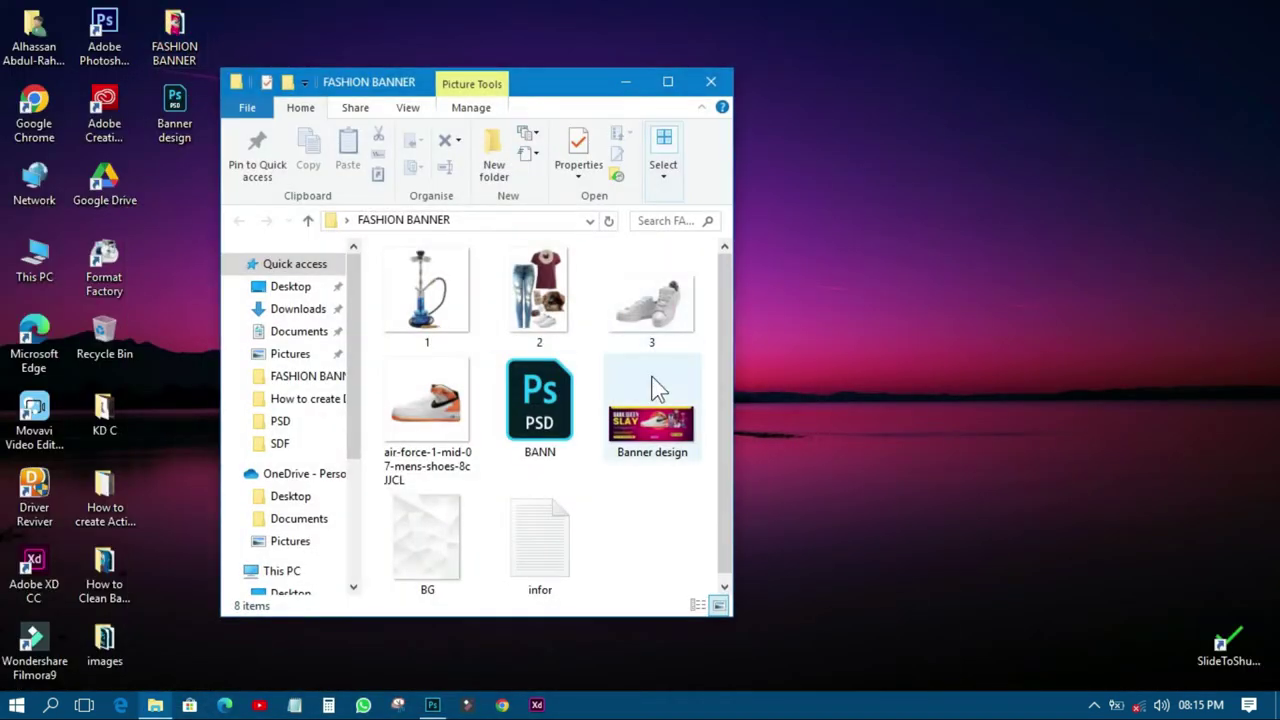
double_click(566, 545)
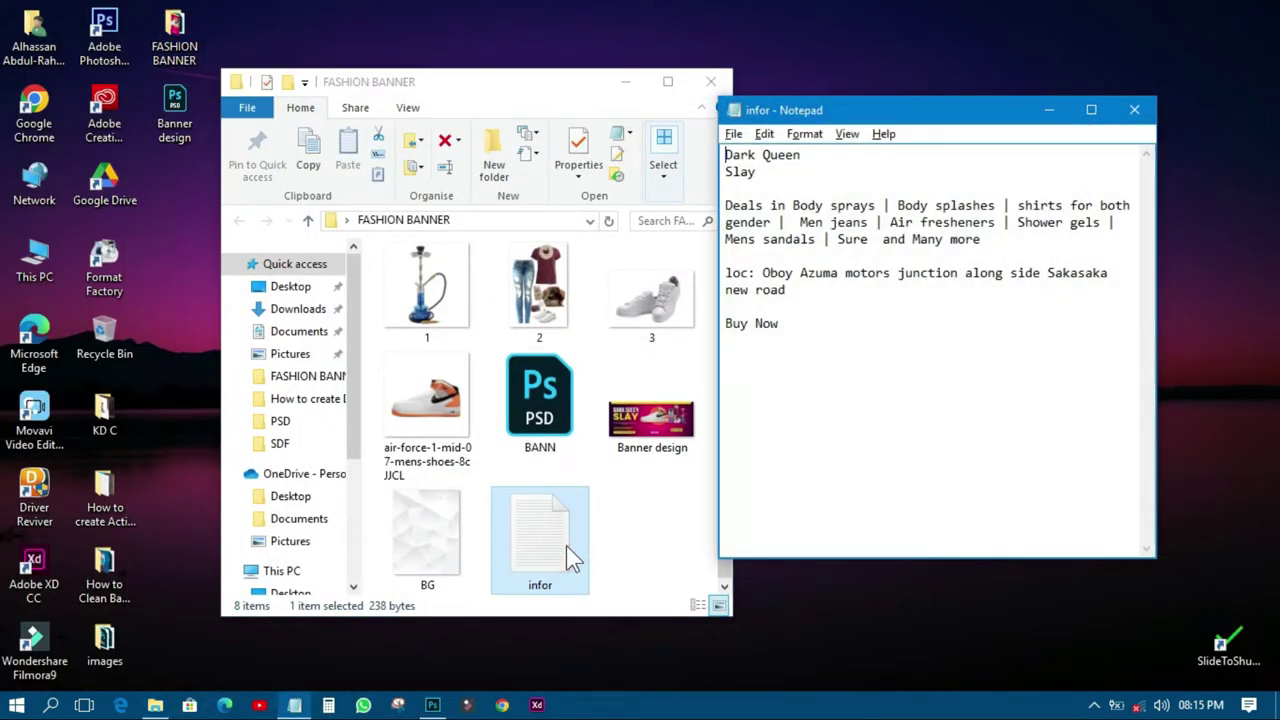
left_click_drag(725, 160, 815, 172)
left_click(766, 180)
left_click_drag(725, 155, 806, 157)
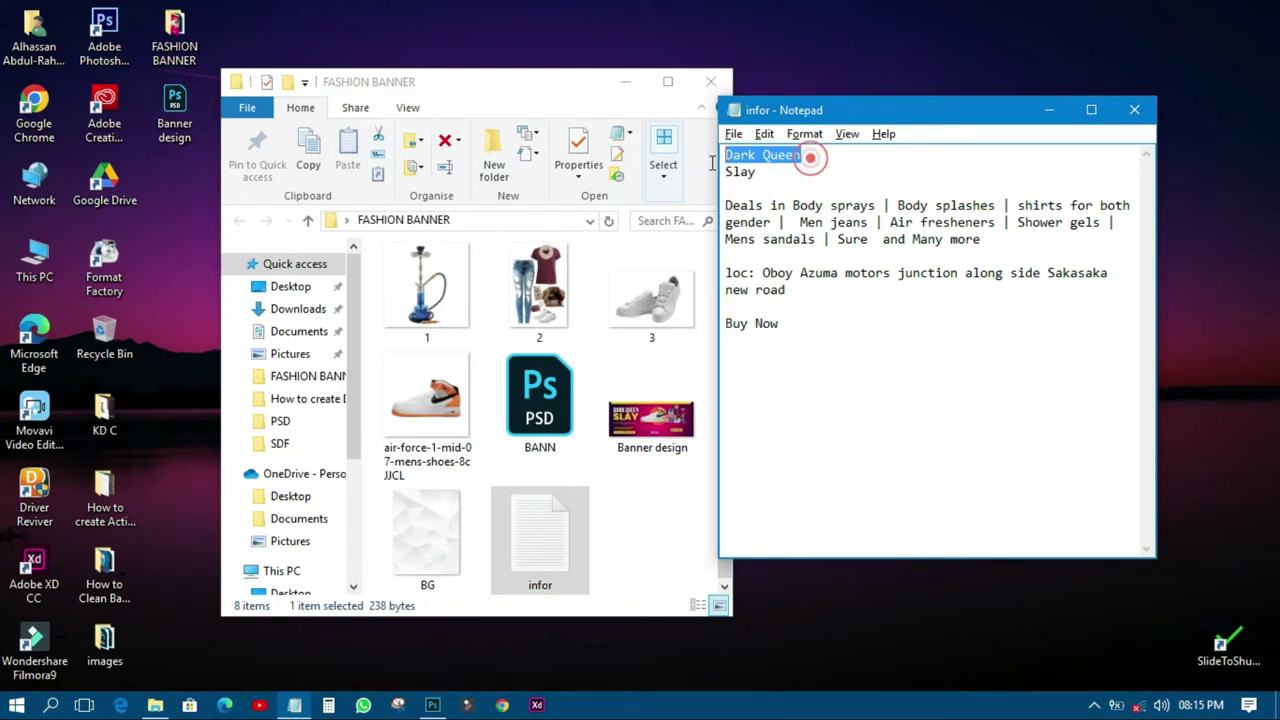
right_click(800, 183)
left_click(825, 215)
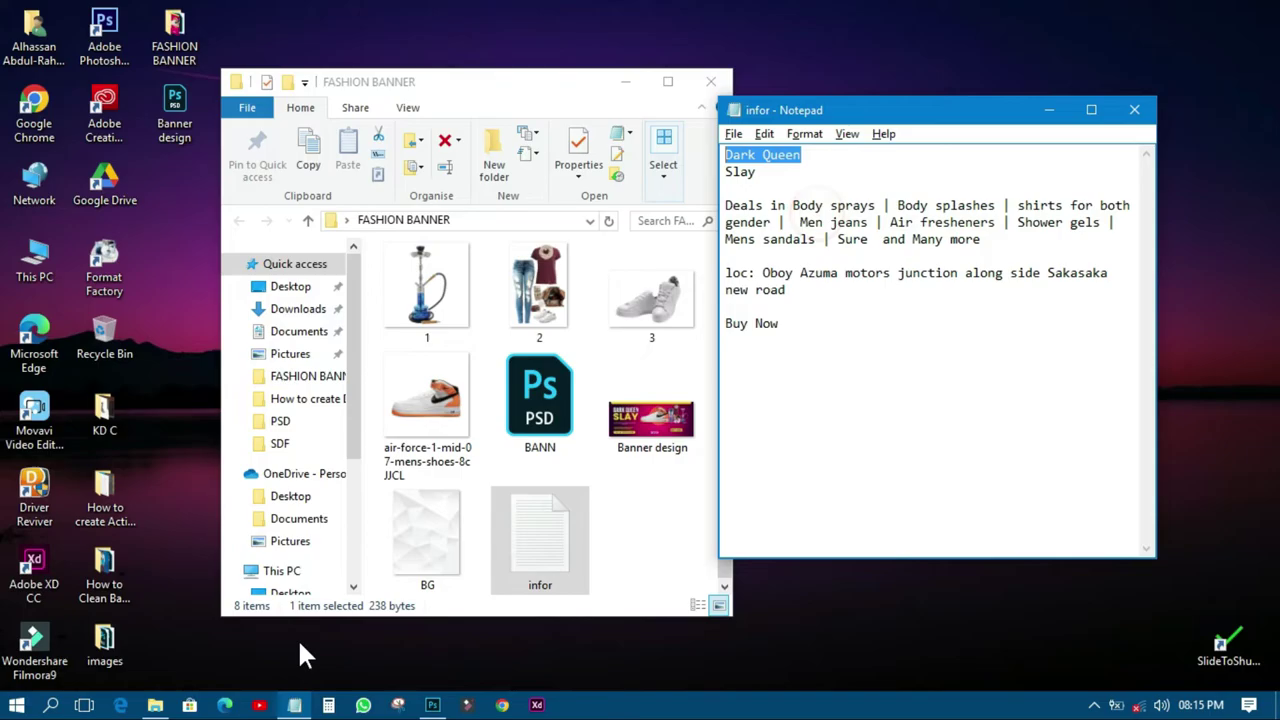
- Switch back to Photoshop and add the copied "Dark Queen" as a text layer in the canvas's upper left area
left_click(430, 705)
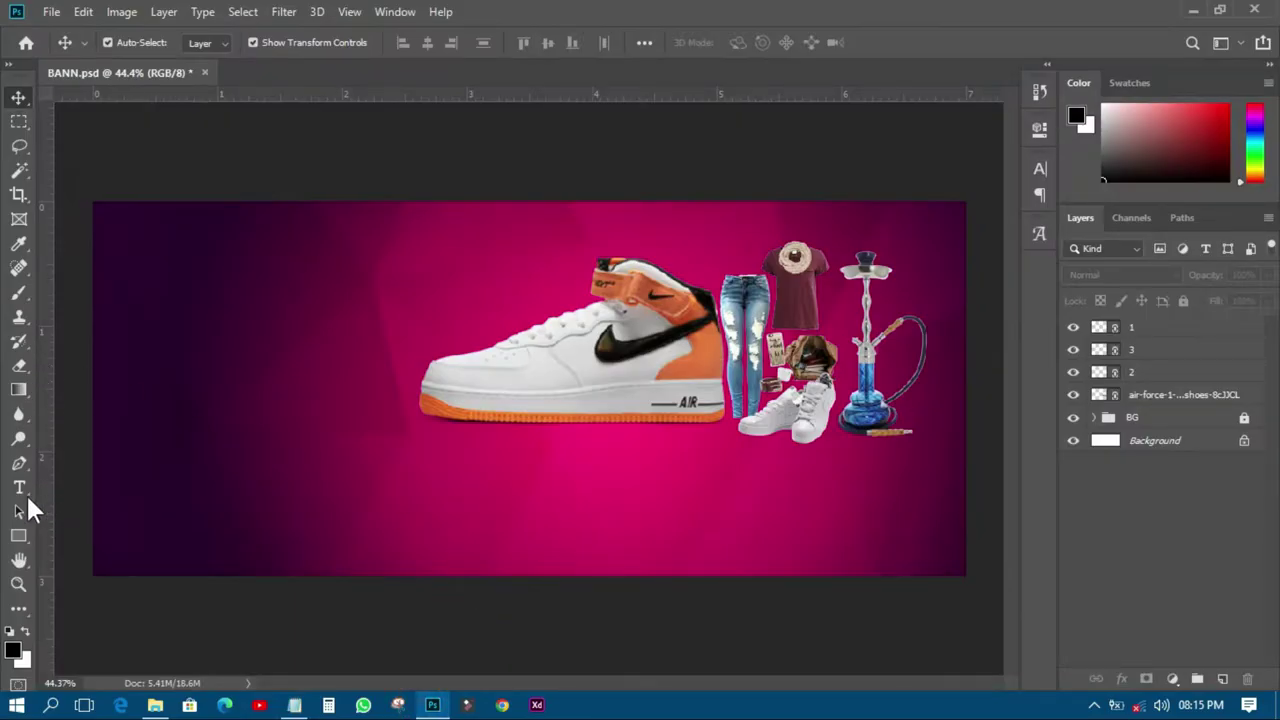
left_click(19, 488)
left_click(186, 262)
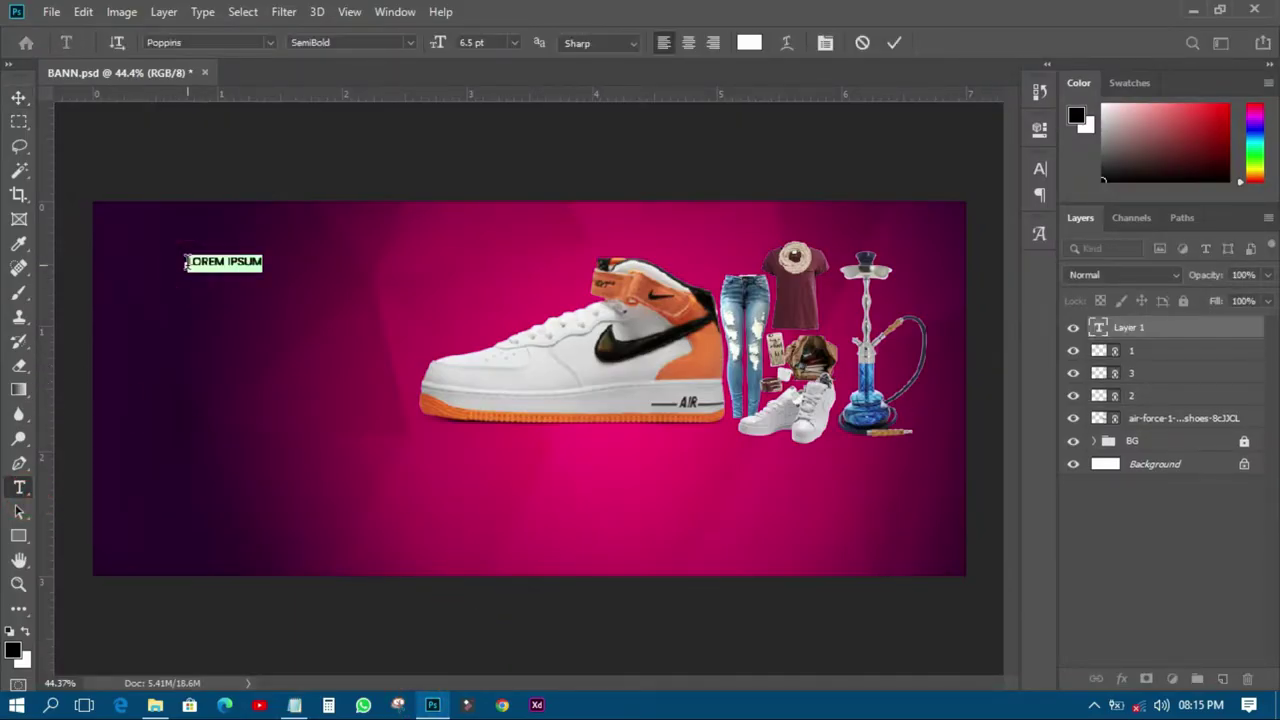
key("ctrl+v")
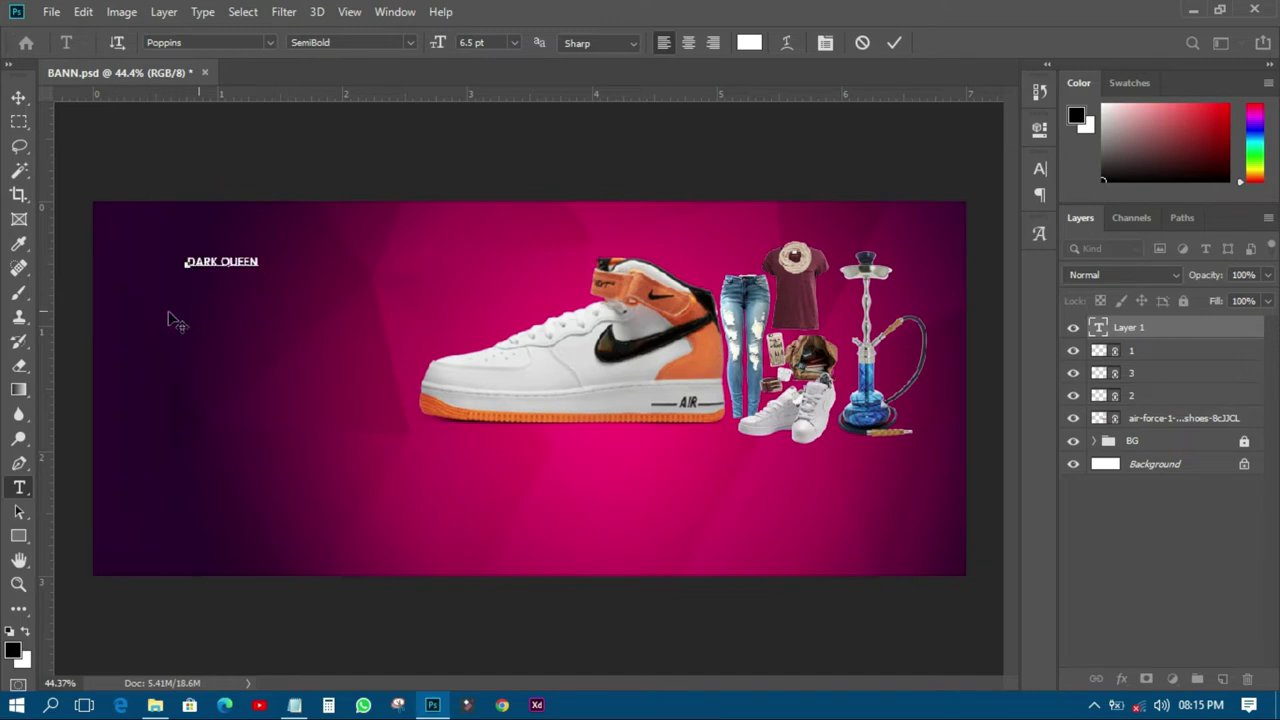
left_click(18, 98)
- Set the DARK QUEEN text size to 40 pt and move it to the canvas's upper left area
left_click(1039, 168)
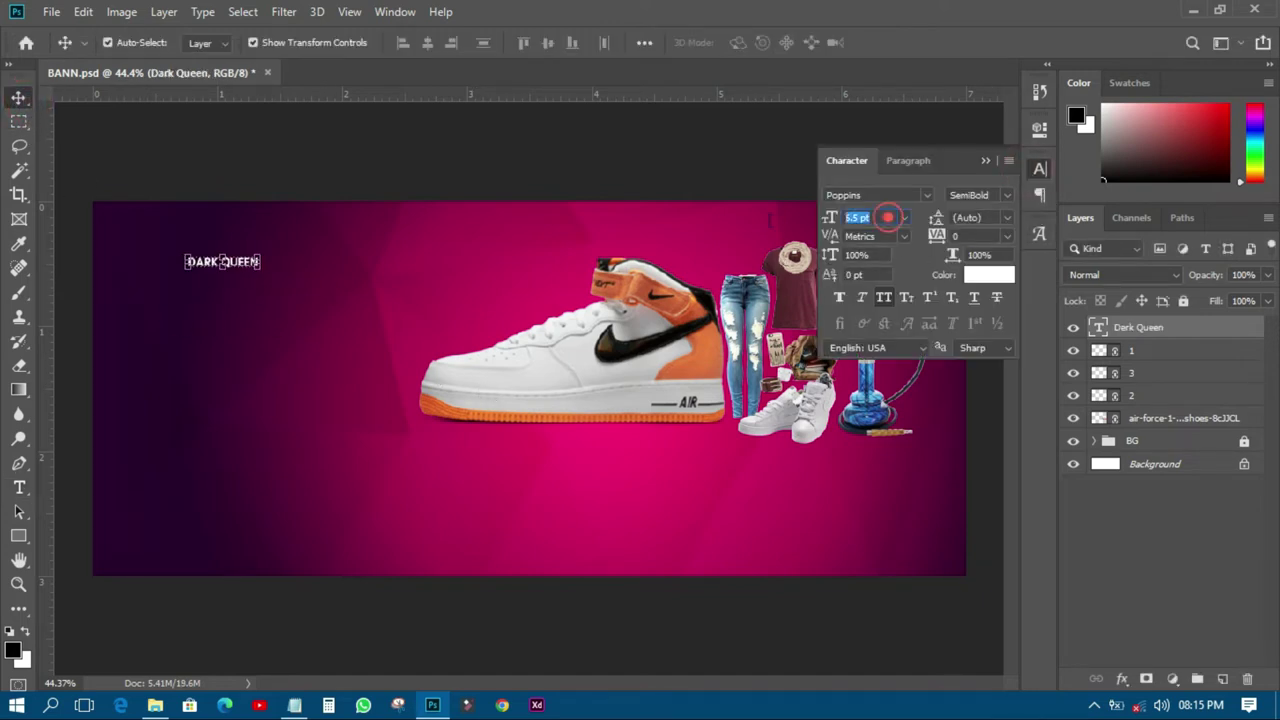
type("40 pt")
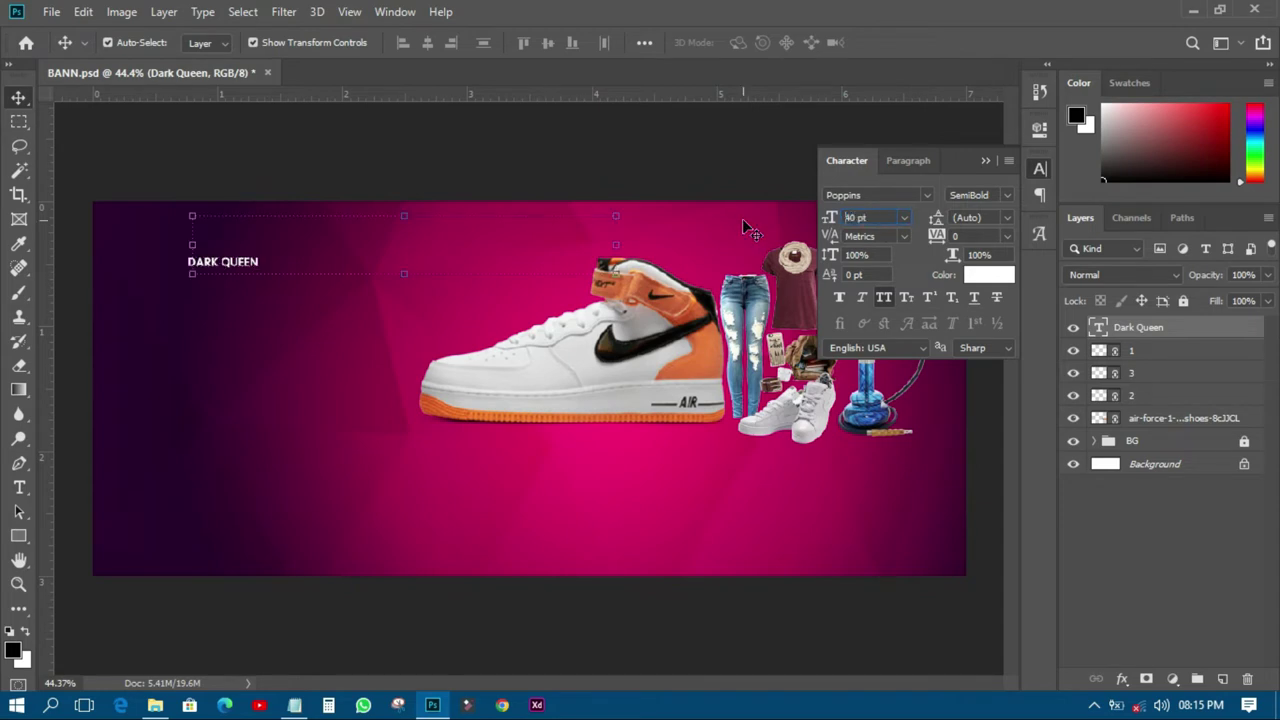
key("Return")
left_click_drag(566, 250, 497, 220)
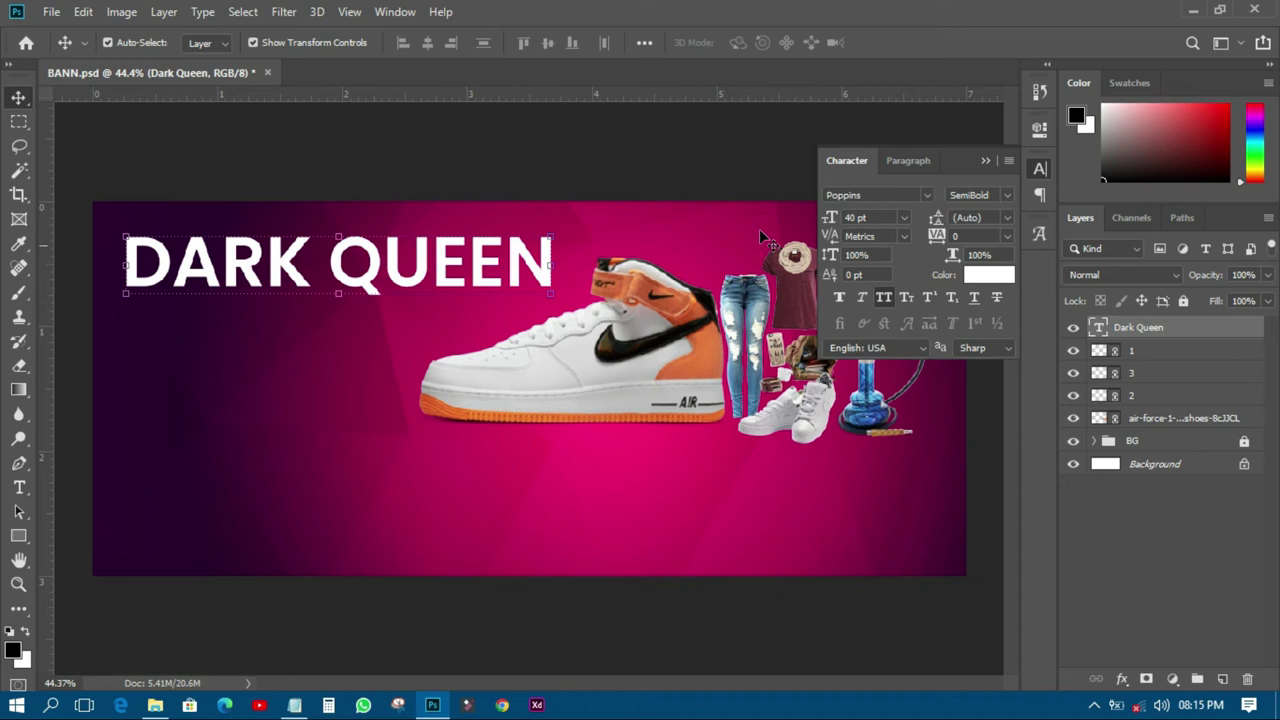
- Change the DARK QUEEN text's font to Bebas Neue and move it slightly down and right
left_click(929, 193)
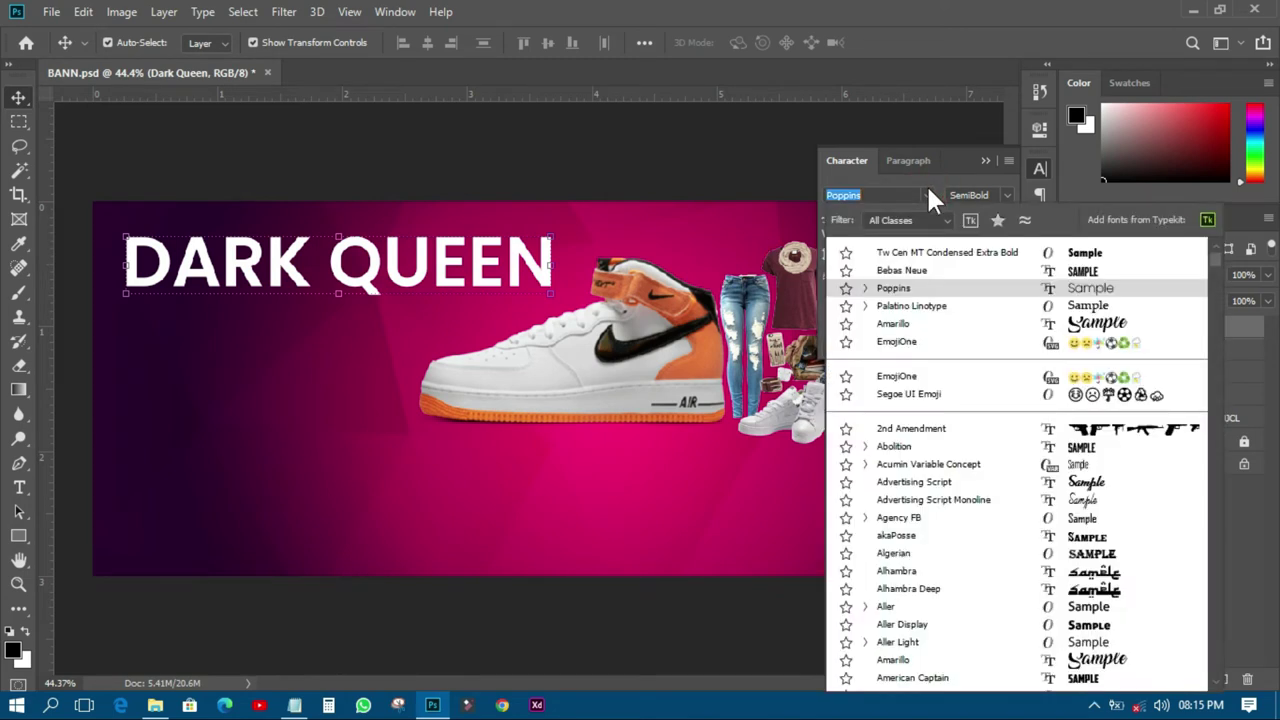
left_click(902, 270)
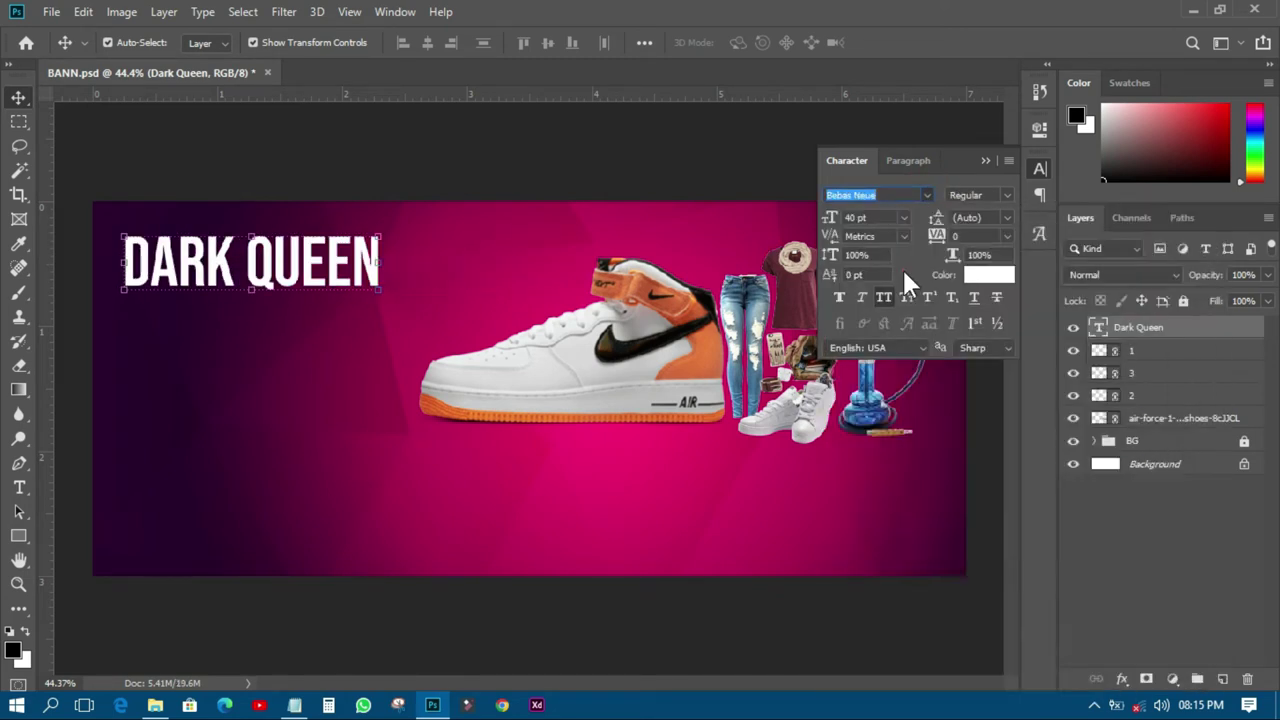
left_click_drag(295, 270, 308, 287)
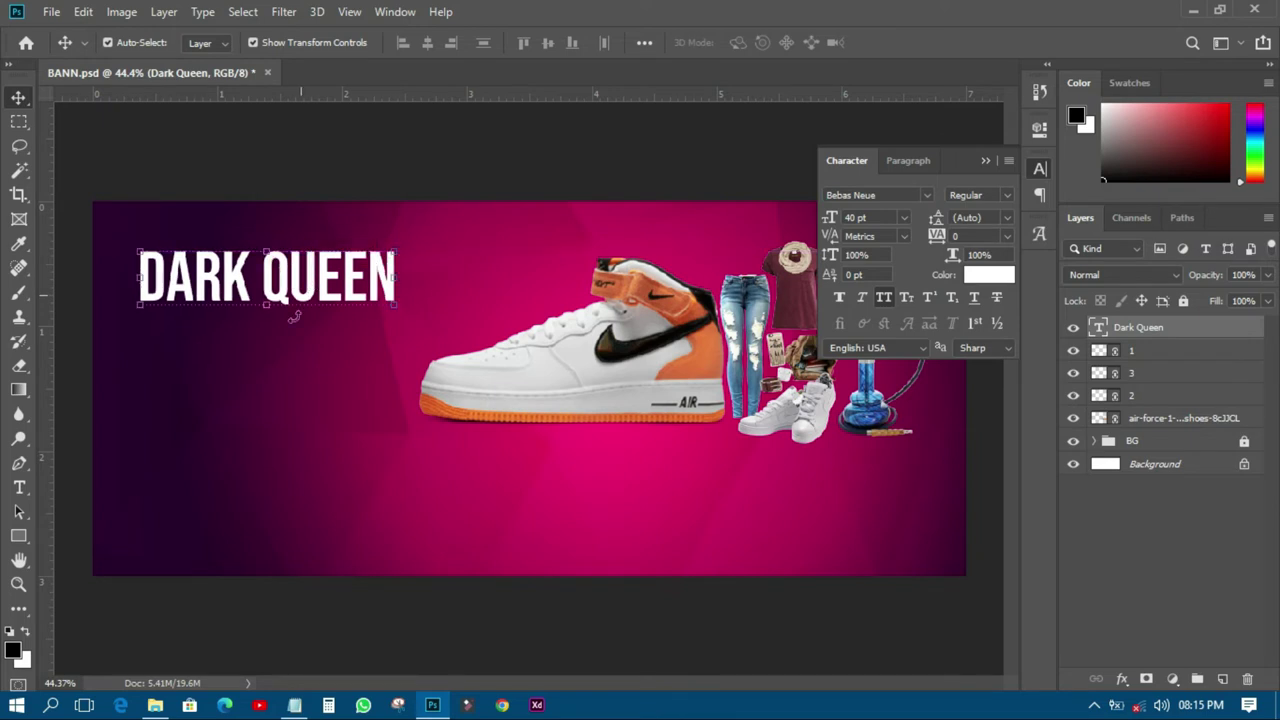
- Copy "Slay" from the infor text file and add it in Photoshop as a text layer just below DARK QUEEN
left_click(294, 705)
left_click_drag(762, 175, 725, 173)
right_click(751, 178)
left_click(785, 235)
left_click(450, 180)
key("t")
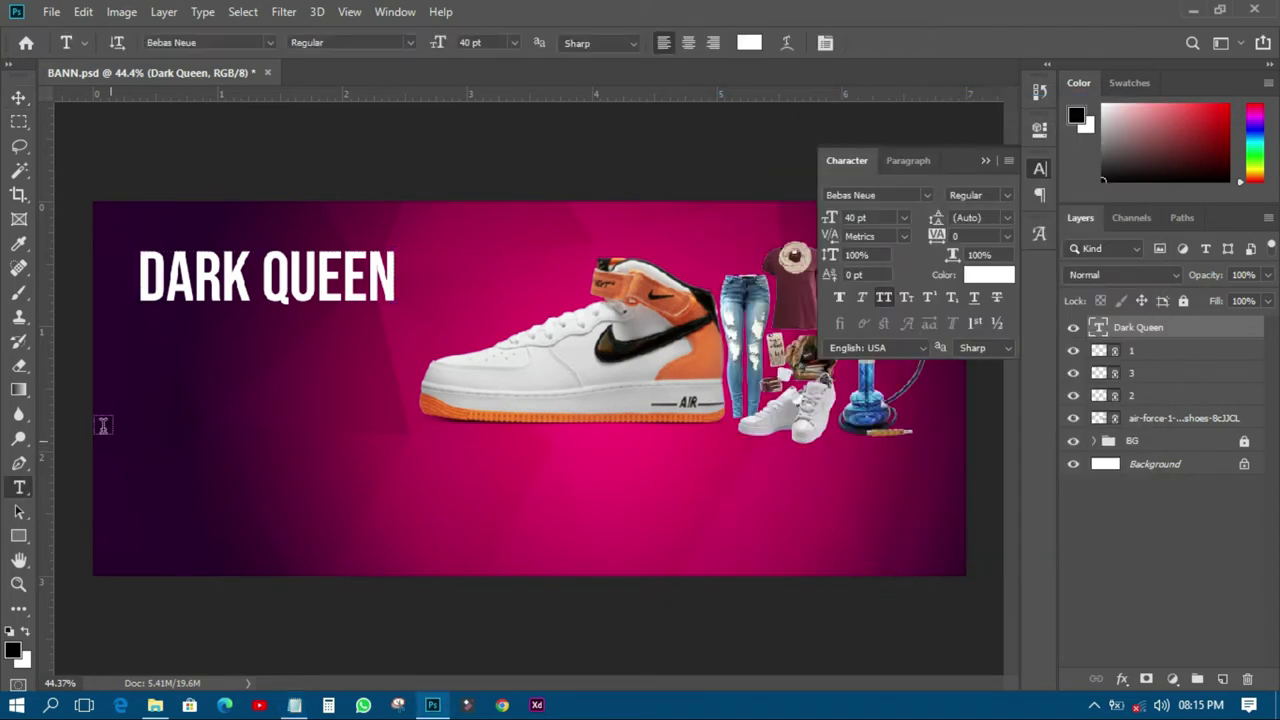
left_click(143, 347)
key("ctrl+v")
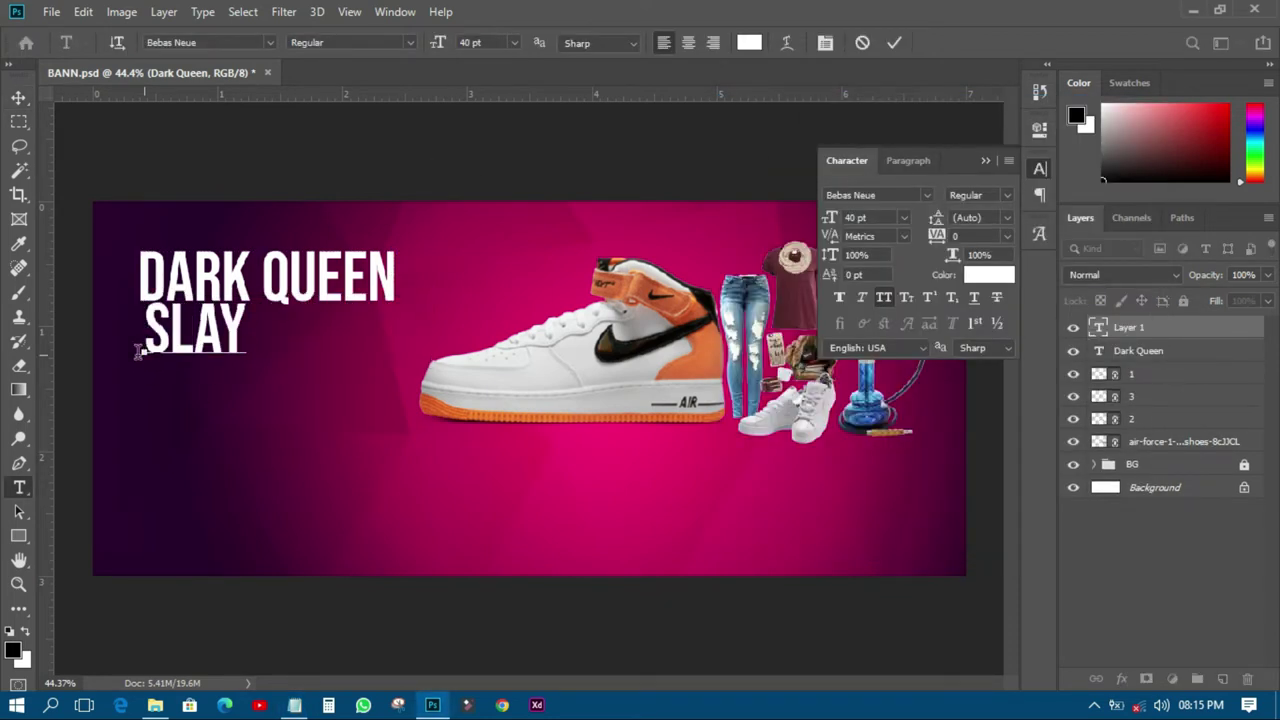
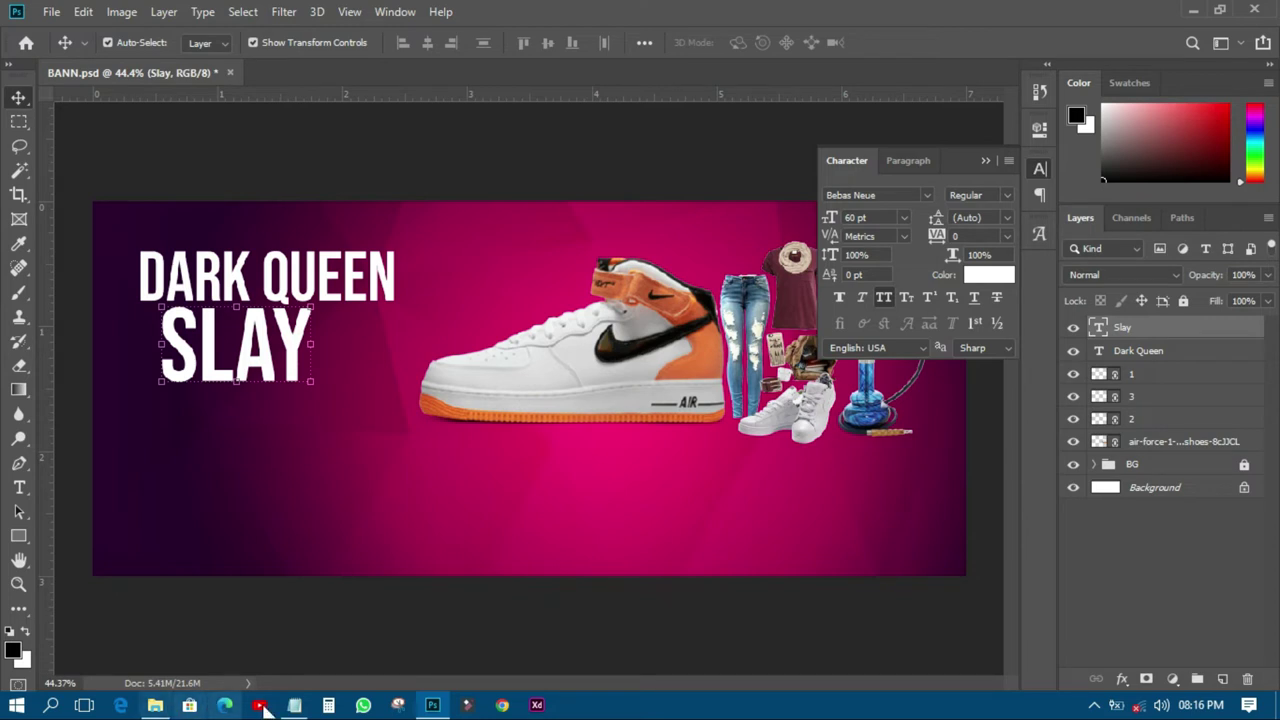
- Copy the "Deals in Body sprays" paragraph, through "Many more", from the infor text file and return to Photoshop
left_click(294, 705)
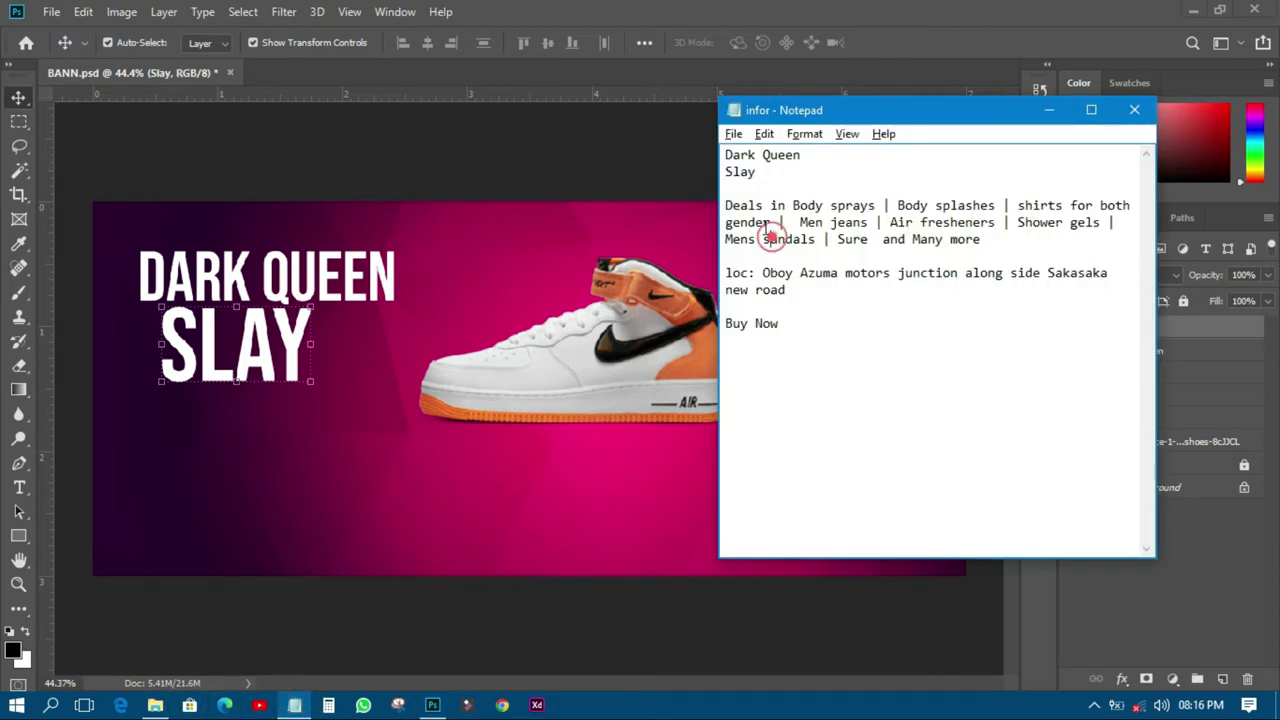
mouse_move(725, 205)
left_mouse_down()
mouse_move(1035, 222)
mouse_move(1076, 244)
left_mouse_up()
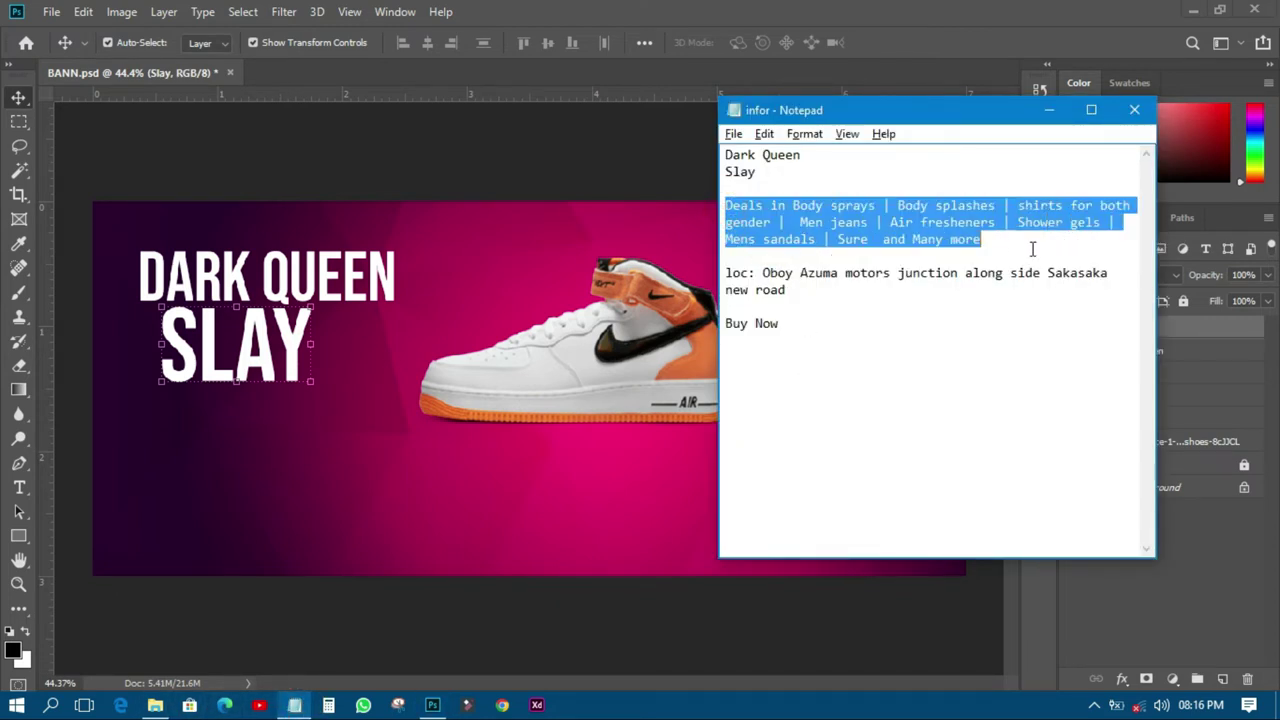
right_click(962, 242)
left_click(1000, 298)
left_click(371, 126)
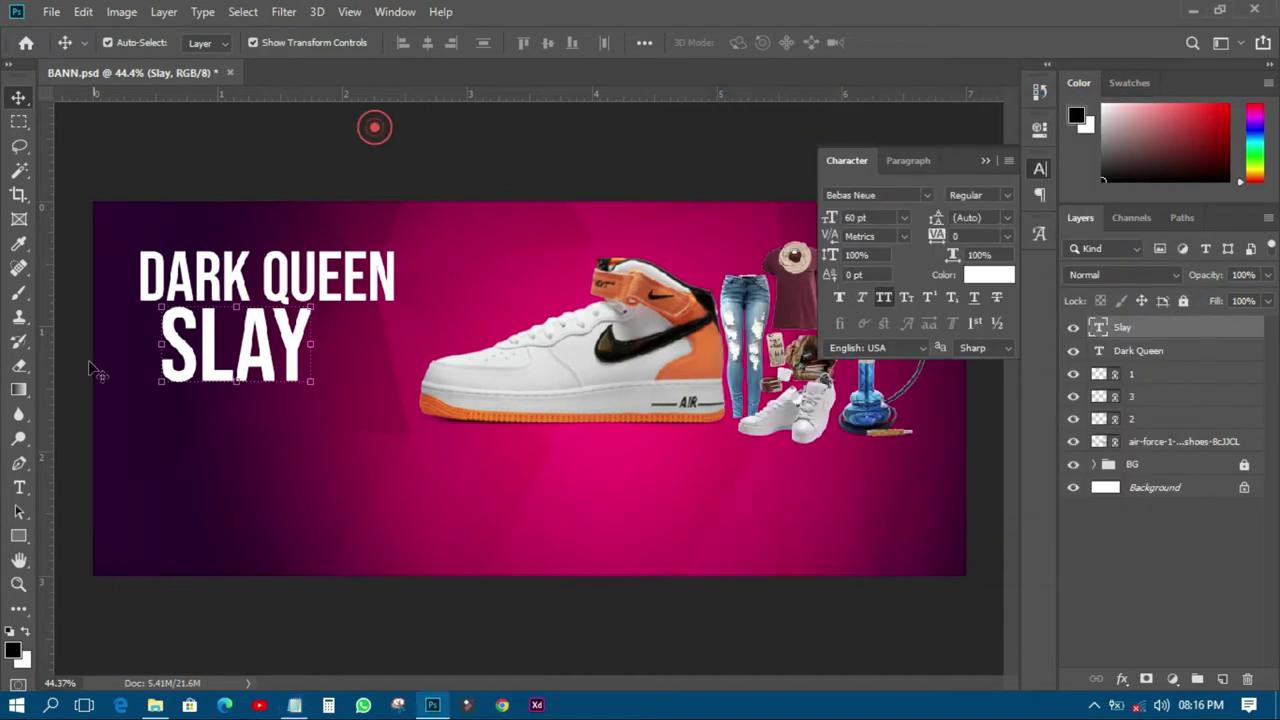
- Draw a paragraph text box below SLAY and fill it with the copied deals text
left_click(20, 484)
left_click_drag(138, 418, 477, 527)
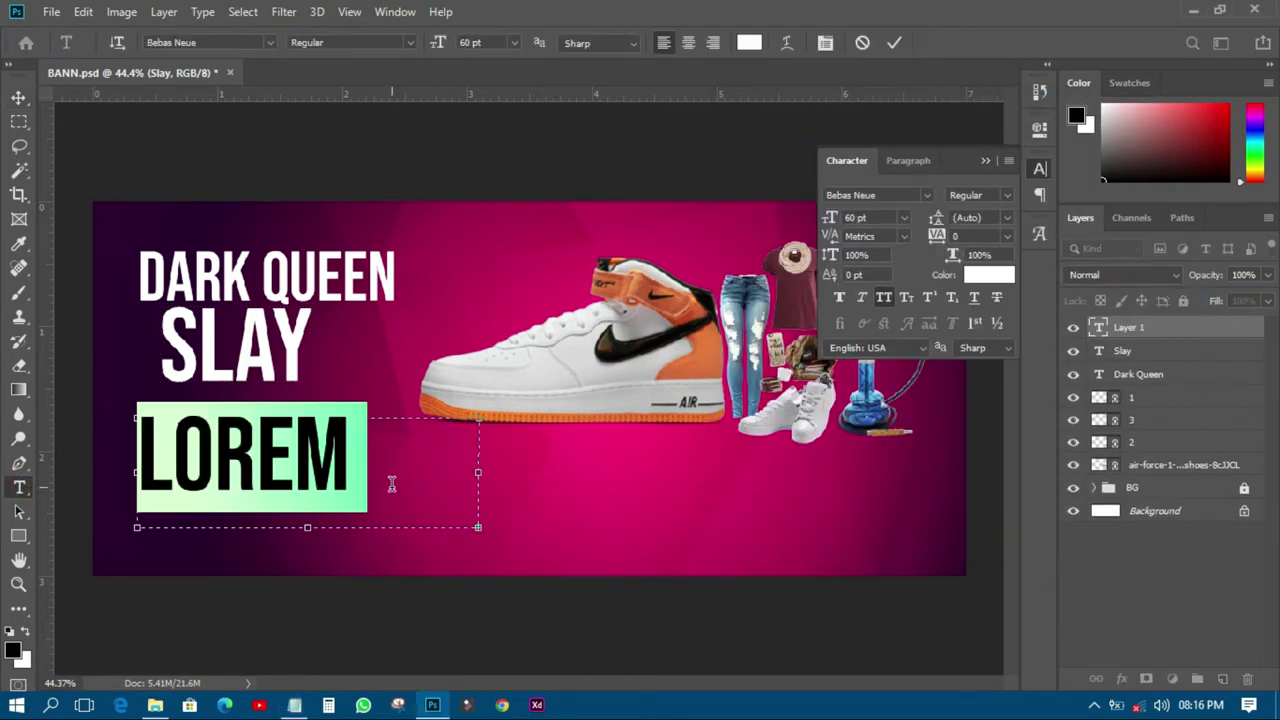
key("ctrl+v")
left_click(19, 97)
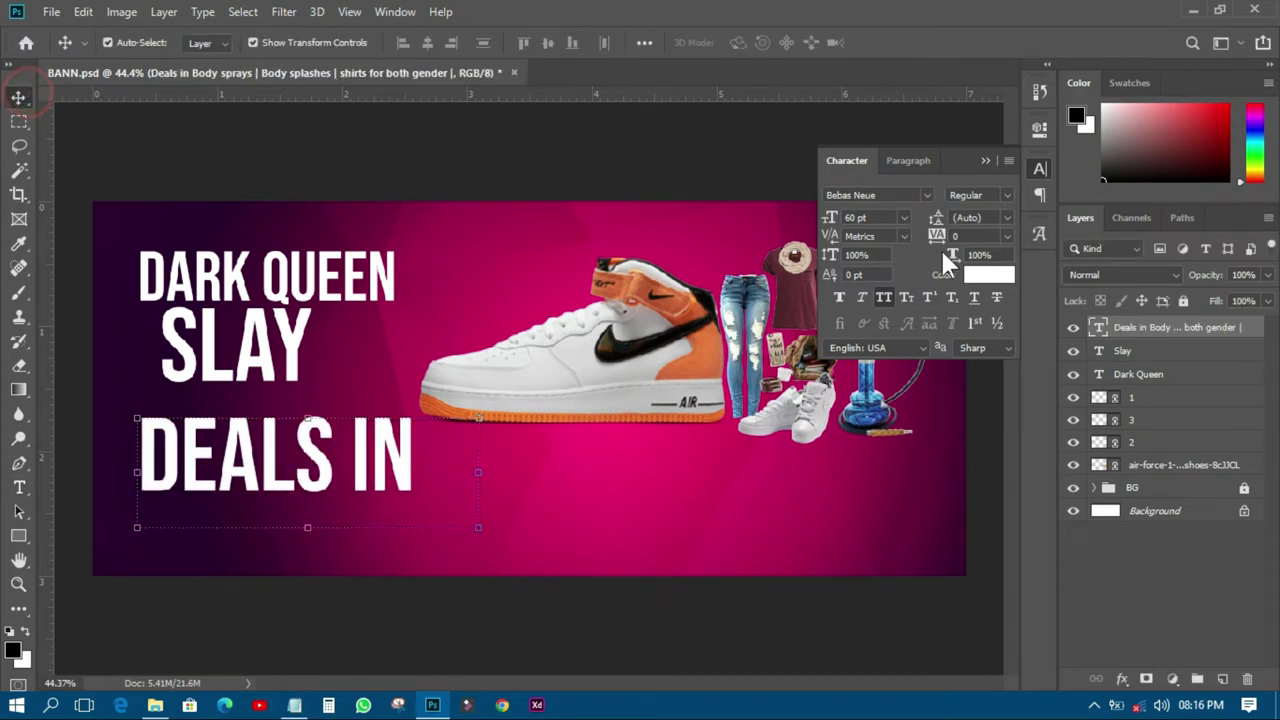
- Set the deals paragraph to 4 pt in the Poppins font
type("4")
key("Return")
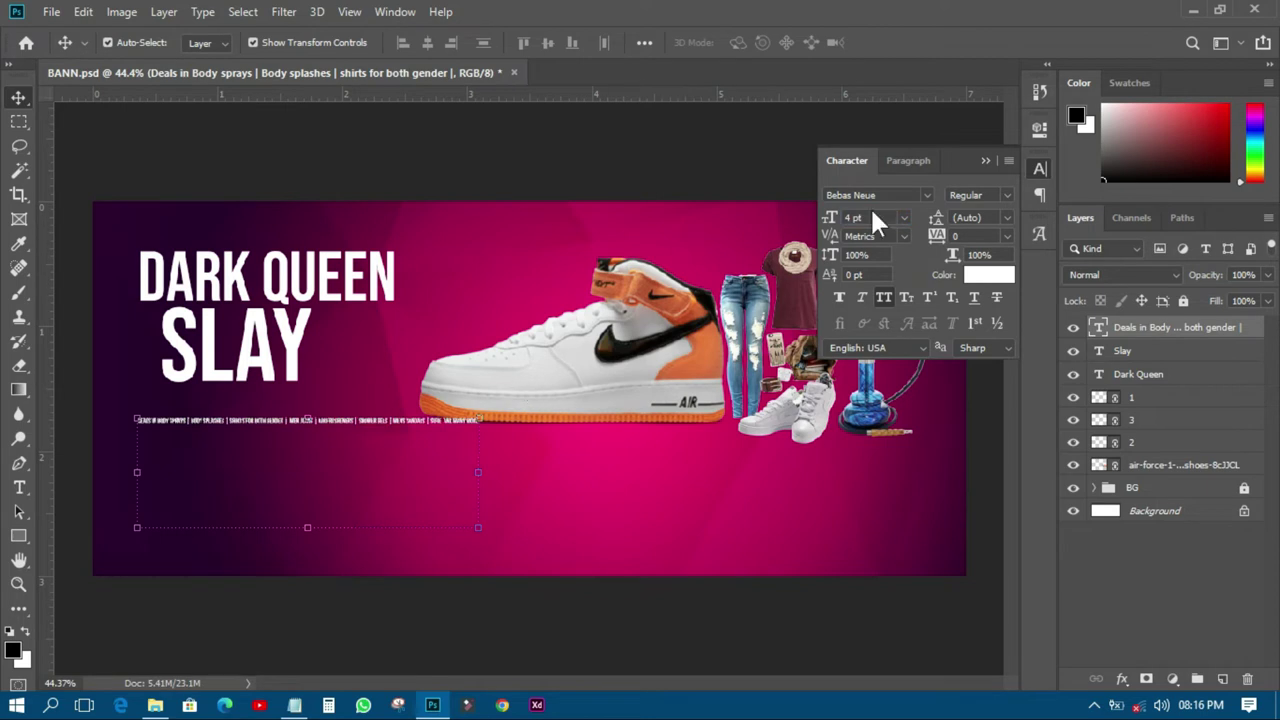
left_click(924, 195)
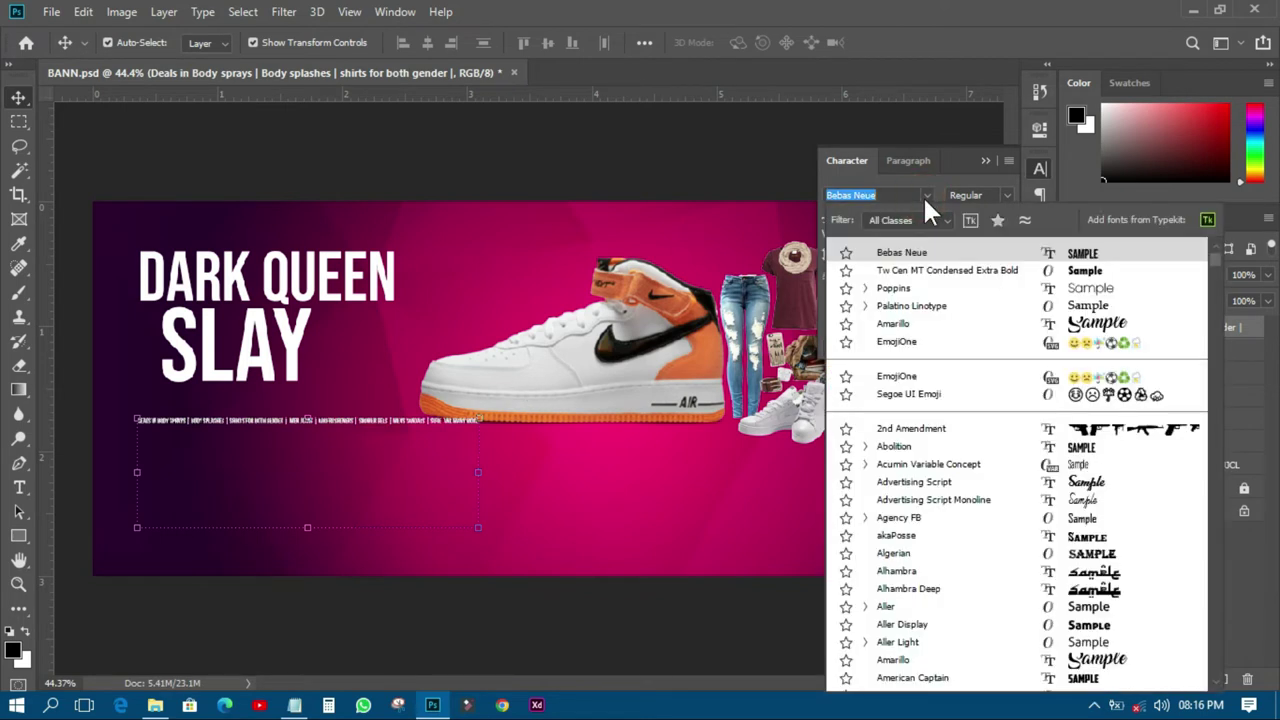
left_click(900, 289)
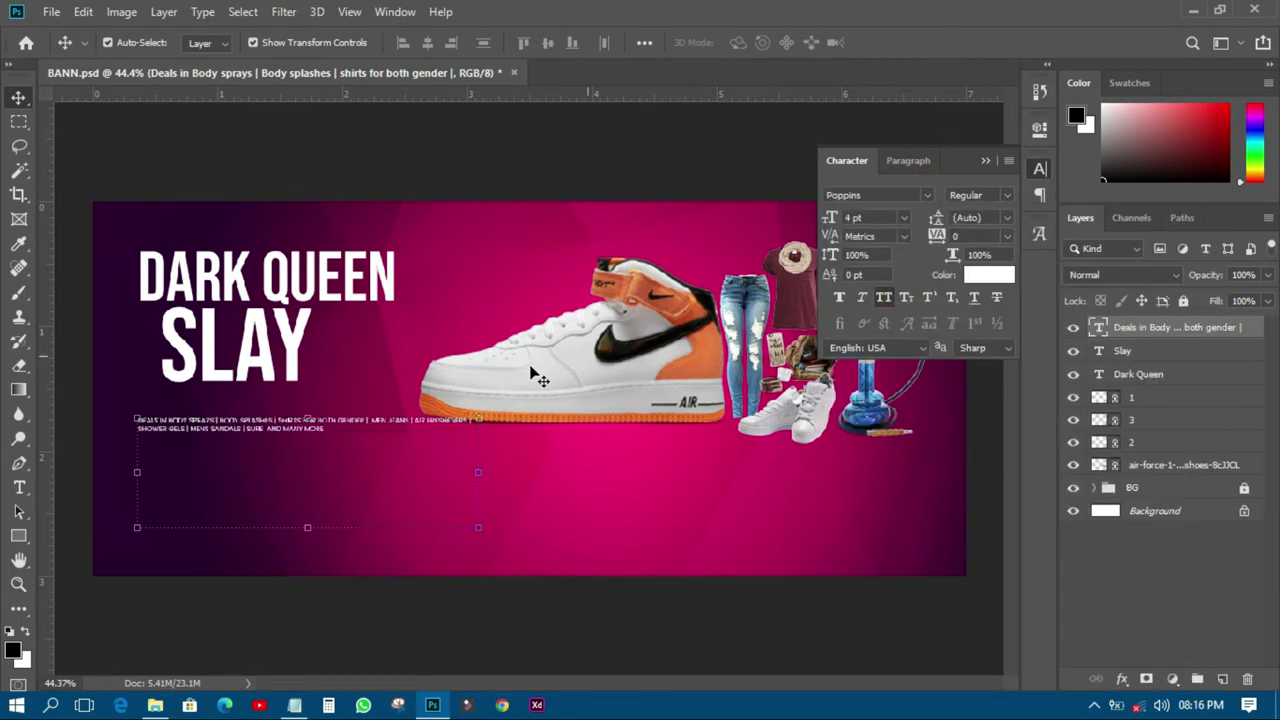
- Narrow the deals paragraph's text box to match the width of DARK QUEEN so the text rewraps
left_click_drag(478, 472, 455, 432)
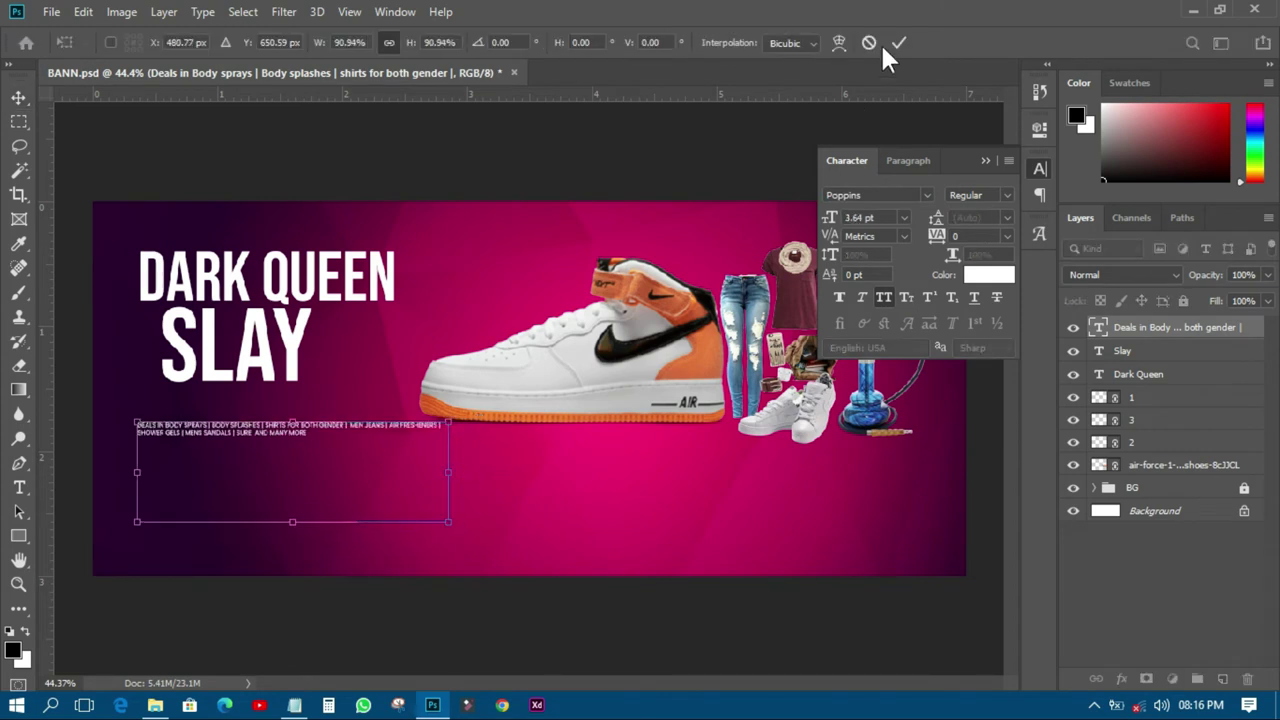
key("Return")
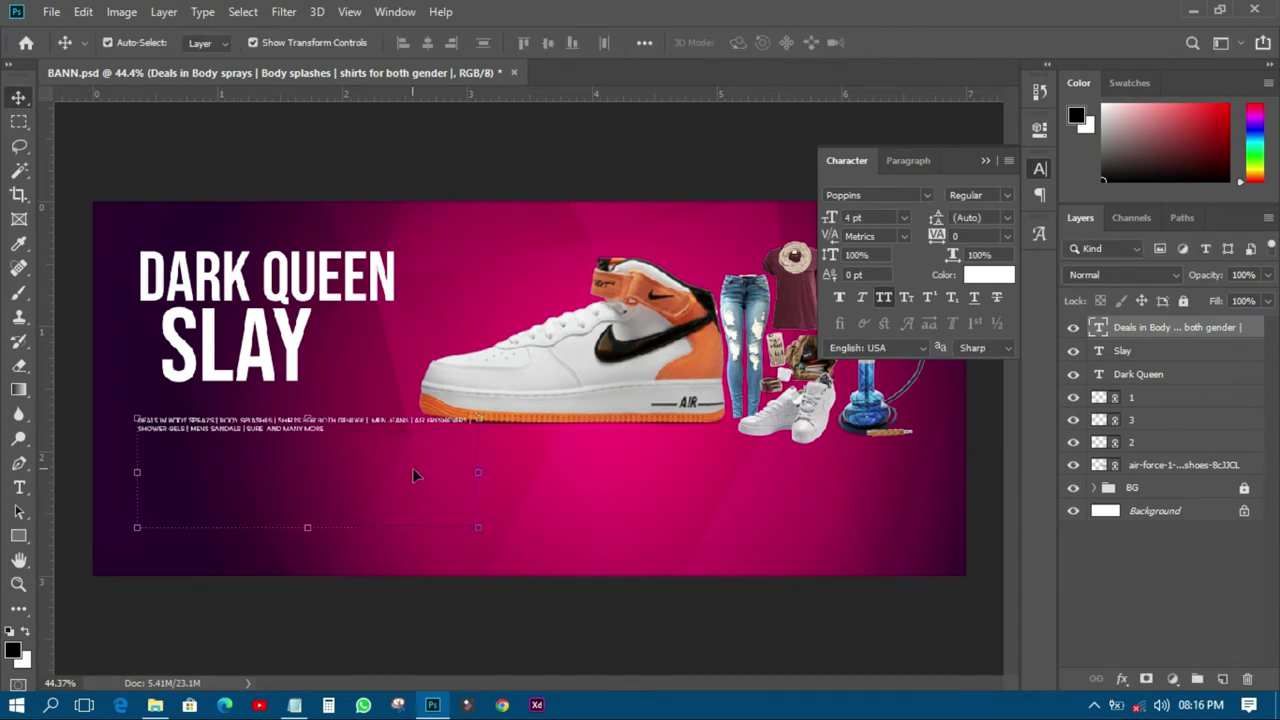
left_click(20, 487)
left_click(316, 425)
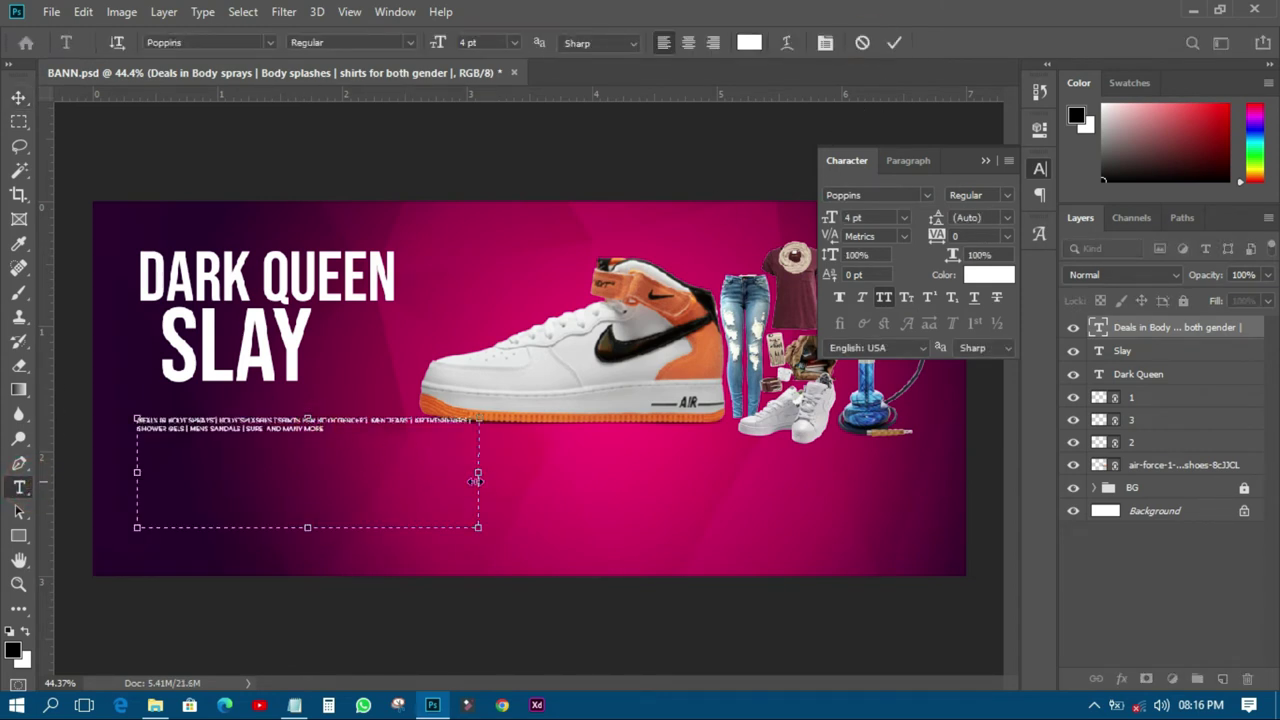
left_click_drag(478, 475, 394, 472)
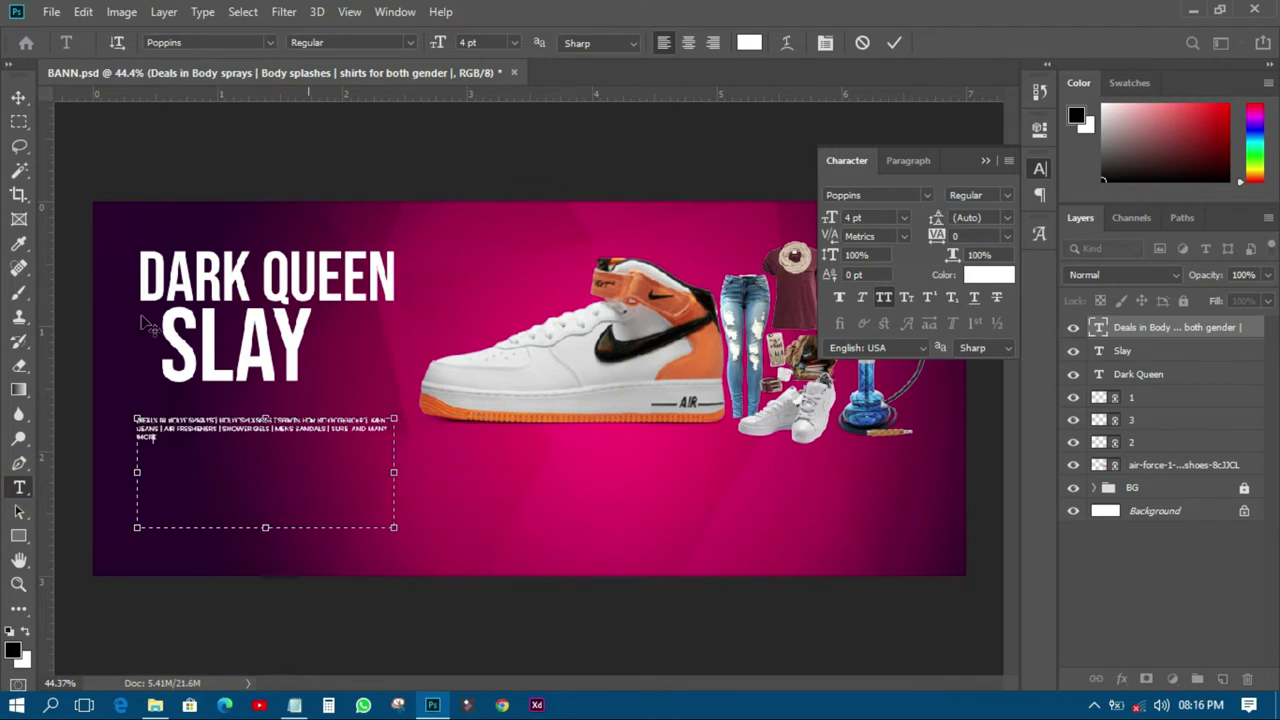
- Set the deals paragraph's text size to 6 pt
left_click(19, 98)
left_click(904, 217)
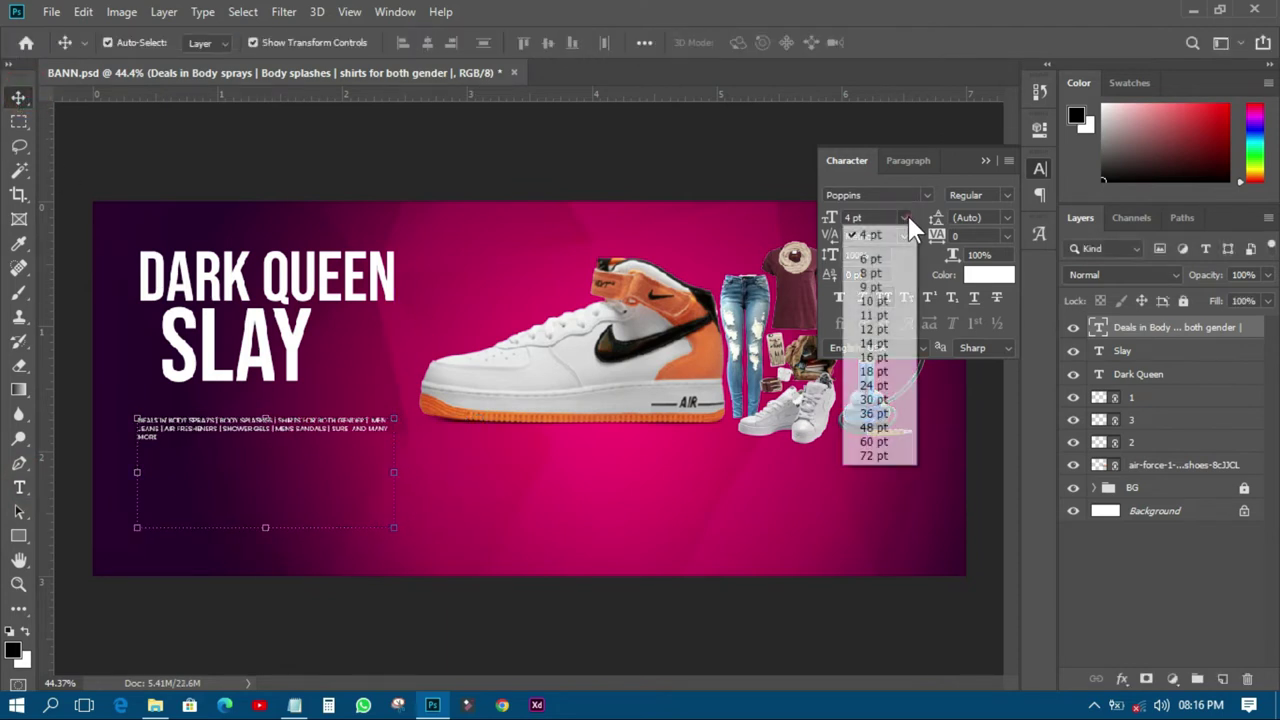
left_click(871, 257)
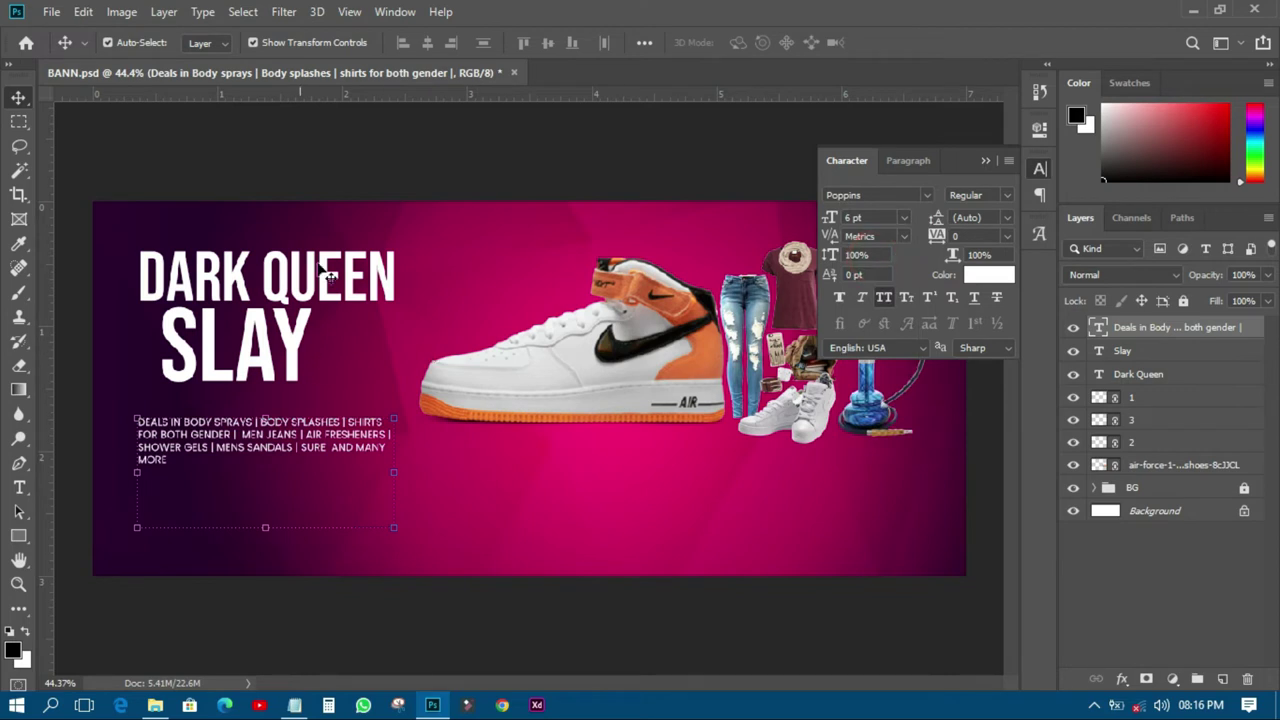
left_click(314, 152)
- Place a vertical guide at the left edge of DARK QUEEN and align SLAY to it
left_click(264, 450)
left_click(200, 288)
left_click_drag(46, 340, 133, 350)
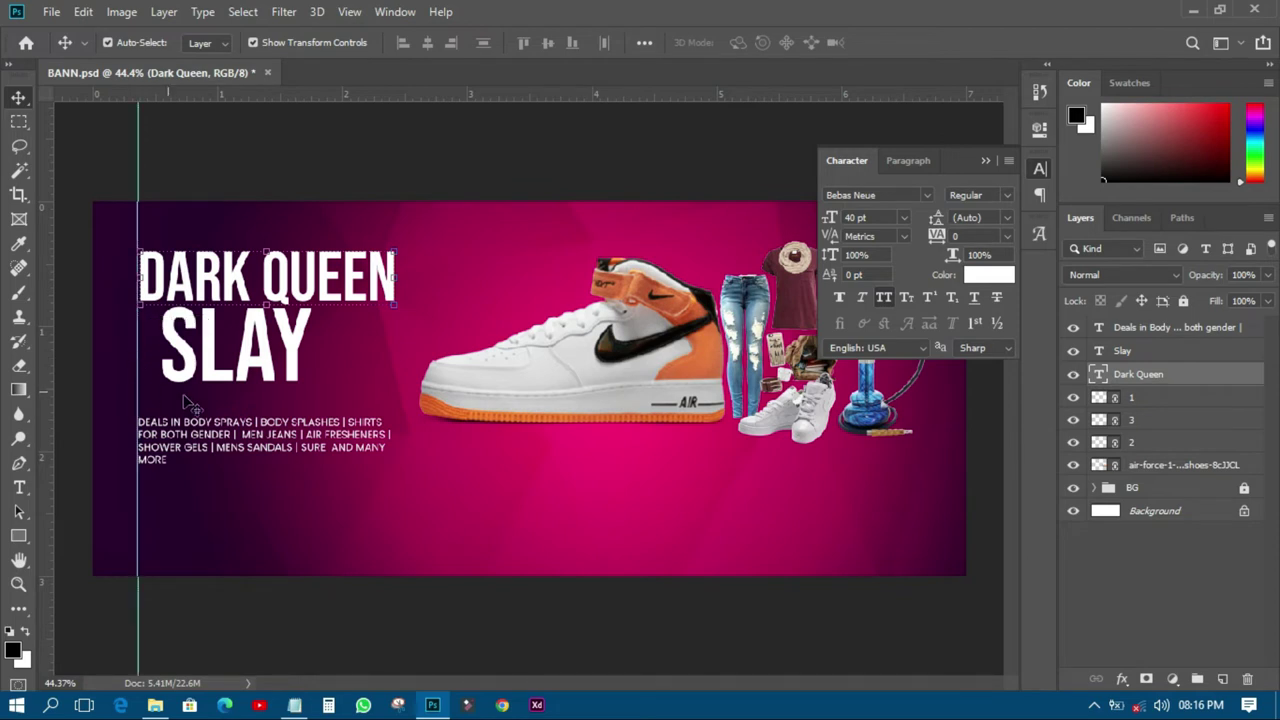
left_click_drag(214, 368, 209, 366)
left_click(270, 172)
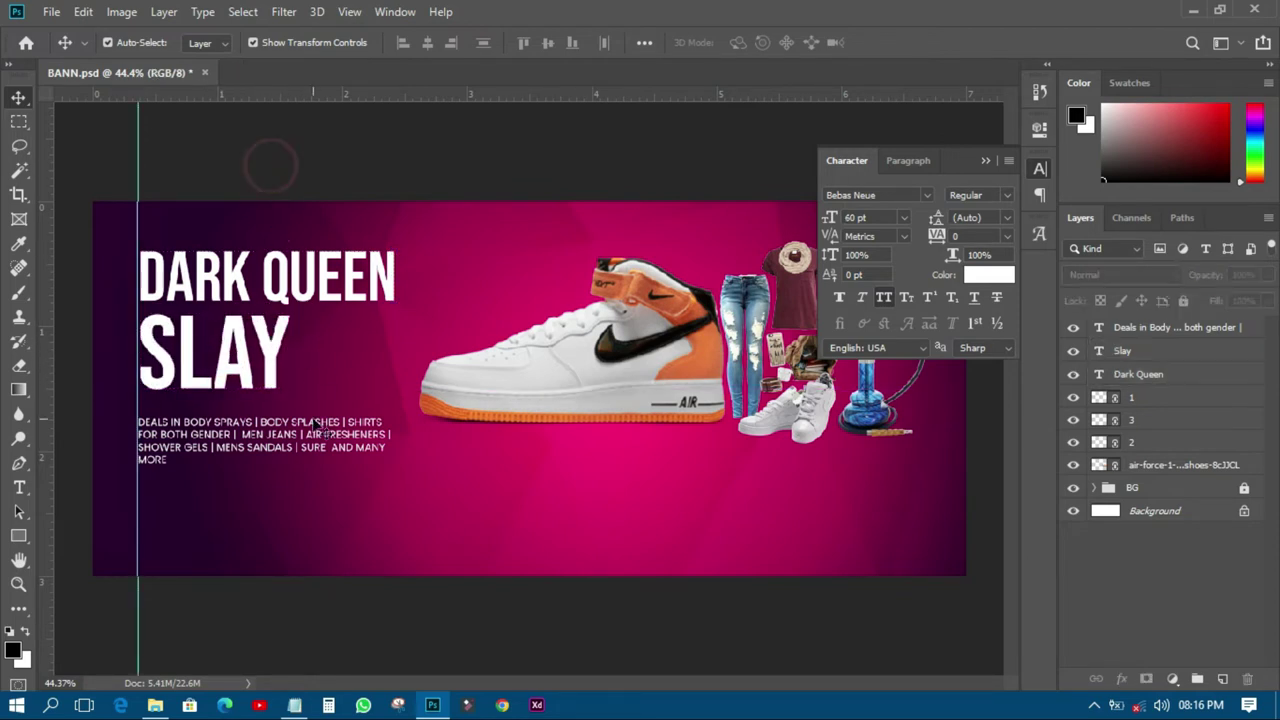
- Copy the two-line location text starting with "loc:" from the infor text file and return to Photoshop
left_click(155, 705)
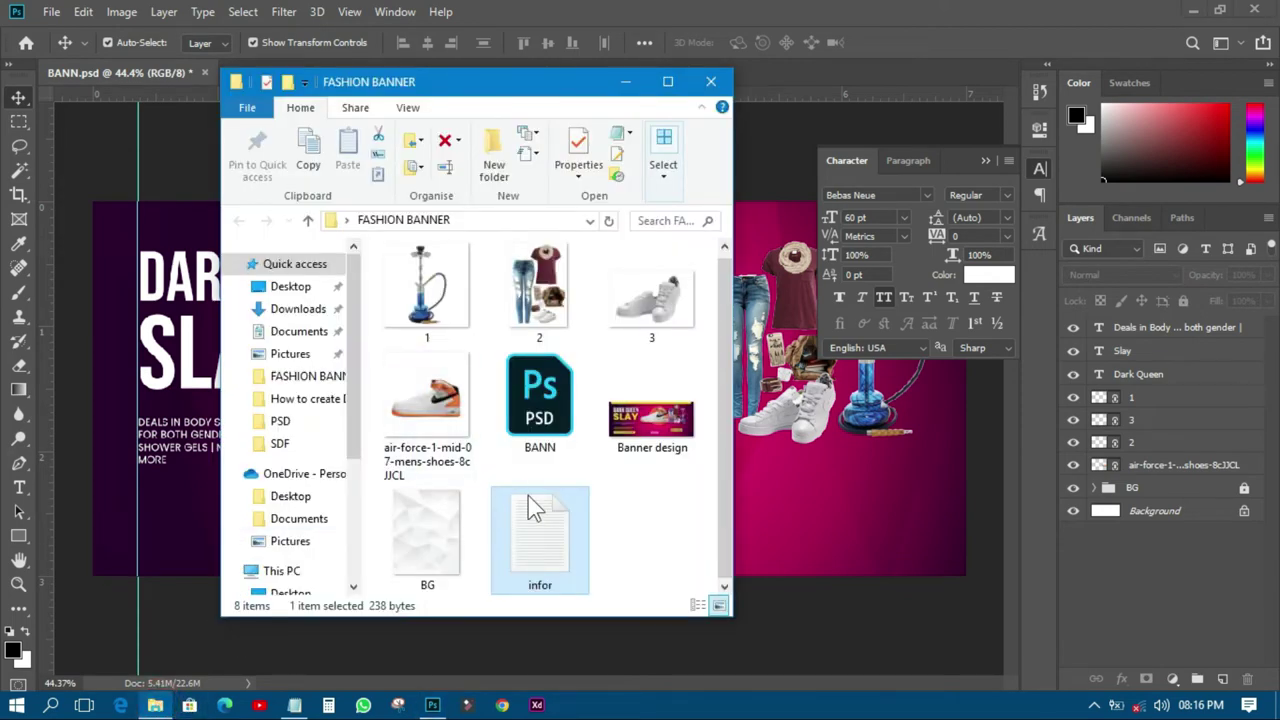
left_click(294, 705)
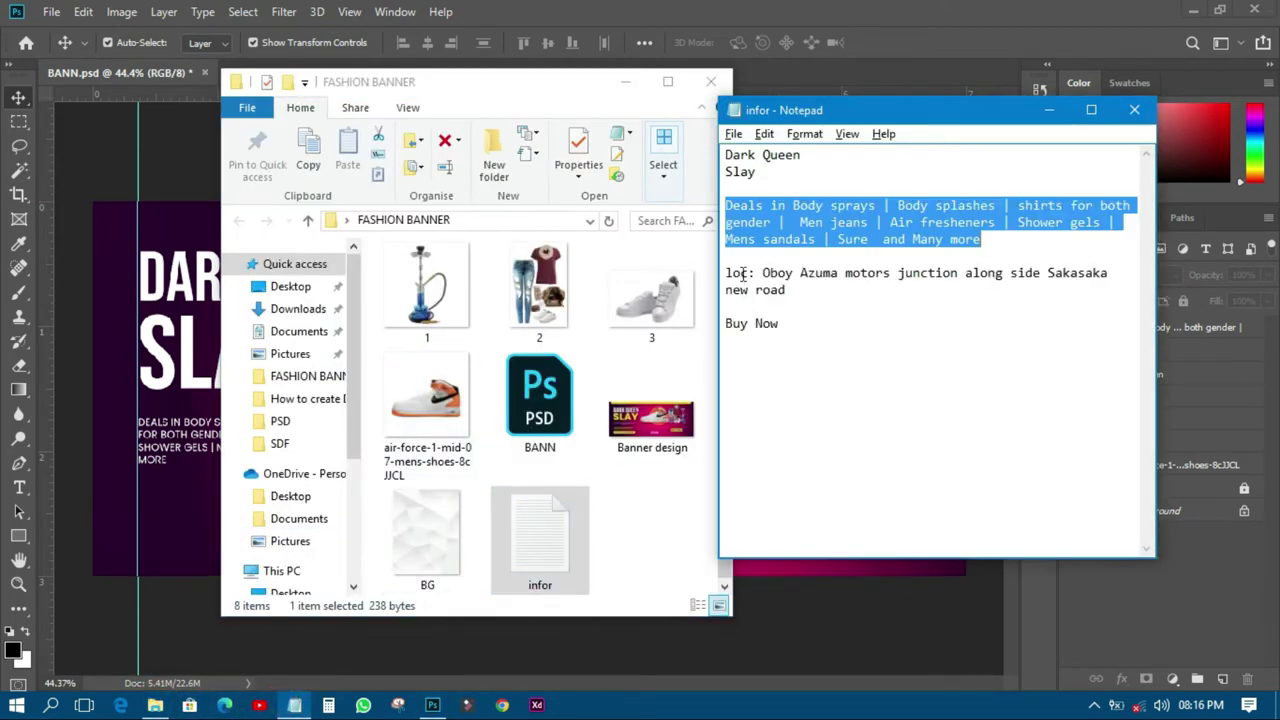
left_click_drag(727, 273, 787, 290)
right_click(780, 263)
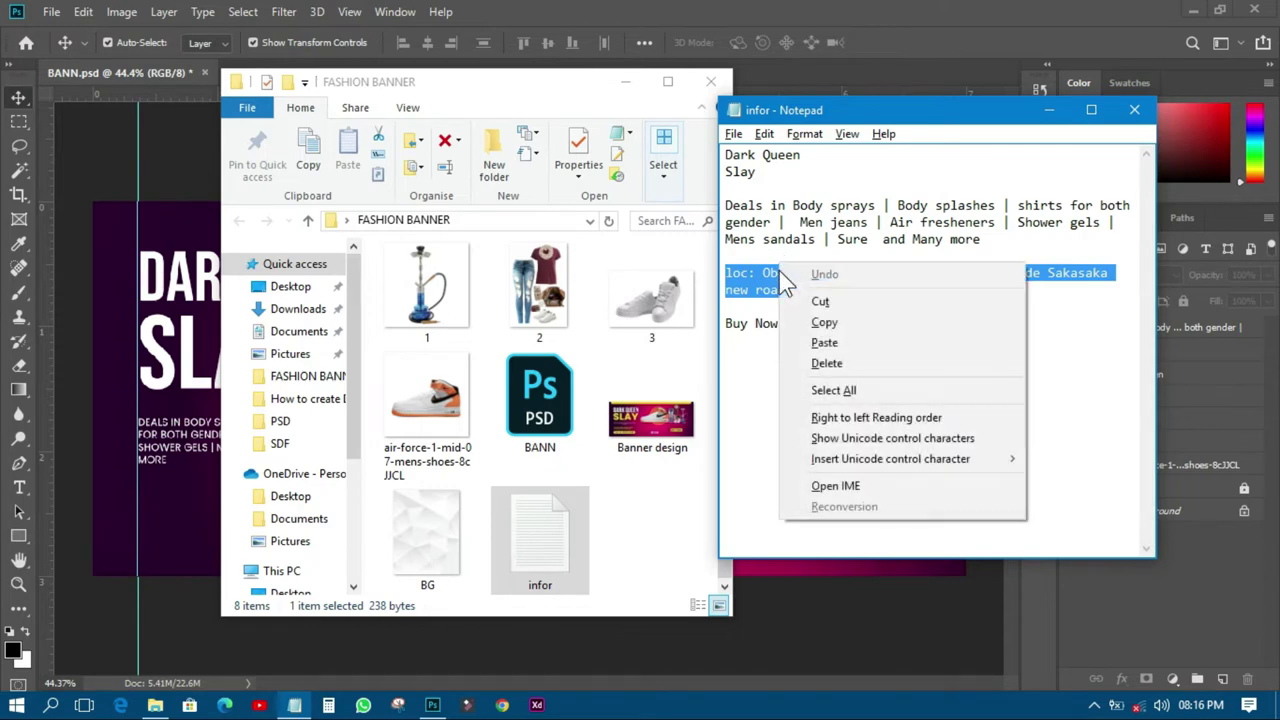
left_click(826, 322)
left_click(106, 149)
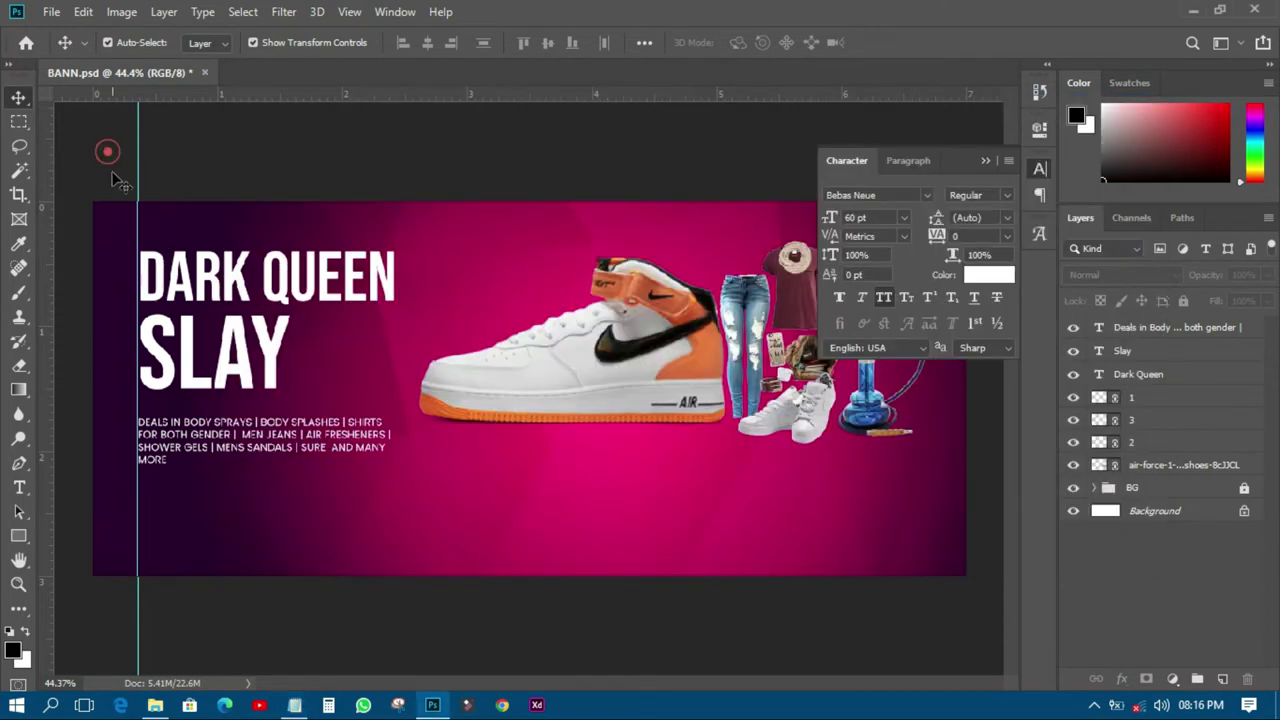
- Add the copied location text as a new text layer below the deals paragraph
left_click(20, 489)
left_click(143, 495)
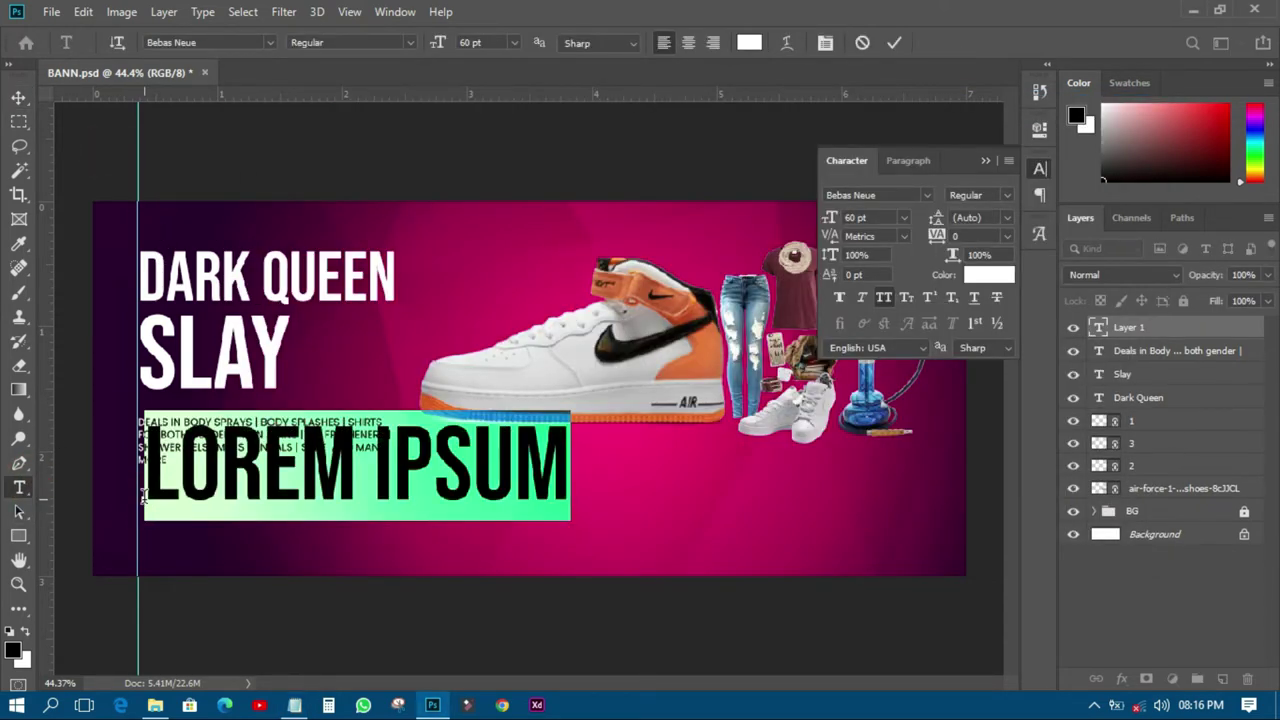
key("ctrl+v")
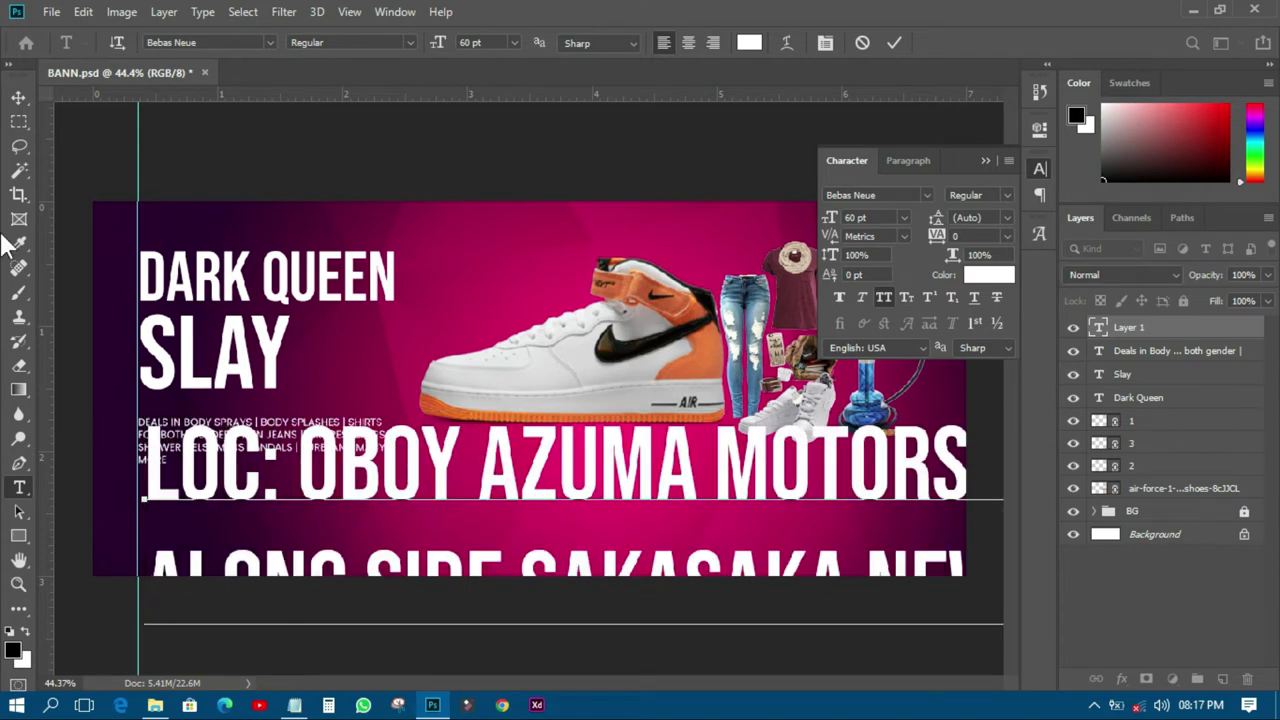
left_click(12, 97)
- Set the location text to 12 pt and align it with the vertical guide below the deals paragraph
left_click(905, 215)
left_click(874, 301)
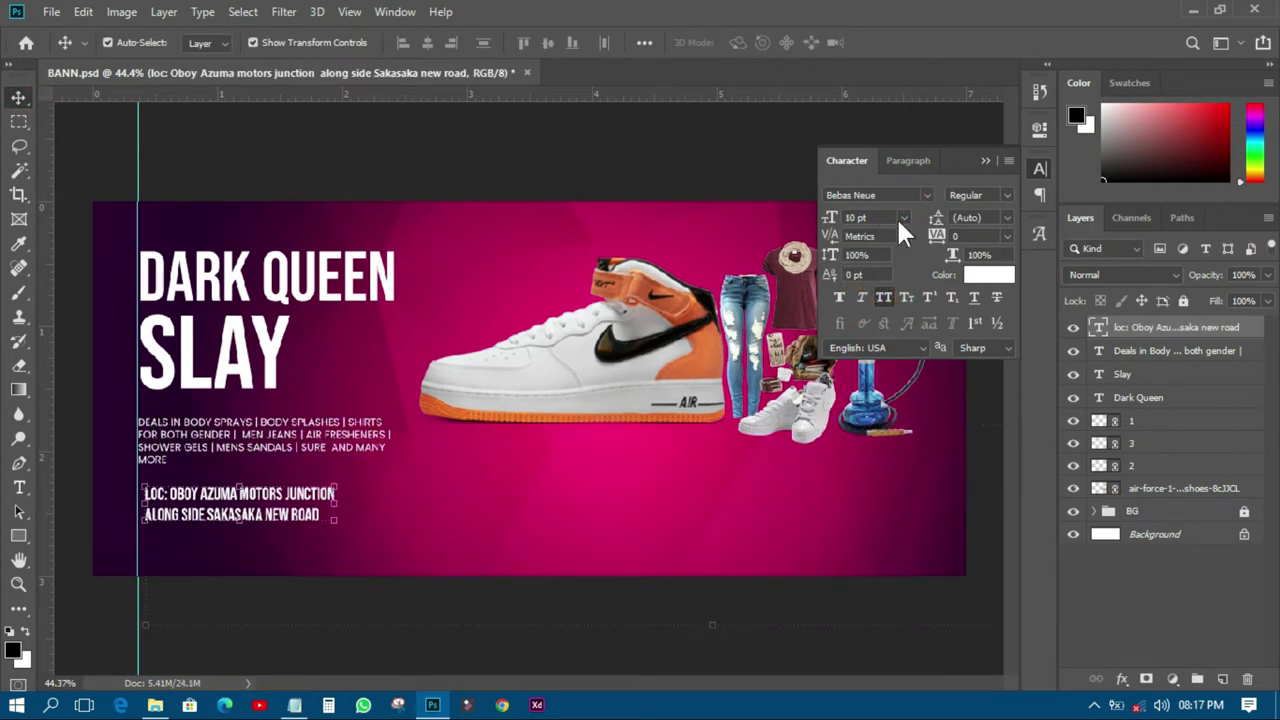
left_click(900, 217)
left_click(879, 328)
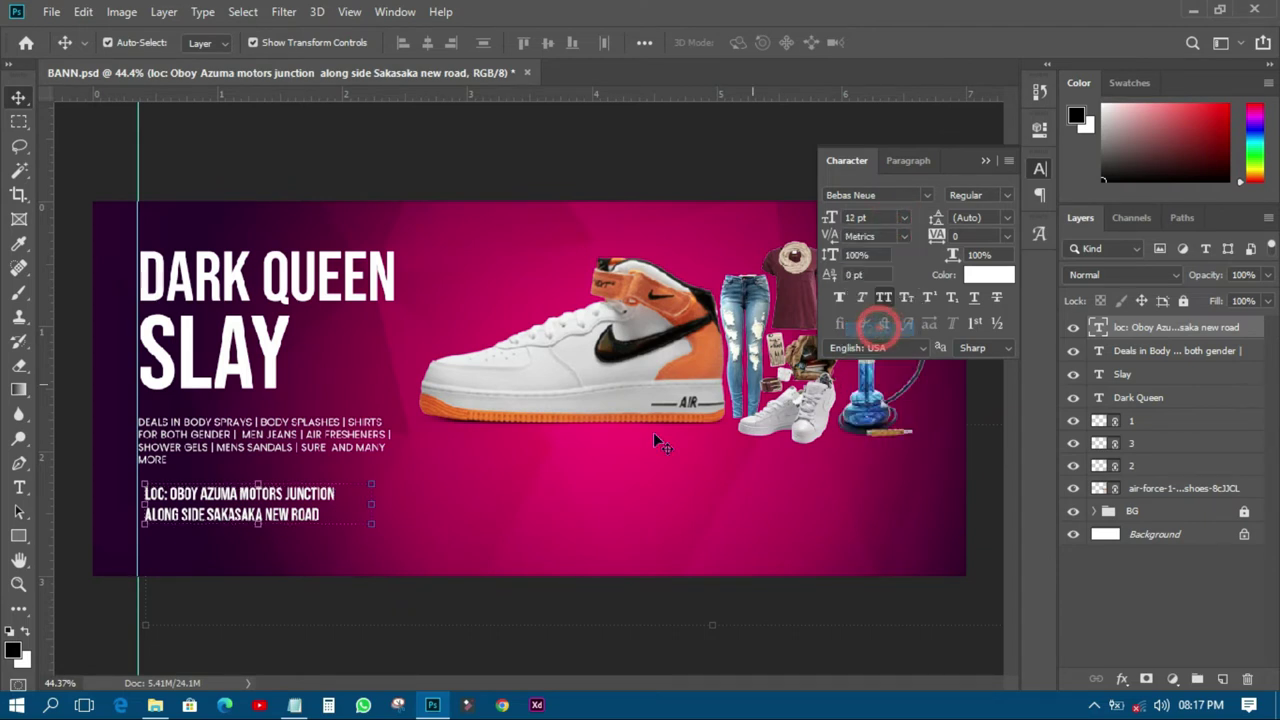
left_click_drag(321, 495, 312, 490)
left_click(267, 615)
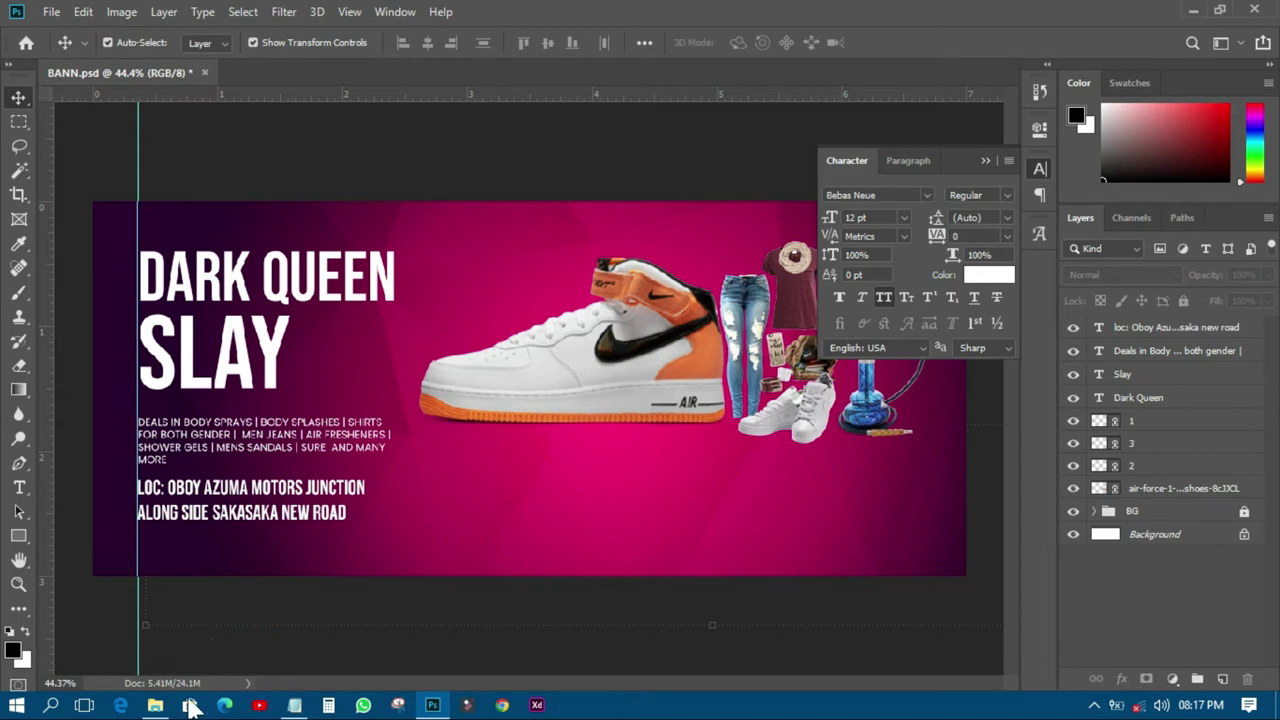
- Close the FASHION BANNER folder window, copy "Buy Now" from the infor text file and return to Photoshop
left_click(156, 705)
left_click(294, 705)
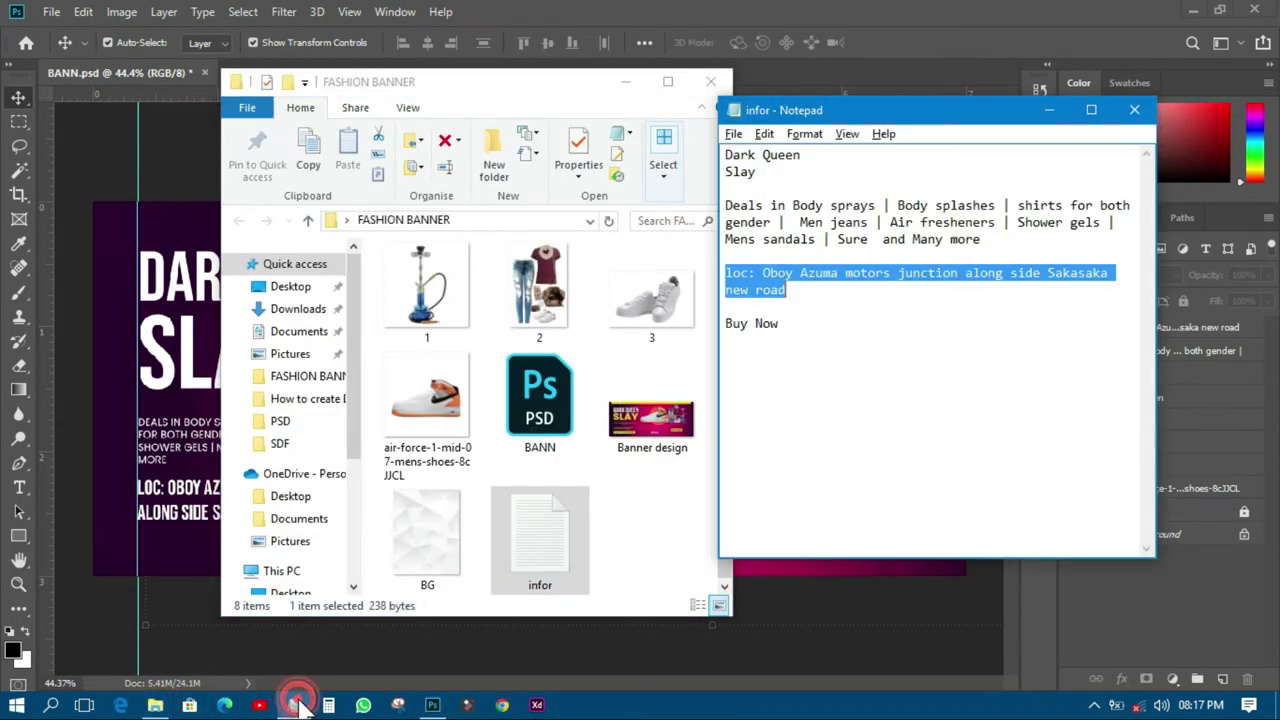
left_click(710, 81)
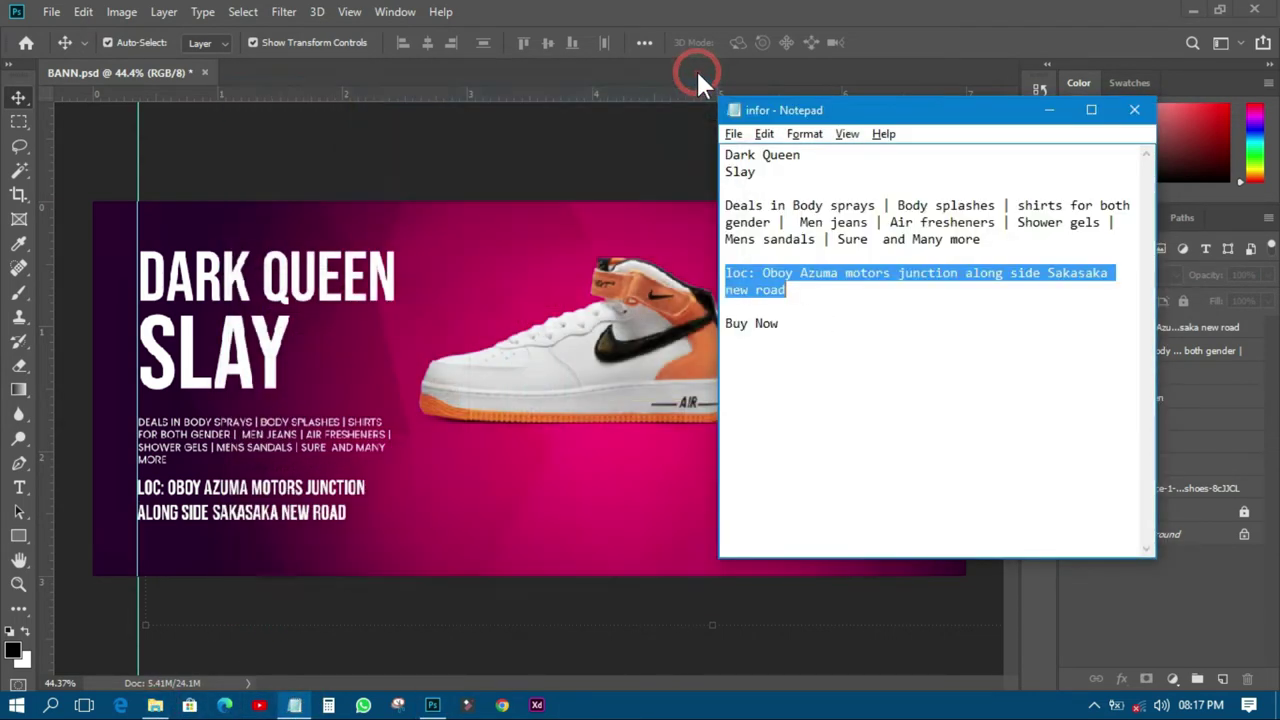
triple_click(790, 326)
right_click(745, 324)
left_click(790, 384)
left_click(566, 180)
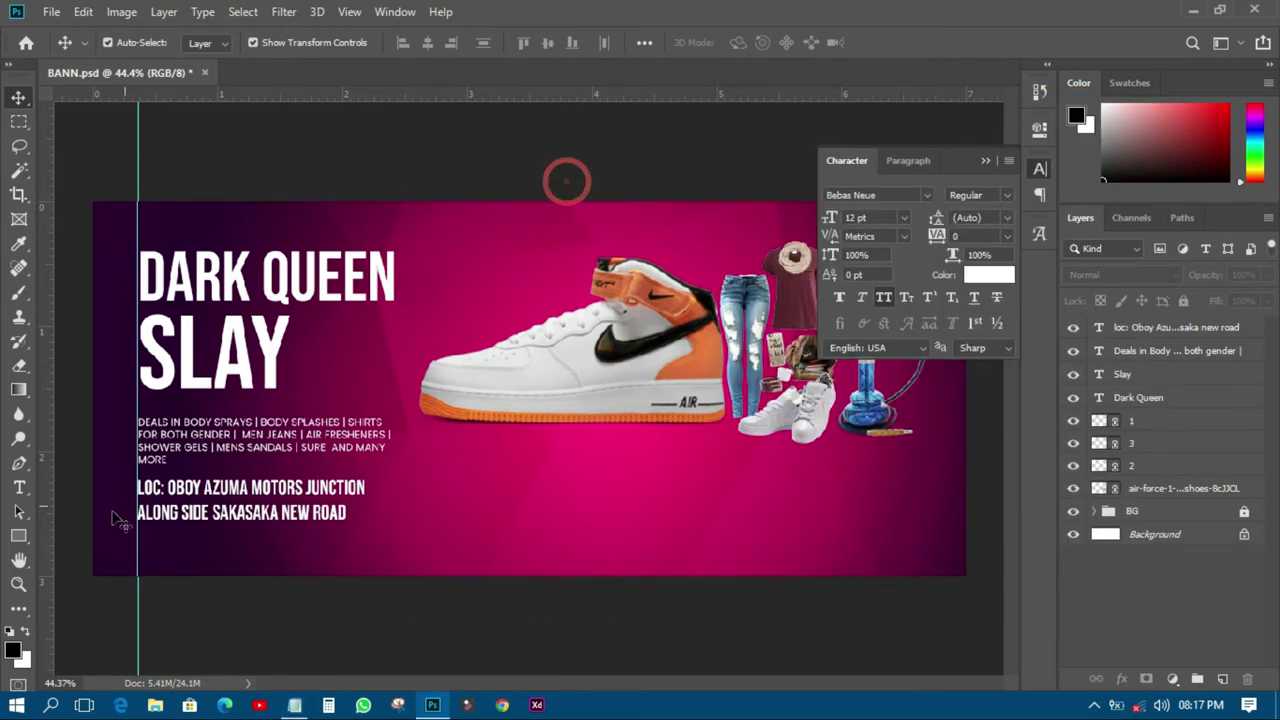
- Draw a rectangle about 224 × 59 px below the jeans and white sneakers
left_click(19, 535)
left_click_drag(720, 487, 811, 510)
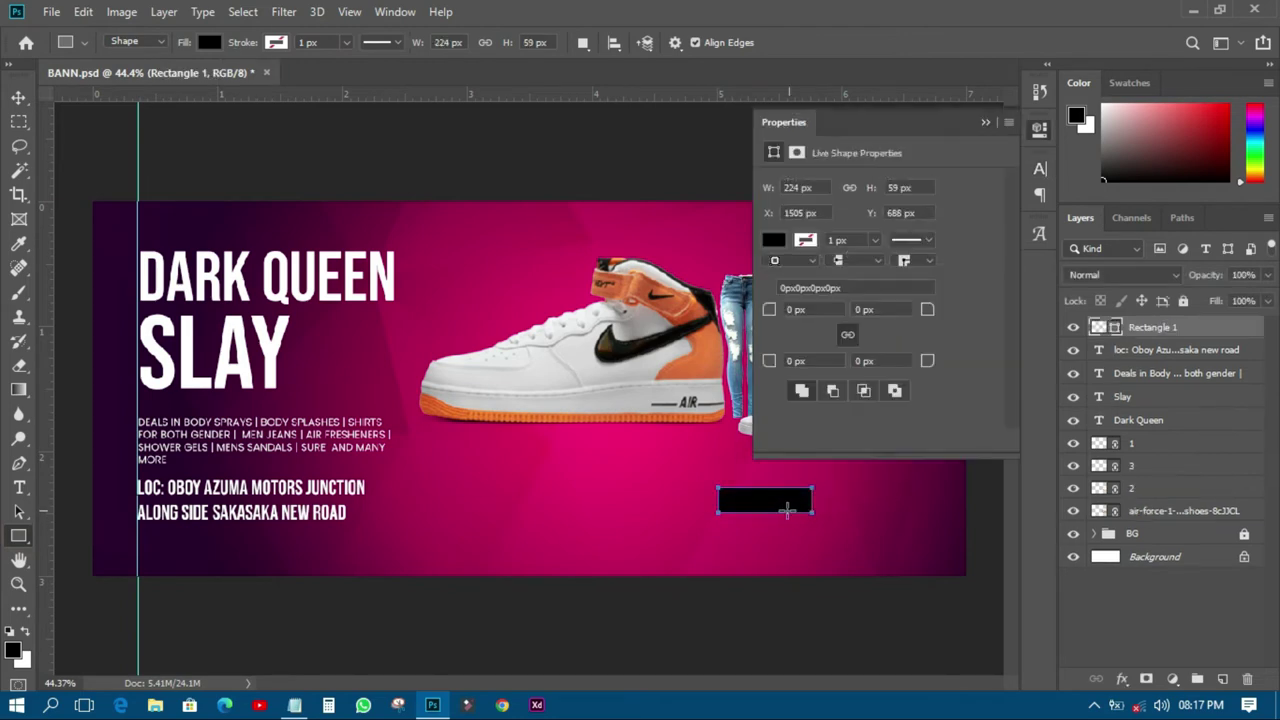
- Fill the black rectangle below the jeans and white sneakers with golden yellow
double_click(1110, 330)
left_click(806, 440)
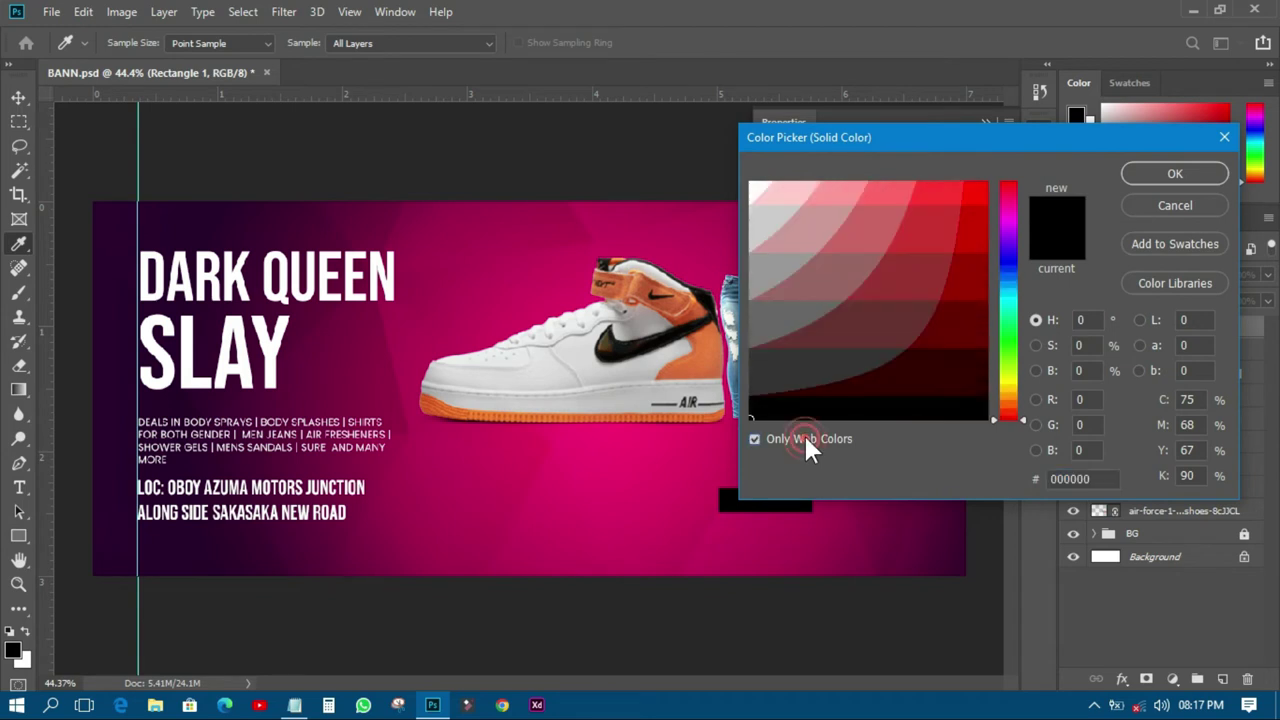
left_click(1036, 450)
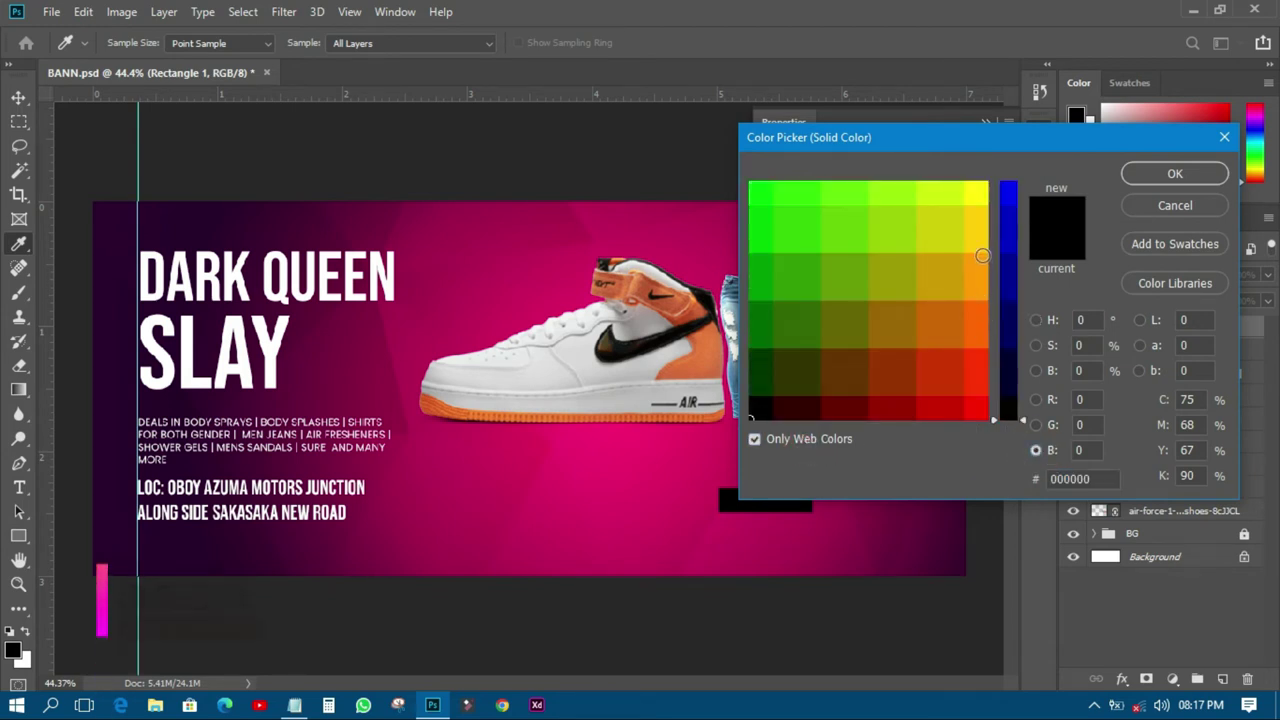
left_click(980, 242)
left_click(1150, 172)
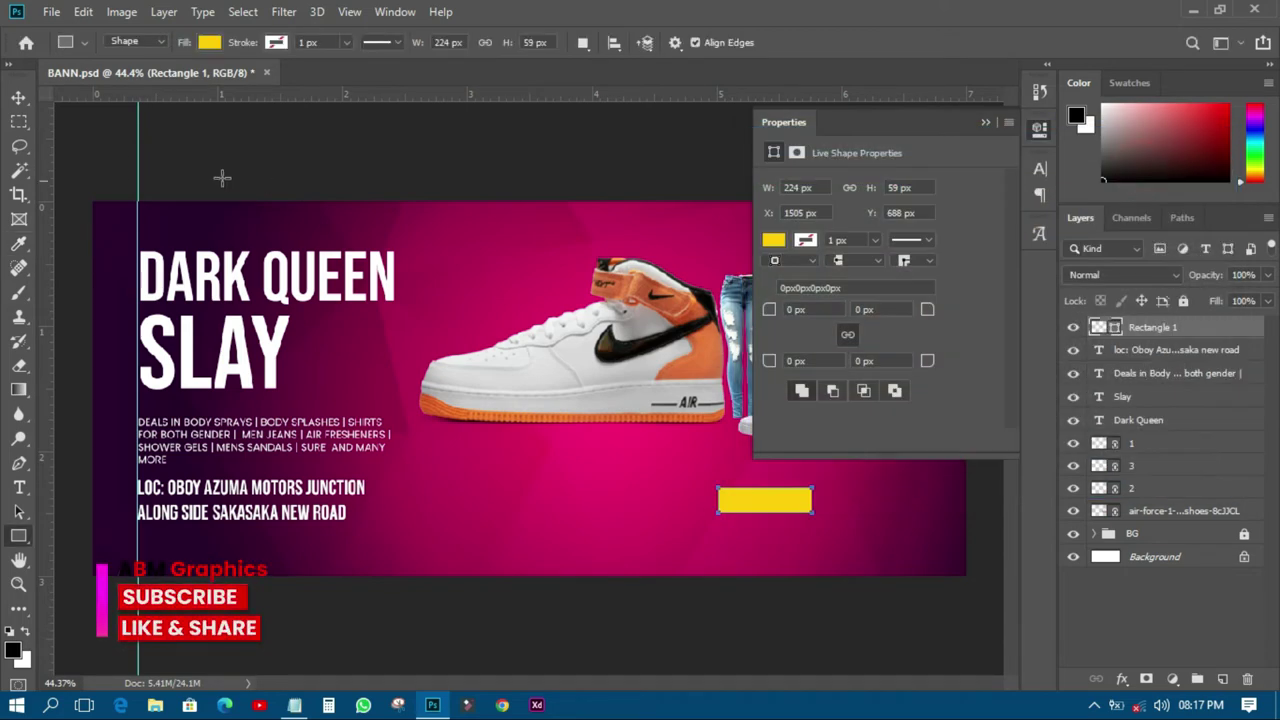
- Add a "Buy Now" text layer in Bebas Neue and place it on the yellow rectangle
left_click(20, 486)
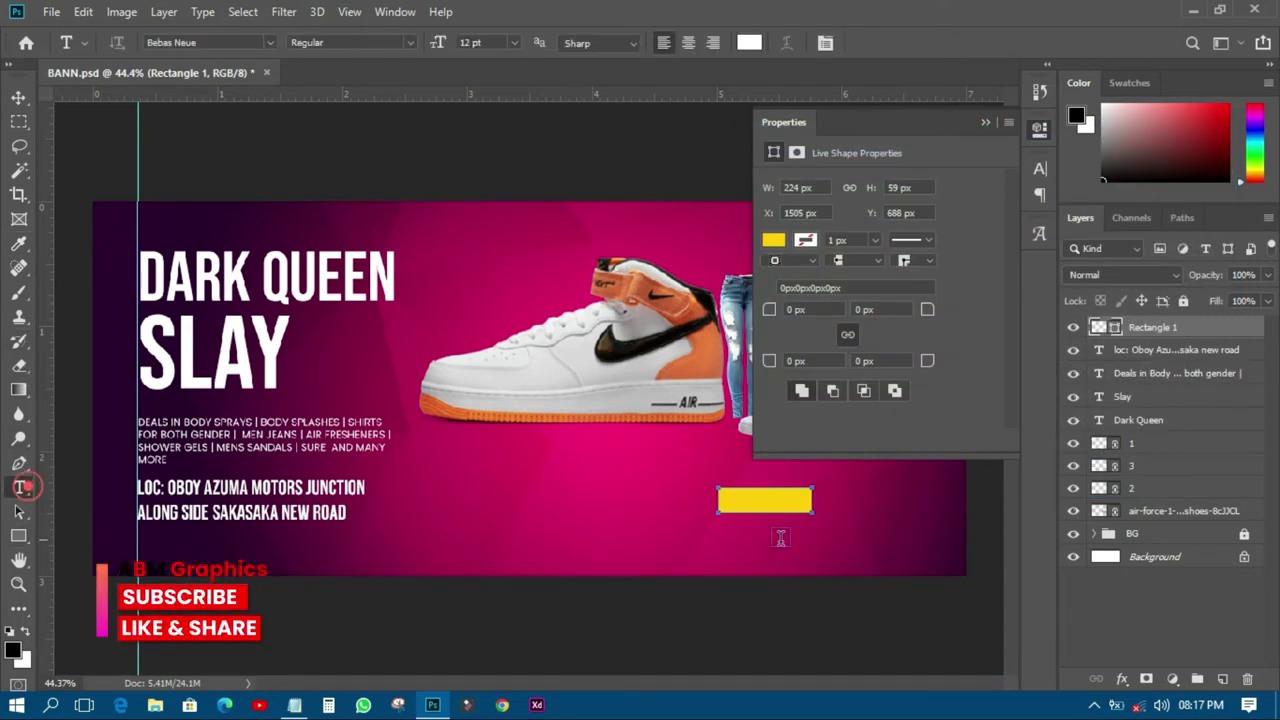
left_click(709, 547)
type("BUY NOW")
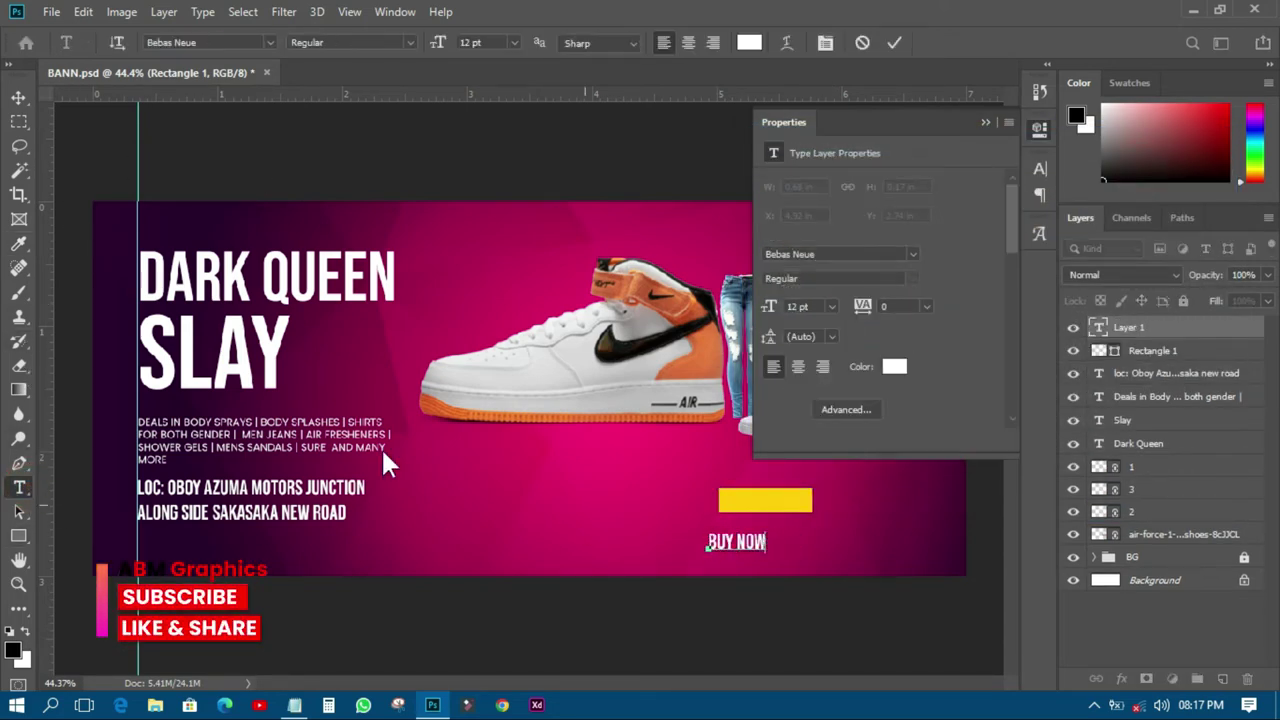
left_click(14, 98)
left_click_drag(750, 546, 778, 505)
- Change the Buy Now text colour to black and collapse the layer's properties
left_click(893, 366)
left_click(848, 357)
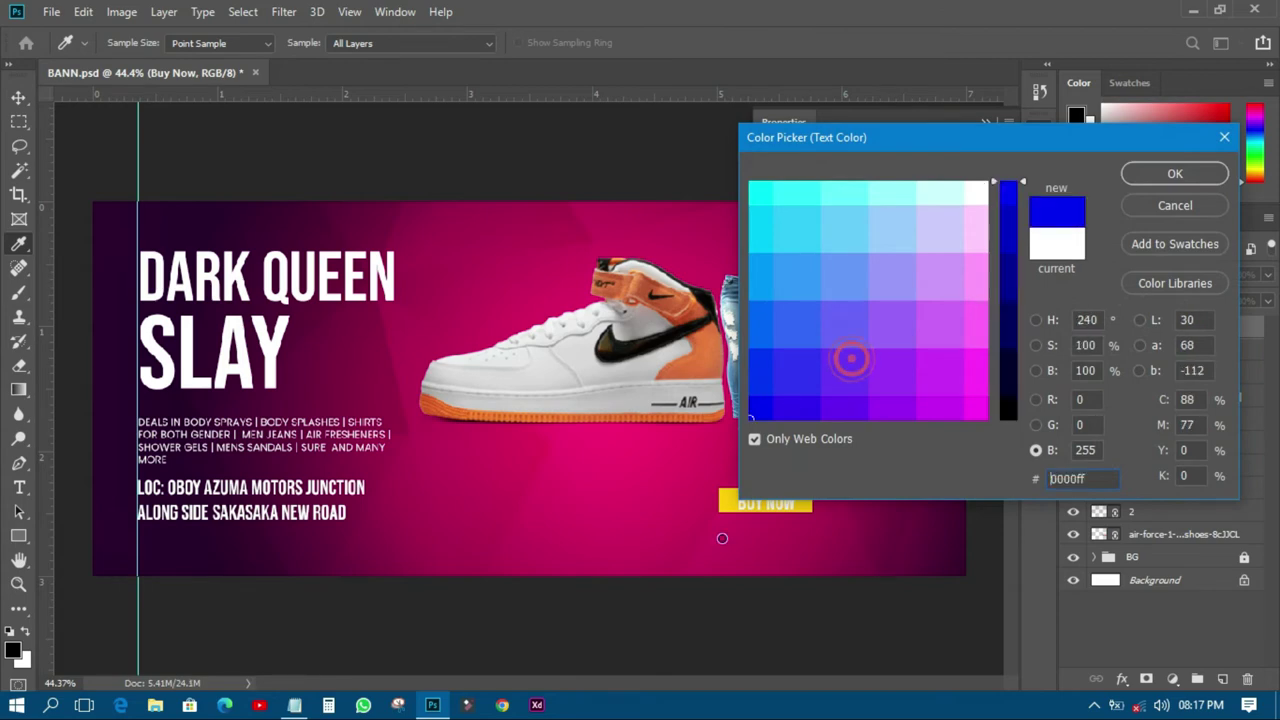
left_click(1007, 398)
left_click(1141, 174)
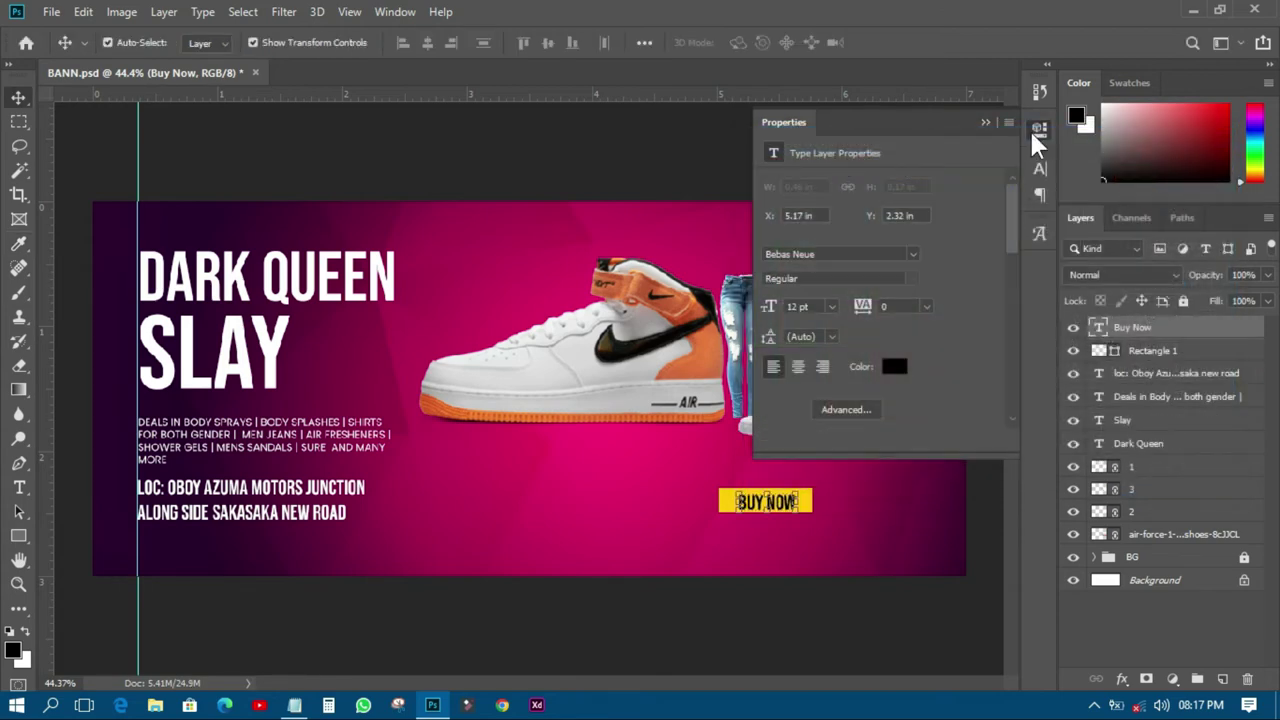
left_click(1027, 127)
- Set the Buy Now text to 14 pt and centre it on the yellow rectangle
left_click(778, 502)
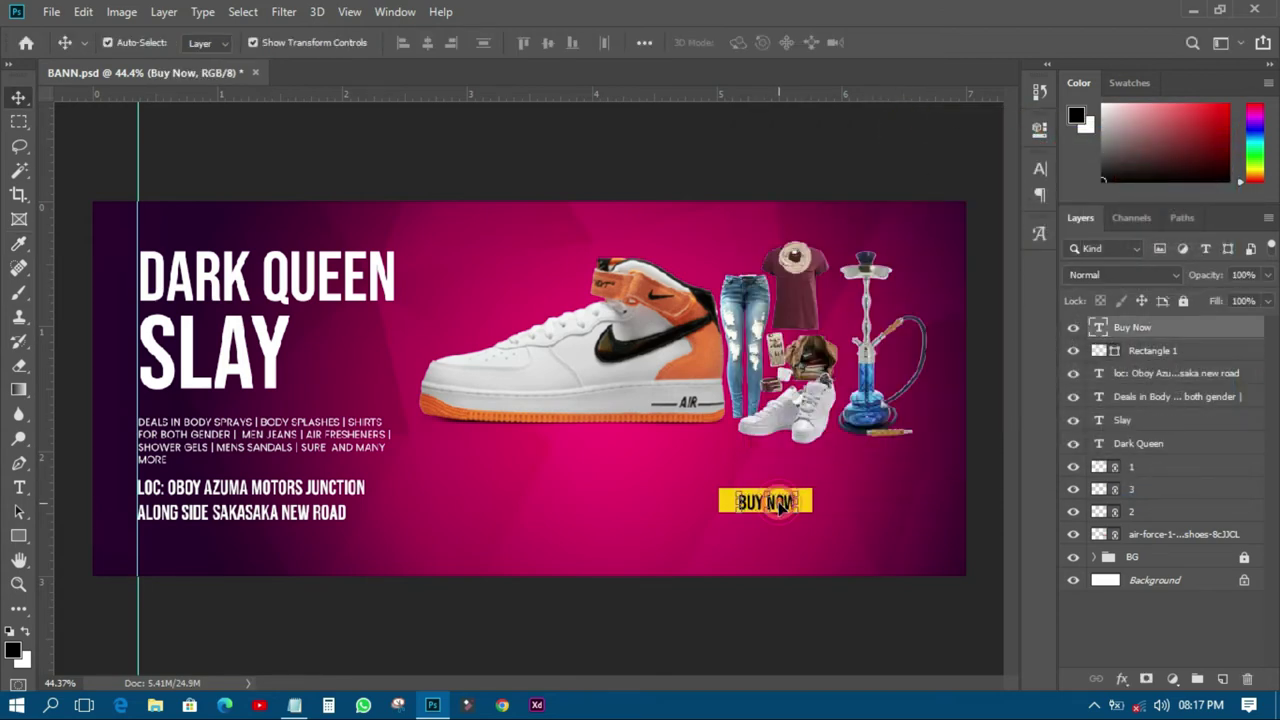
scroll(781, 511, "up", 3)
left_click(1040, 170)
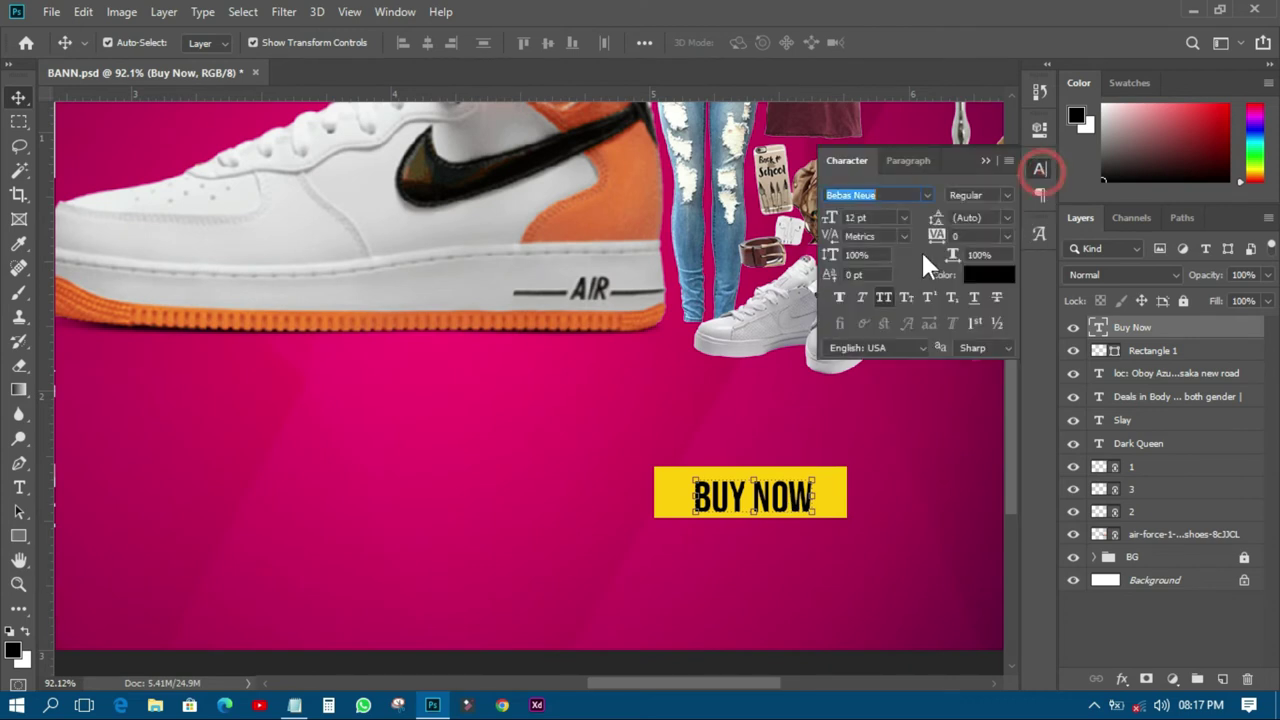
left_click(904, 217)
left_click(872, 357)
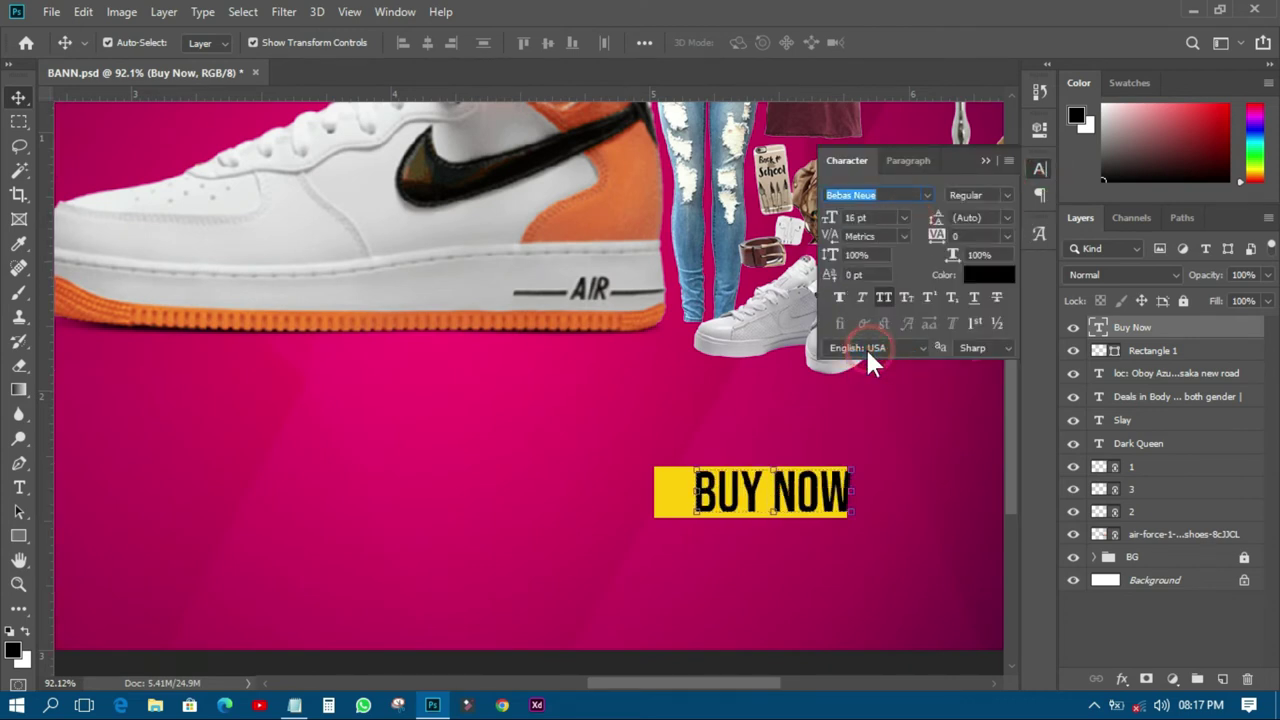
left_click_drag(816, 499, 809, 503)
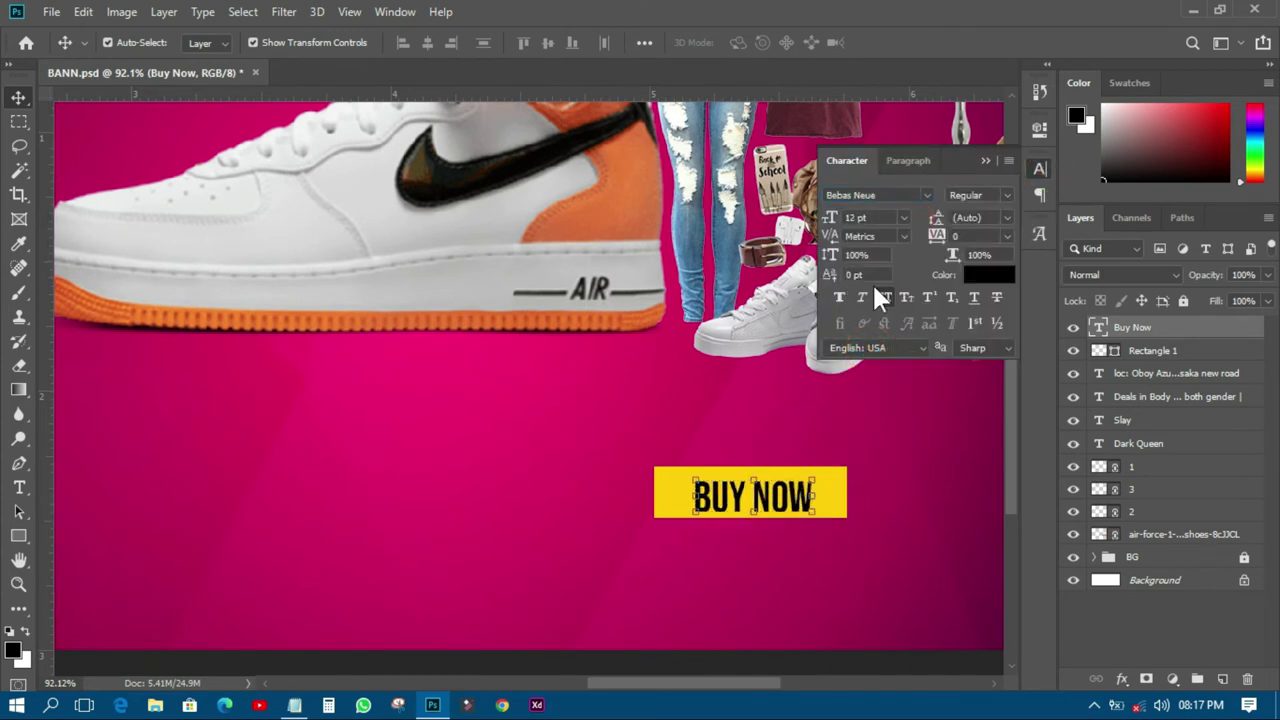
left_click(903, 217)
left_click(872, 346)
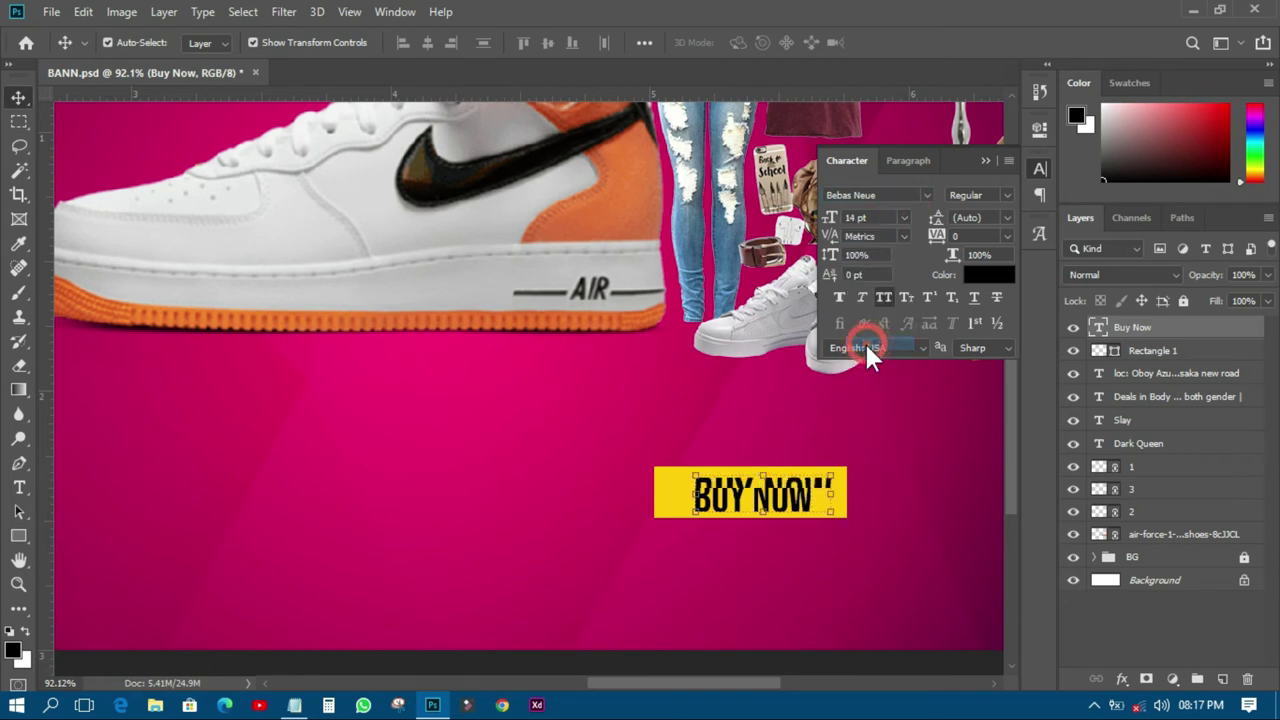
mouse_move(816, 493)
left_mouse_down()
mouse_move(789, 494)
mouse_move(840, 492)
mouse_move(829, 491)
left_mouse_up()
- Narrow the yellow rectangle from both sides to fit closely around the Buy Now text and save the document
left_click(840, 492)
left_click_drag(653, 491, 674, 491)
left_click(898, 45)
key("ctrl+0")
left_click(695, 621)
left_click(1039, 168)
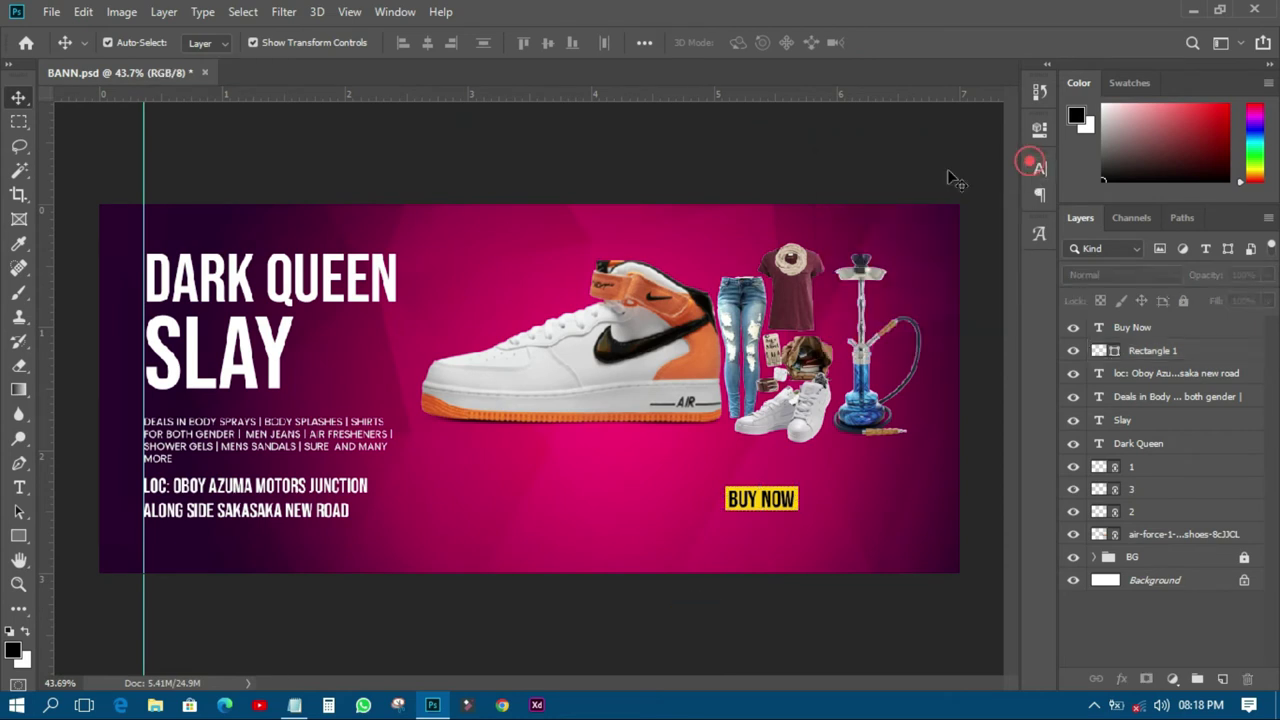
key("ctrl+s")
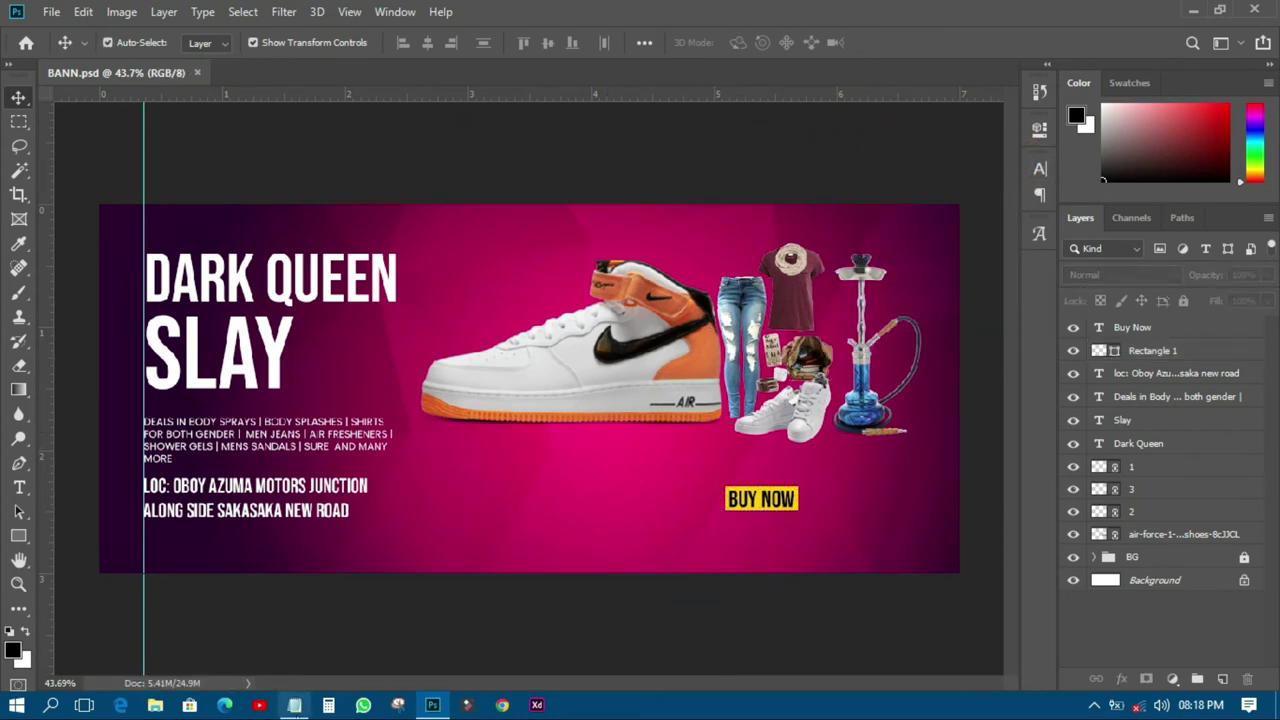
- Check the infor text file, return to Photoshop and add a "Call us:" text layer with the phone number below the location text
left_click(294, 705)
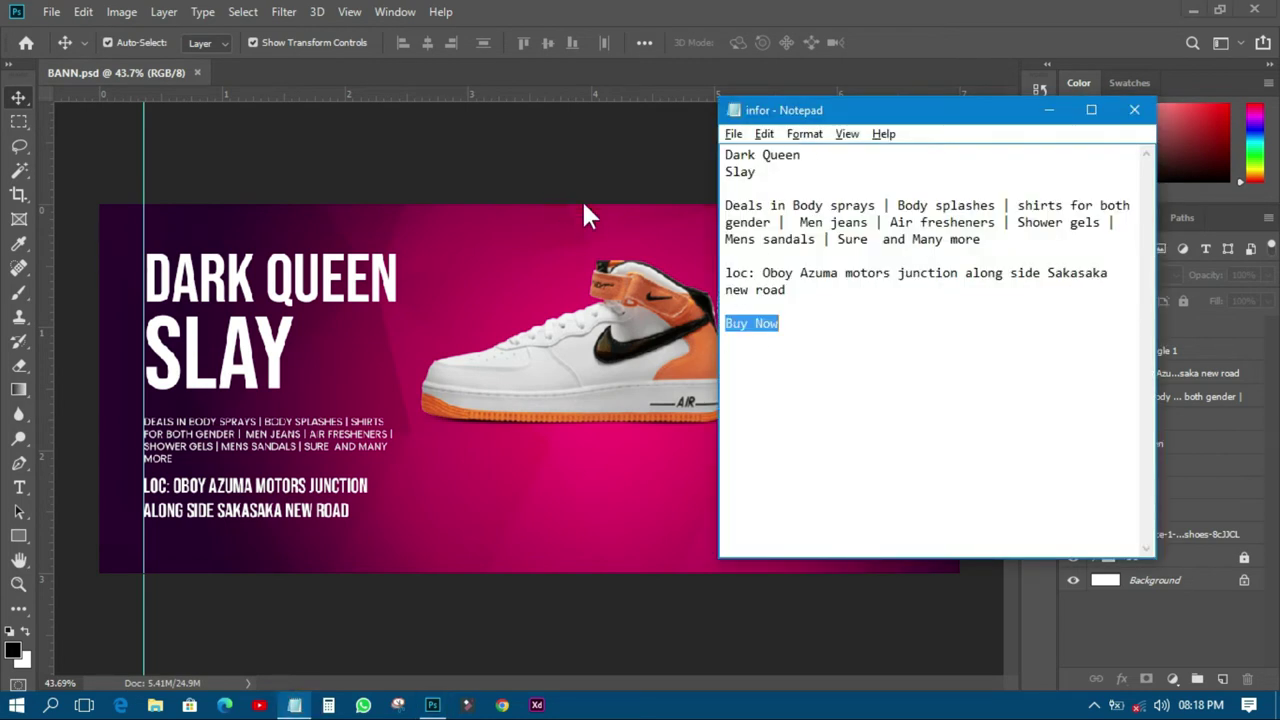
left_click(612, 165)
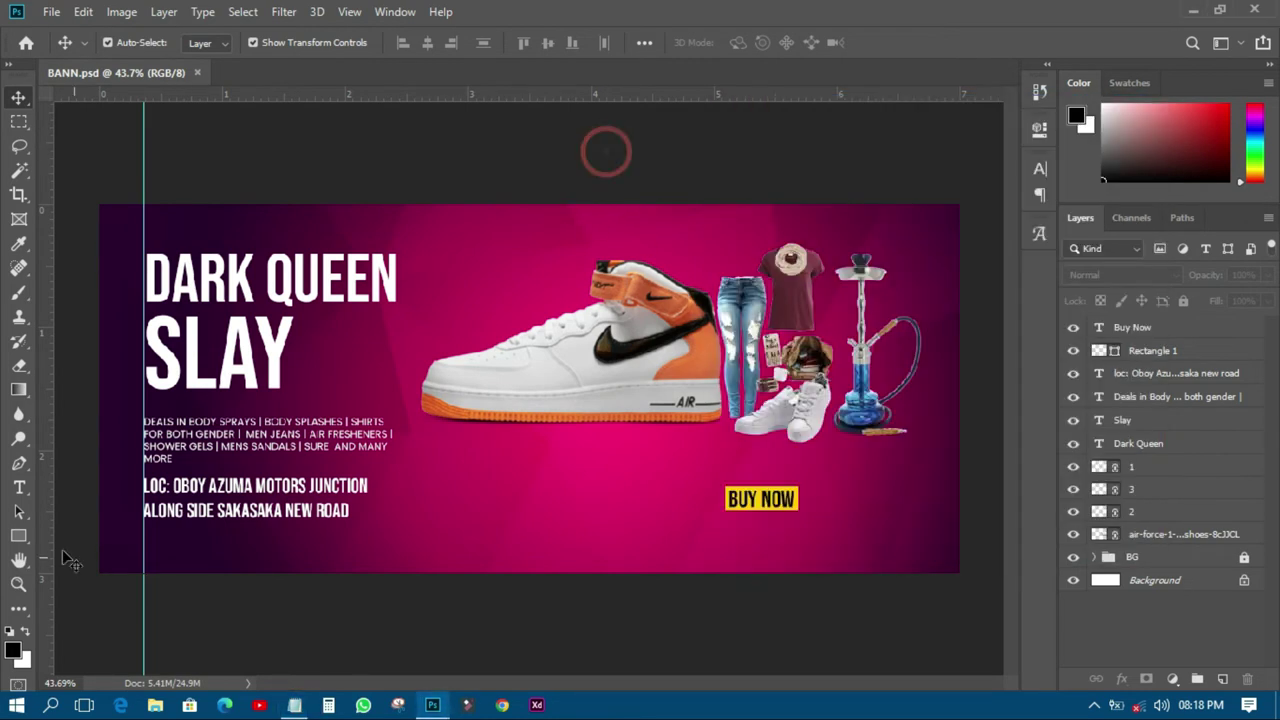
left_click(19, 489)
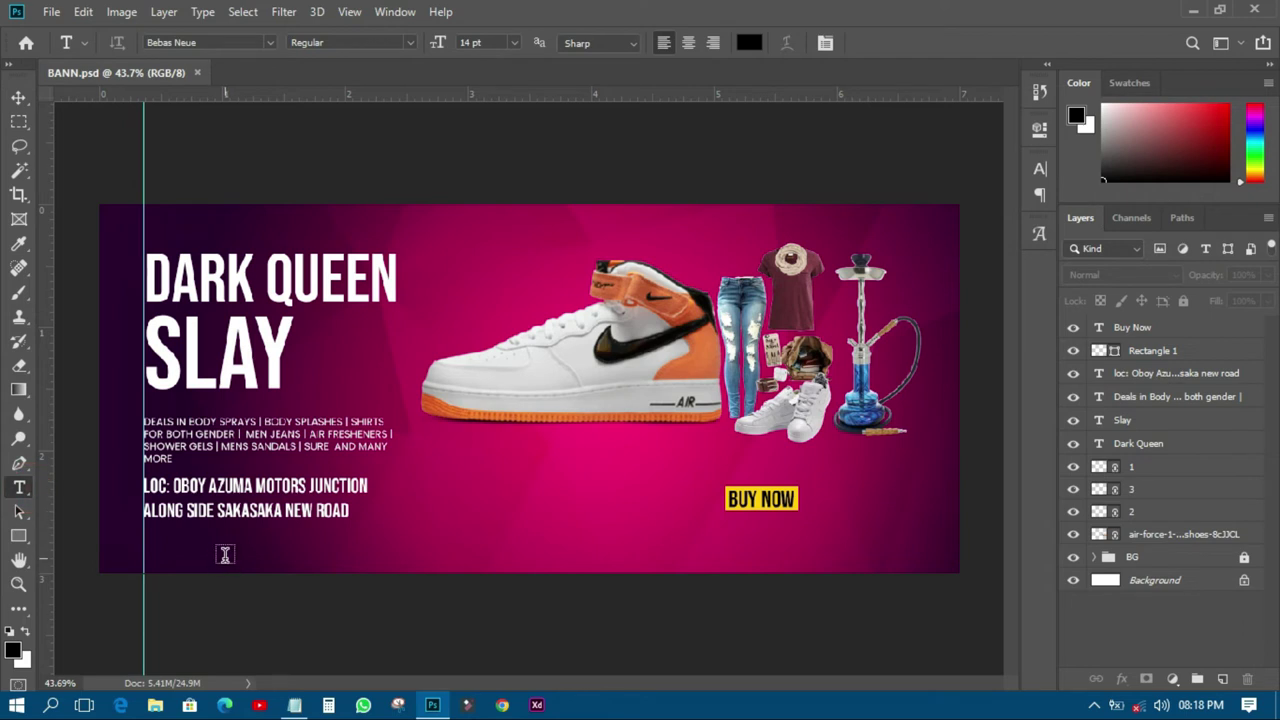
left_click(224, 552)
key("BackSpace")
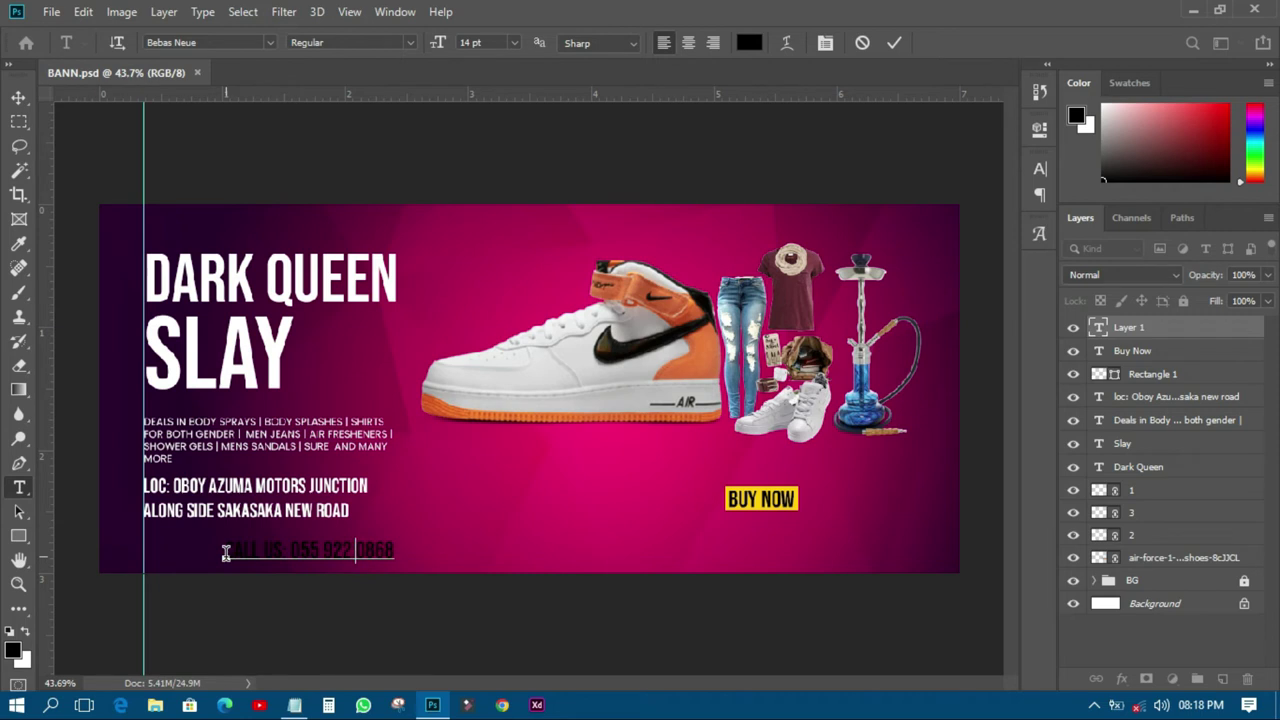
left_click(18, 97)
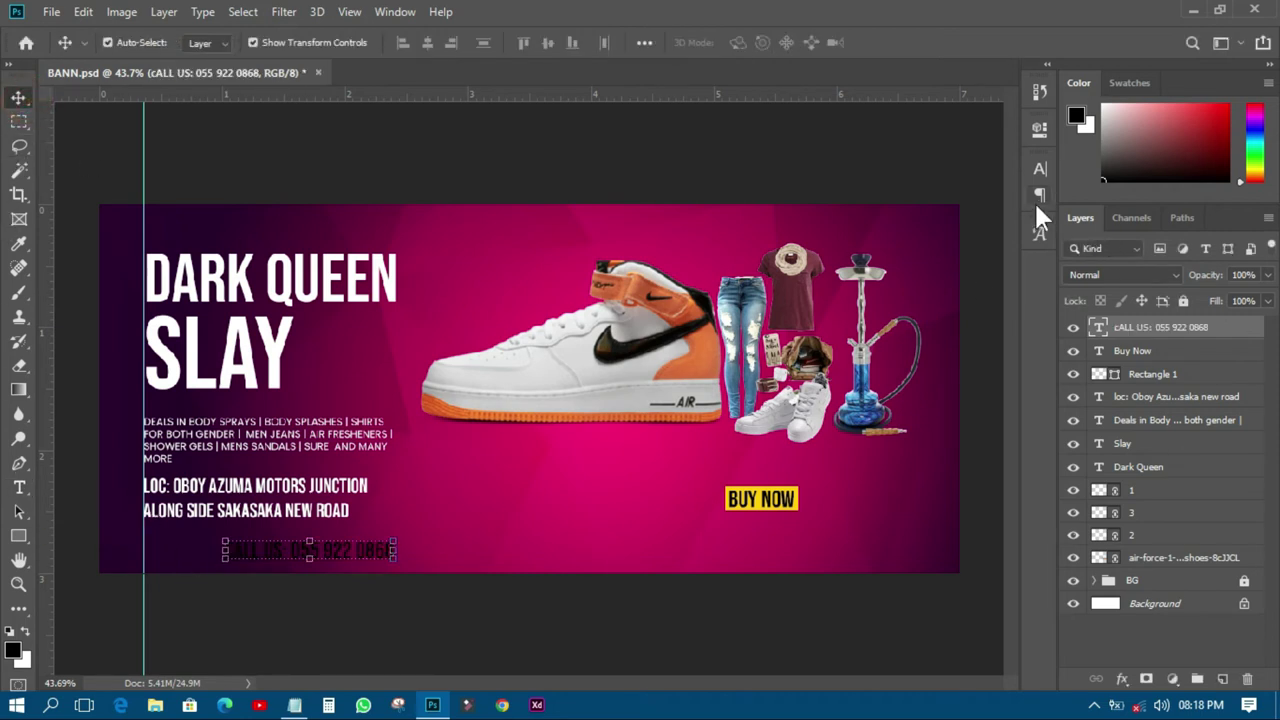
- Draw a rectangle about 539 × 51 px over the call text and fill it with yellow #ffcc00
left_click(24, 536)
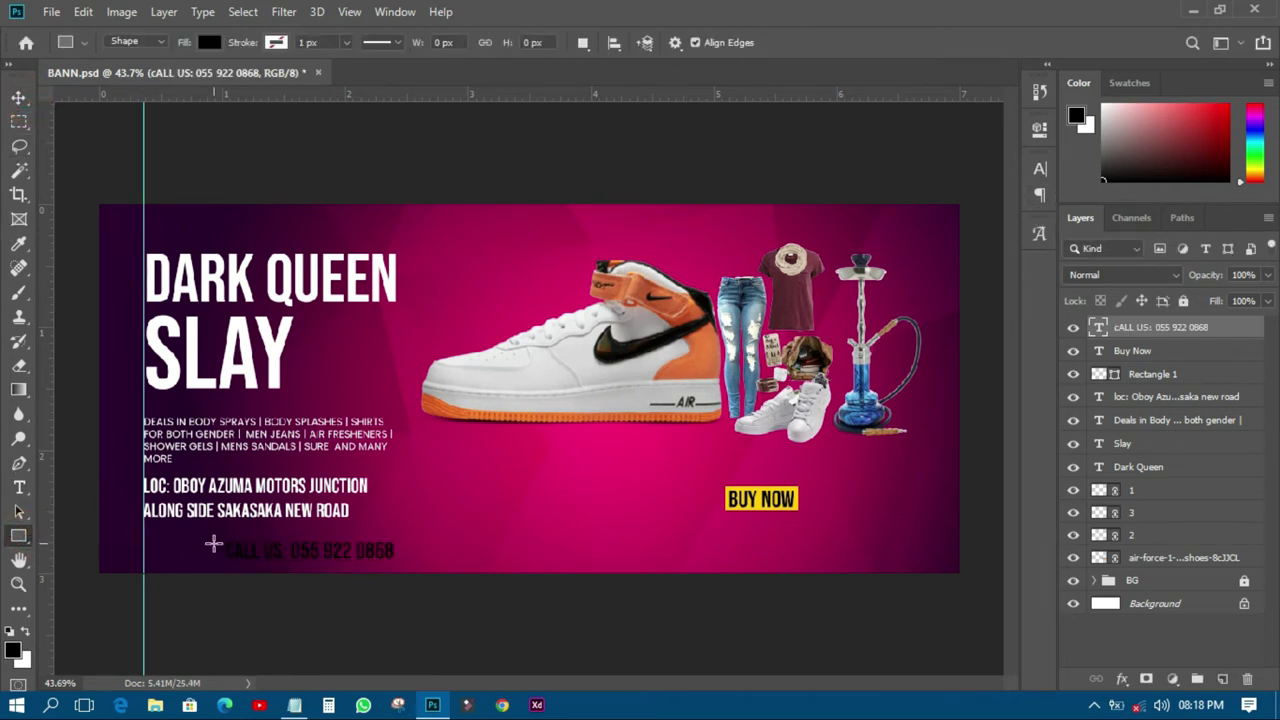
left_click_drag(199, 540, 420, 560)
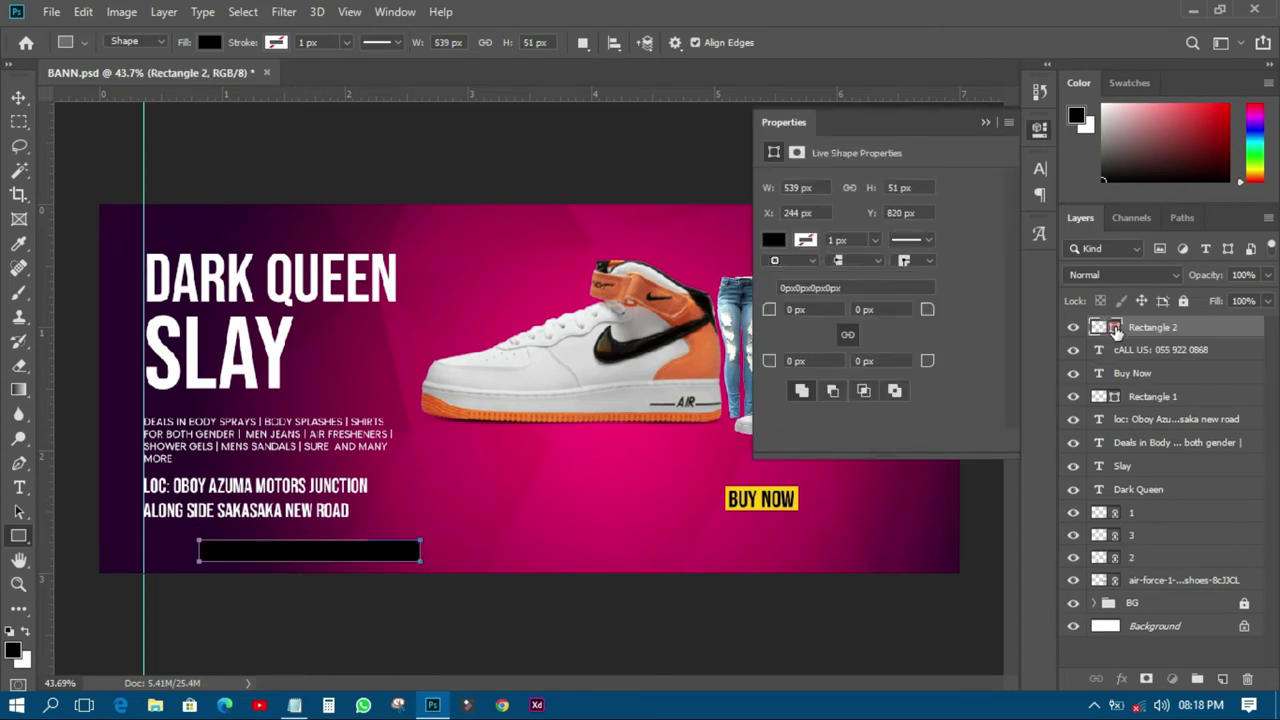
double_click(1116, 332)
left_click(760, 498)
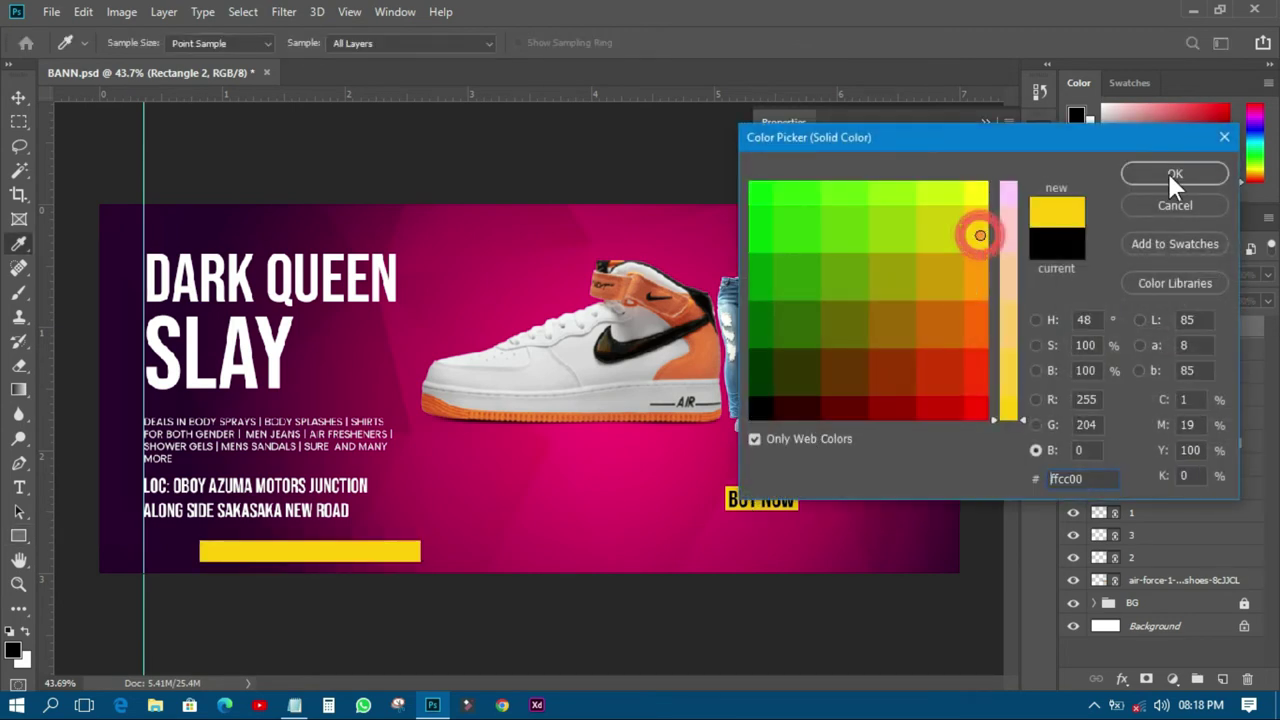
key("Return")
- Place the call text layer above the new yellow rectangle and shift the text down about 0.01 in
left_click(19, 97)
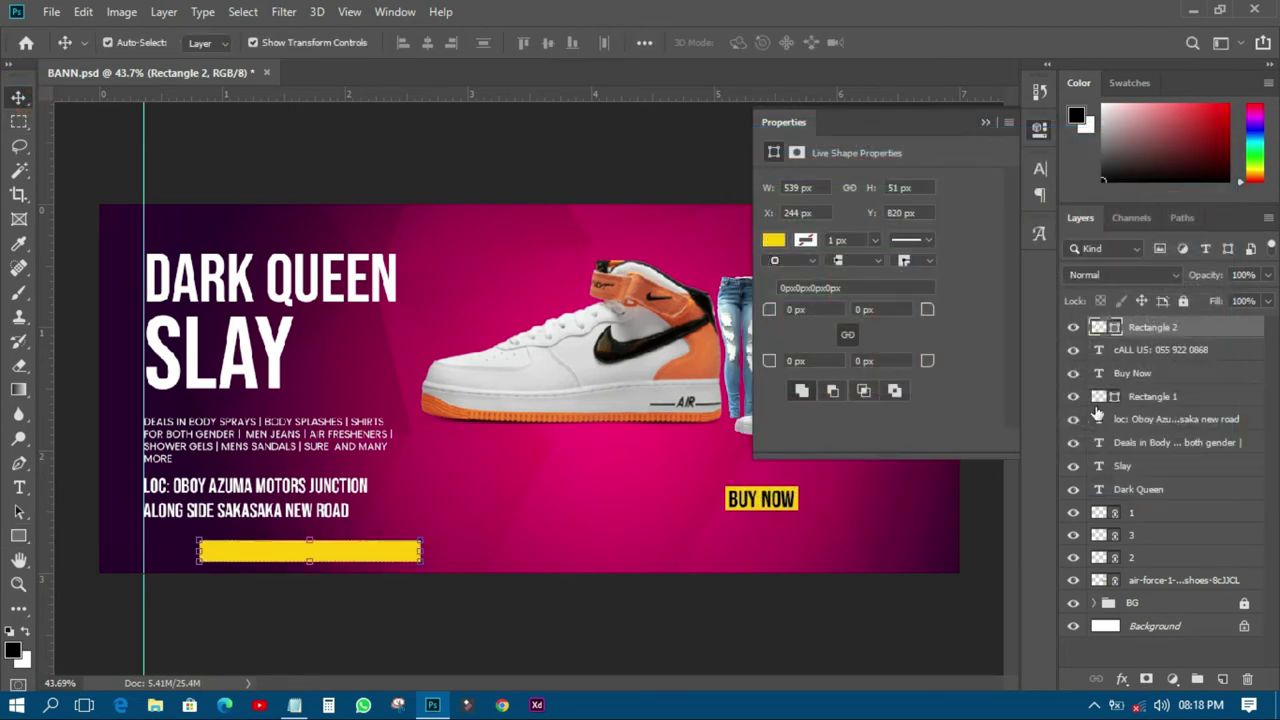
left_click_drag(1146, 352, 1150, 322)
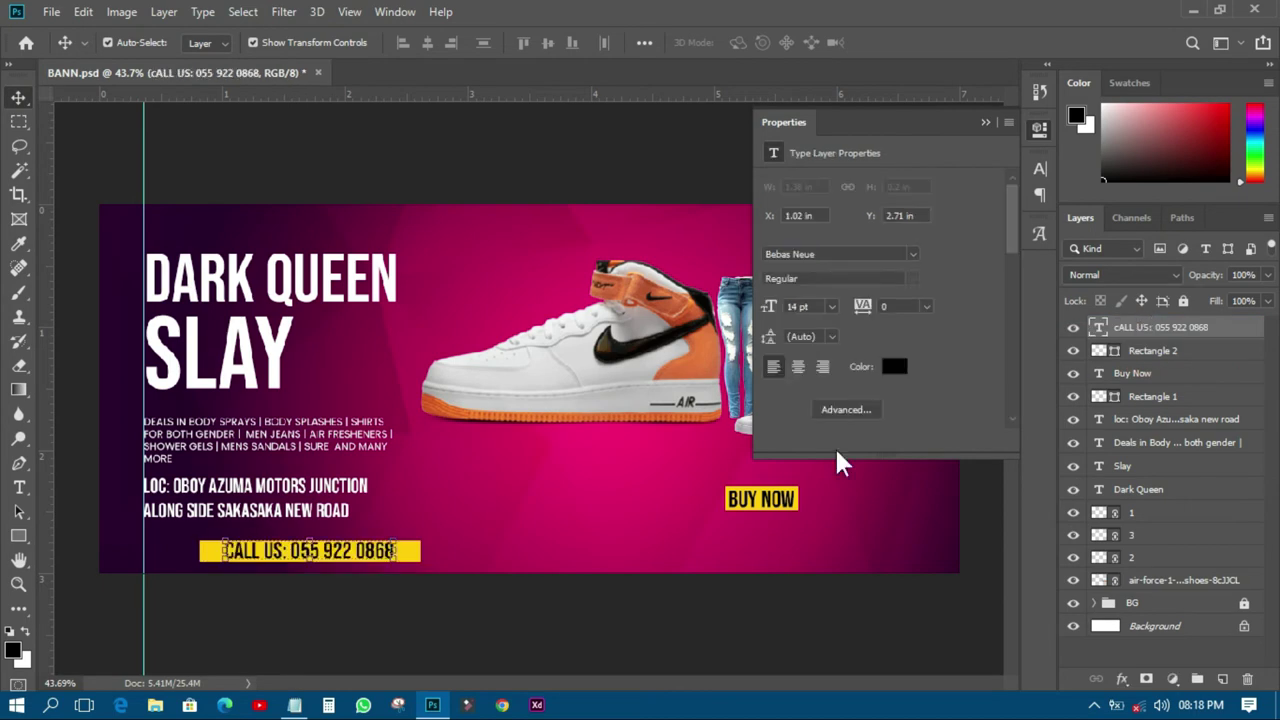
left_click(363, 643)
left_click(358, 560)
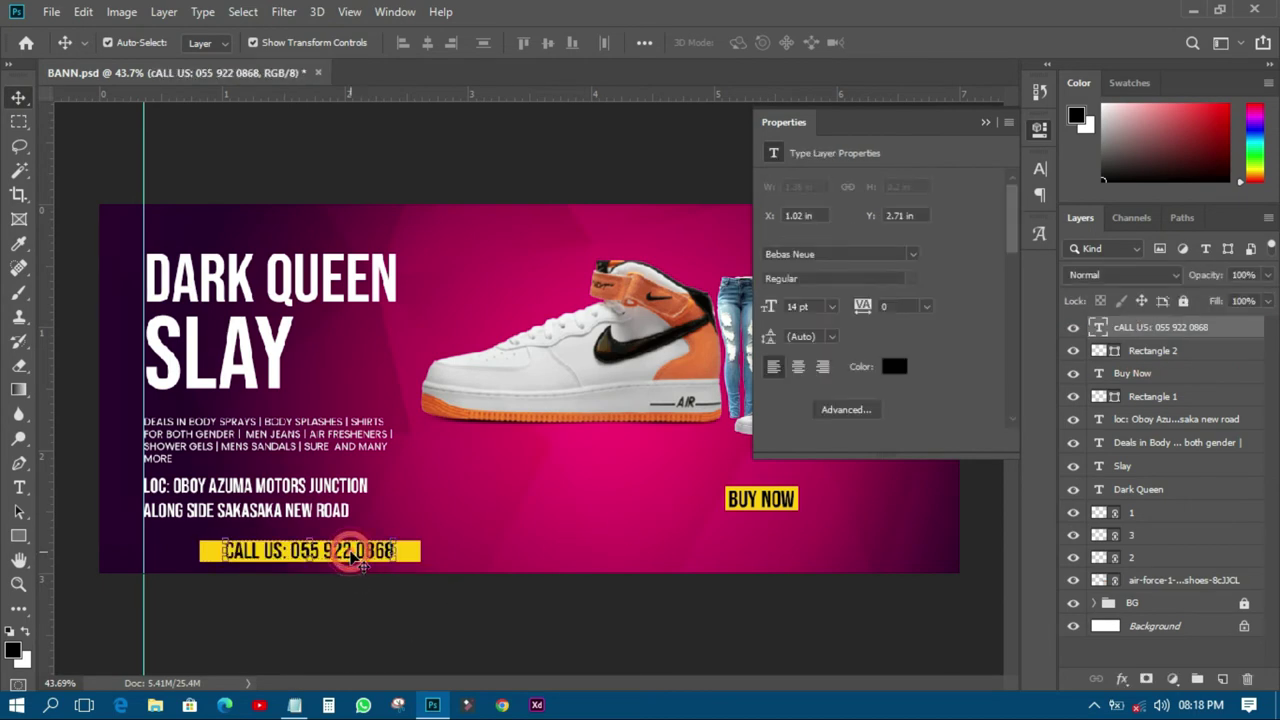
scroll(307, 581, "up", 5)
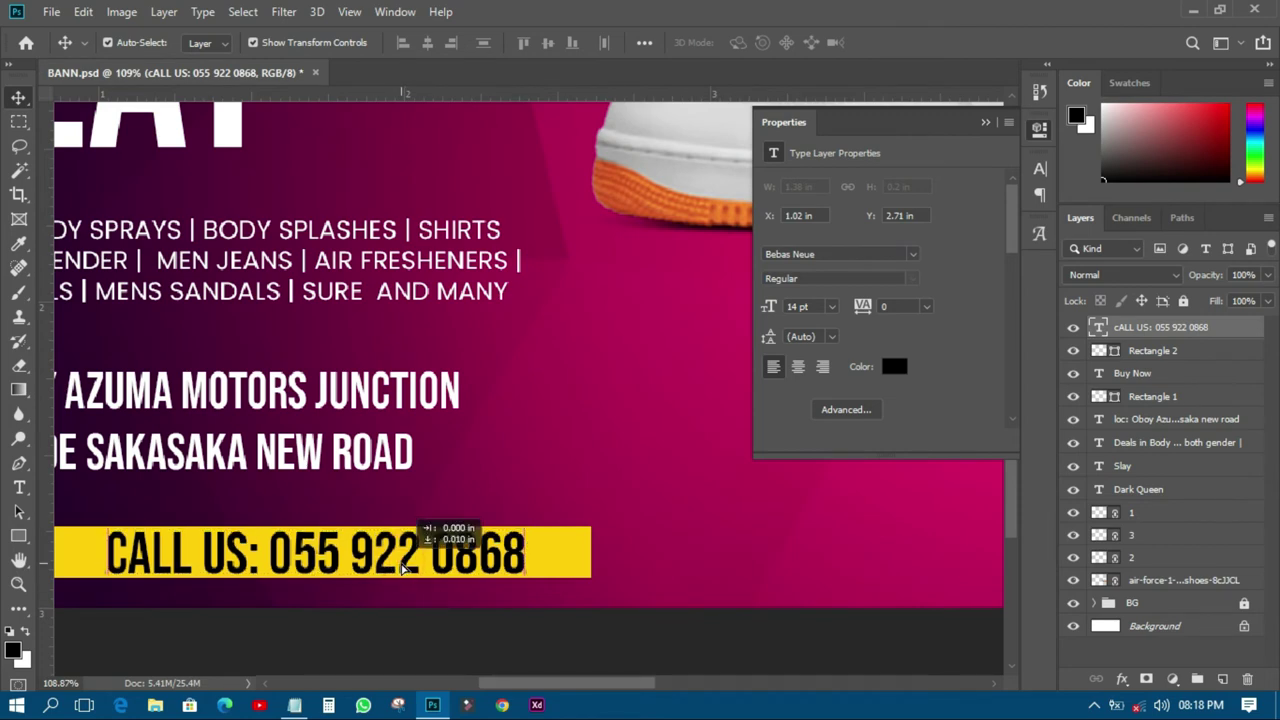
left_click(478, 645)
scroll(481, 602, "down", 3)
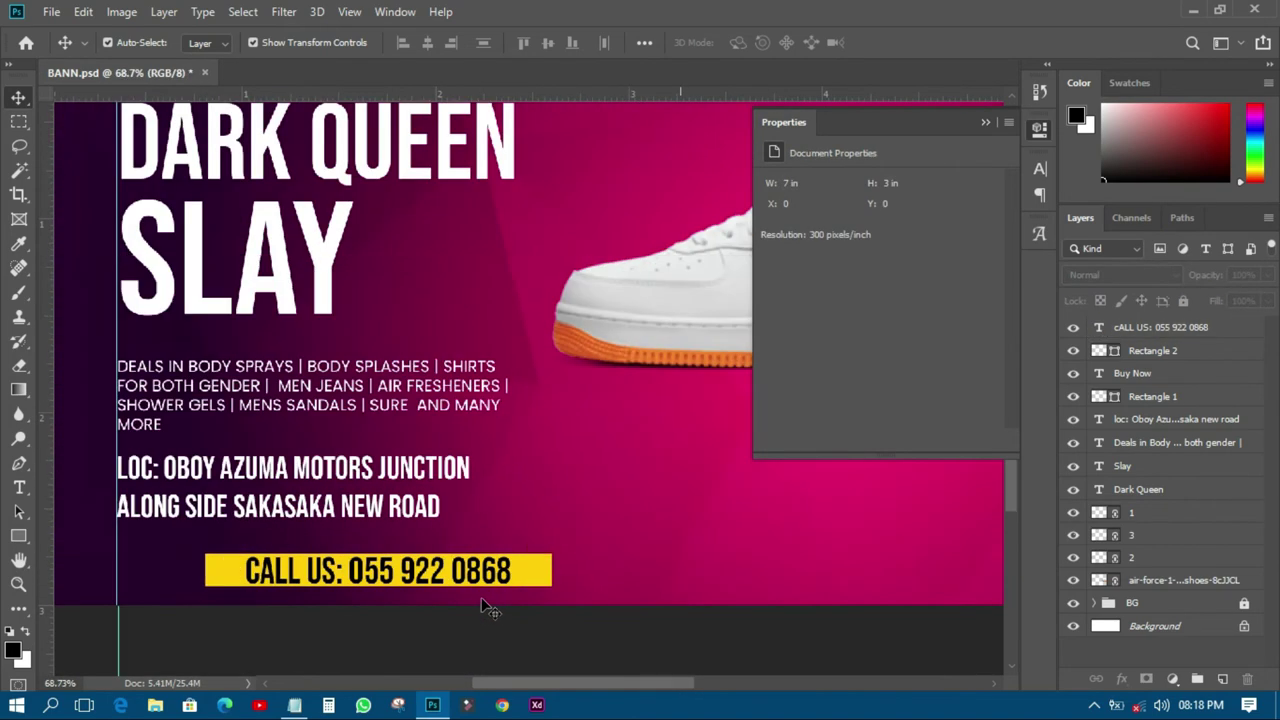
- Round all corners of the call text's rectangle to 25.5 px and narrow it to about 1.51 in around the text
left_click(548, 577)
left_click_drag(771, 312, 1015, 310)
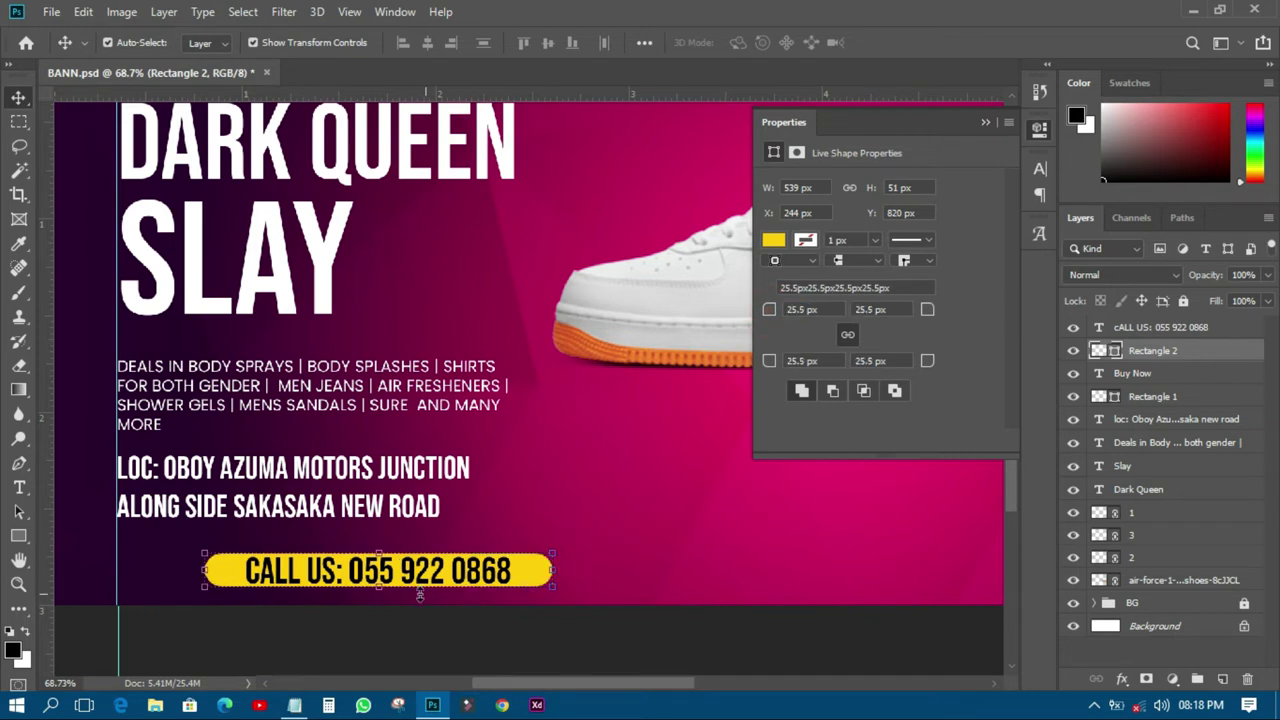
left_click_drag(197, 571, 230, 569)
left_click_drag(560, 567, 531, 568)
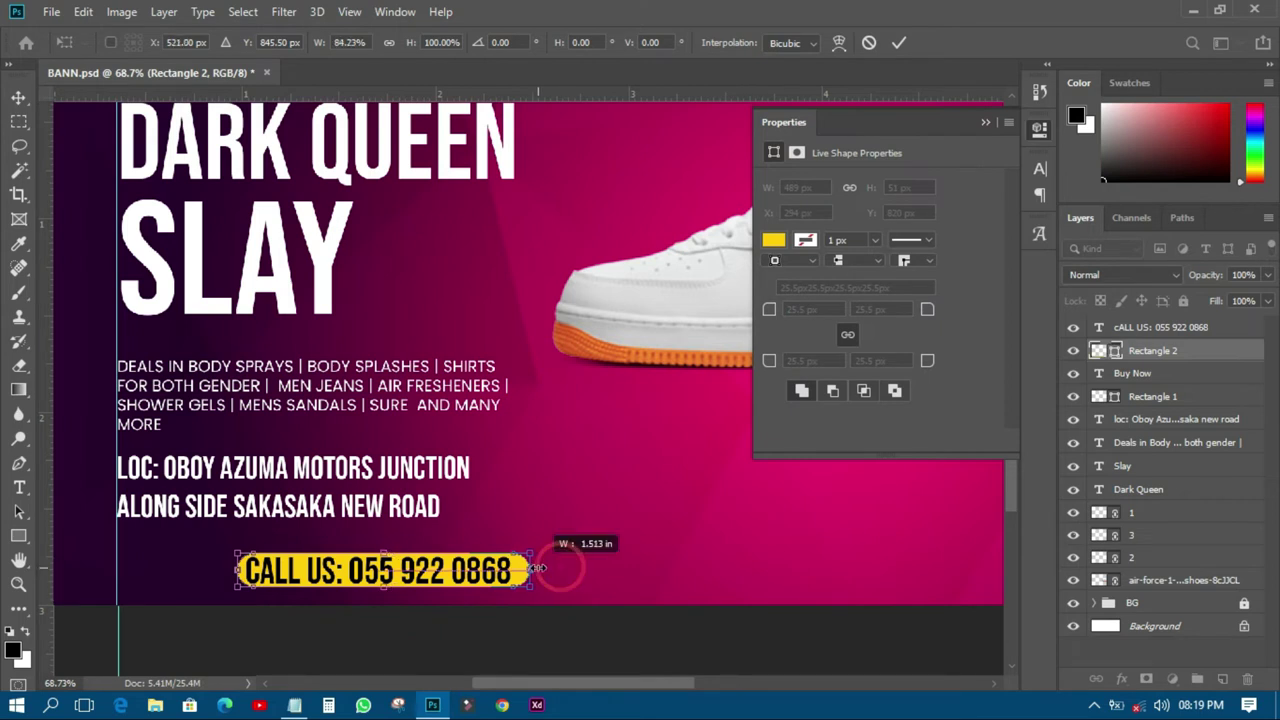
left_click(489, 625)
left_click(463, 620)
- Nudge the call text slightly to the right to centre it on its rounded yellow bar
left_click(489, 572)
key("Right")
key("Right")
key("Right")
key("Right")
key("Right")
key("Right")
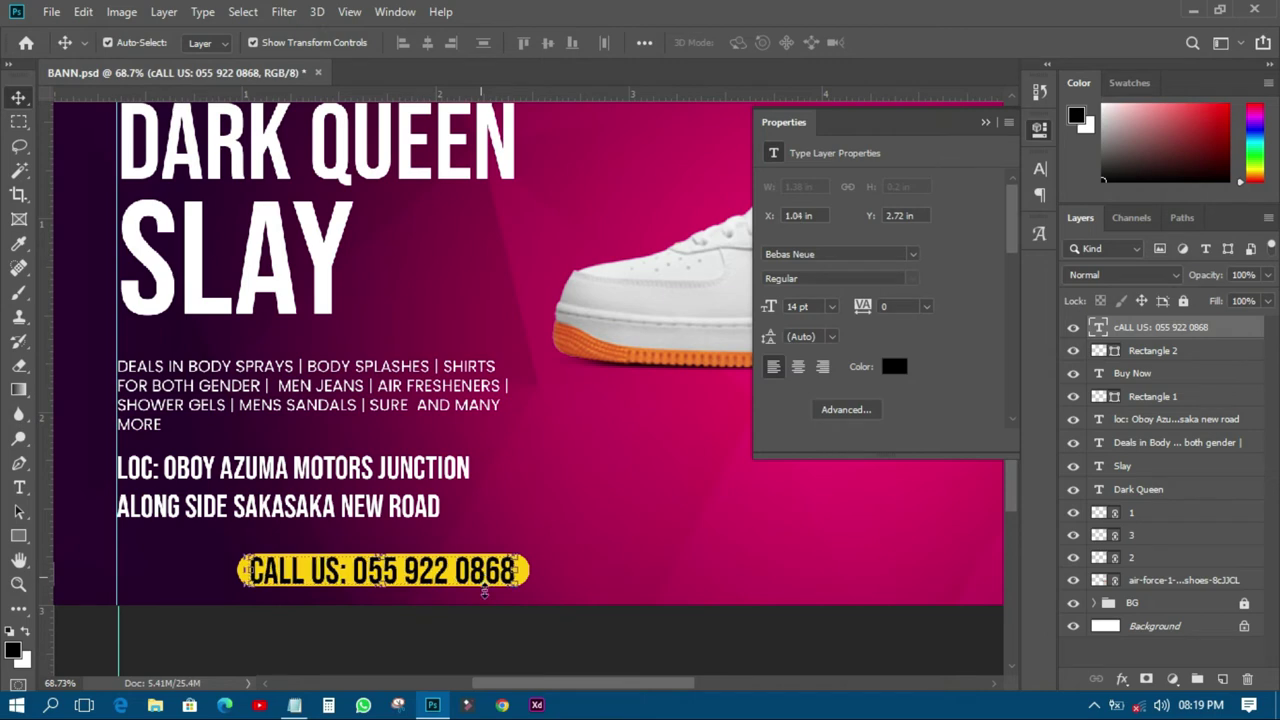
left_click(471, 651)
scroll(471, 651, "down", 4)
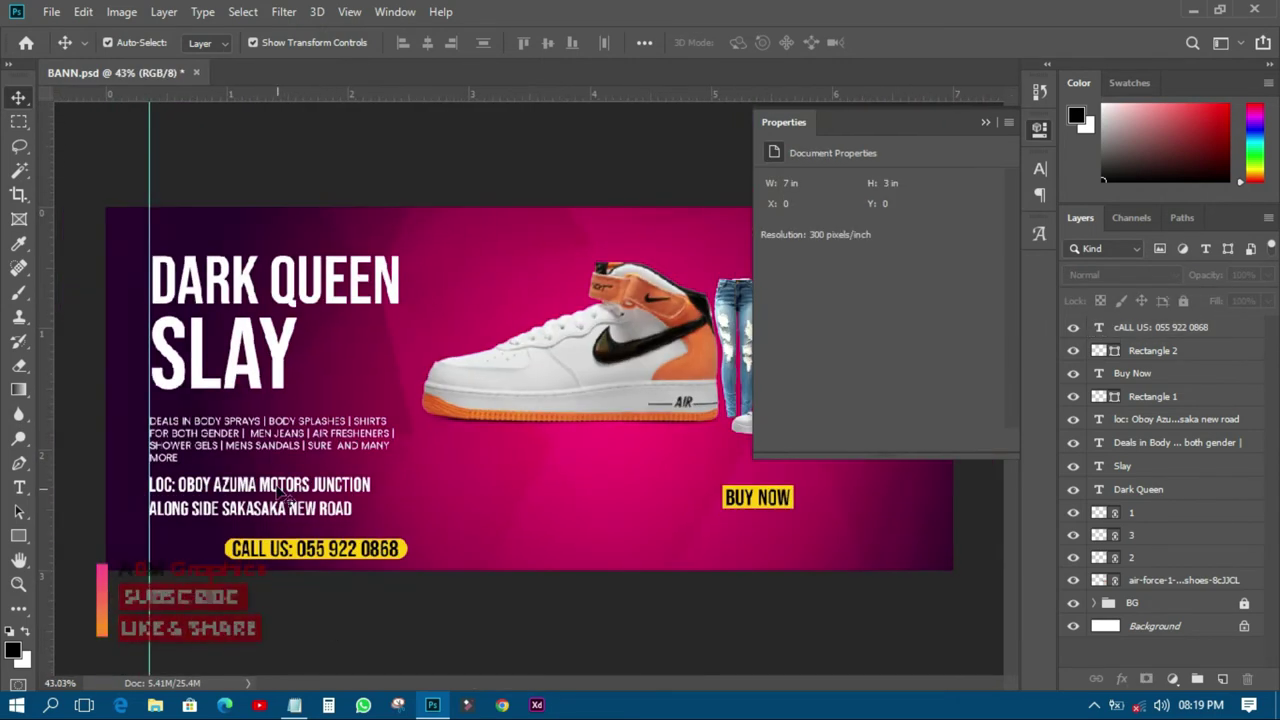
- Change the location text colour to golden yellow to match the call bar
left_click(283, 493)
left_click(895, 367)
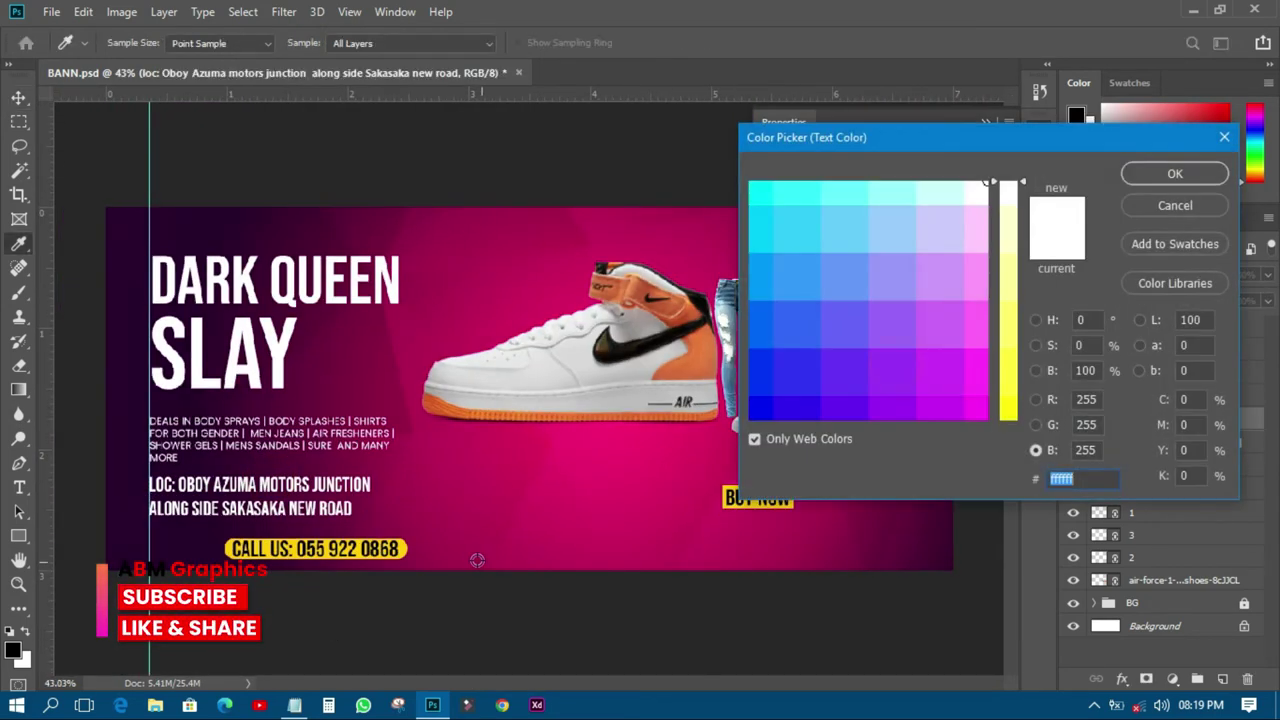
left_click(1008, 318)
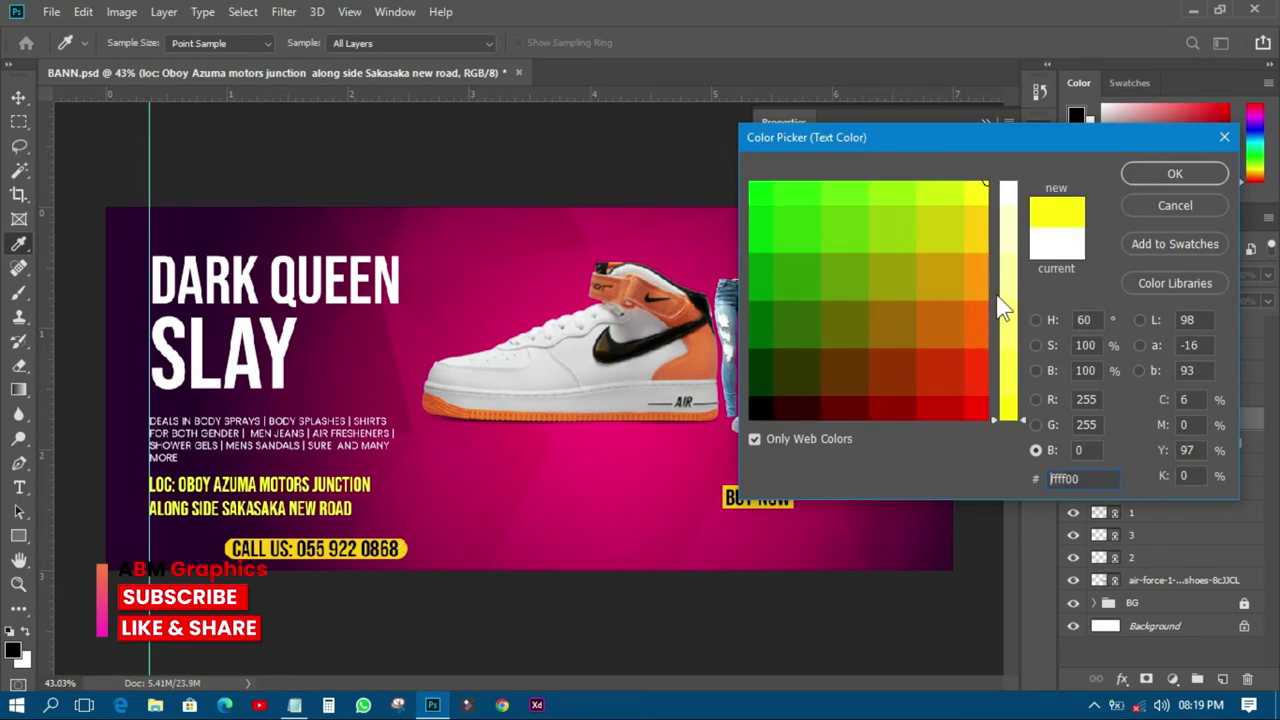
left_click(977, 230)
left_click(1175, 173)
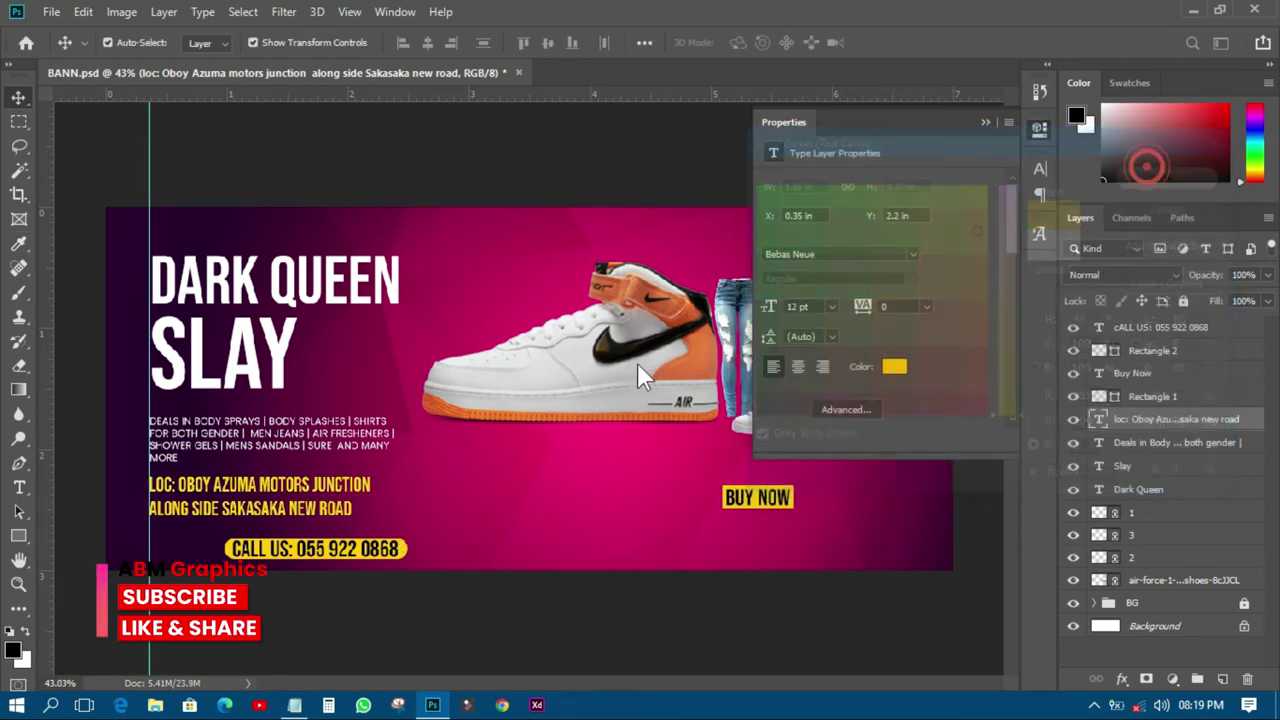
left_click(411, 168)
- Change the SLAY headline colour from the text colour picker to golden yellow ffcc00
left_click(314, 432)
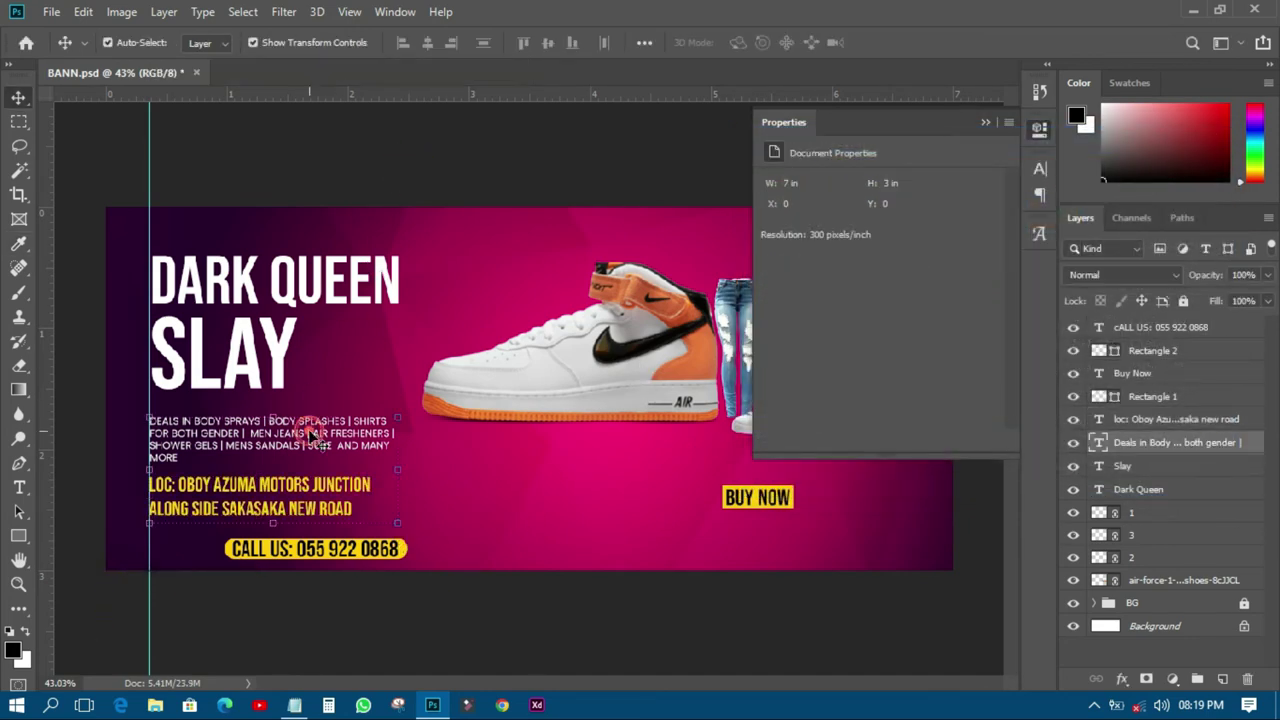
left_click(284, 360)
left_click(894, 368)
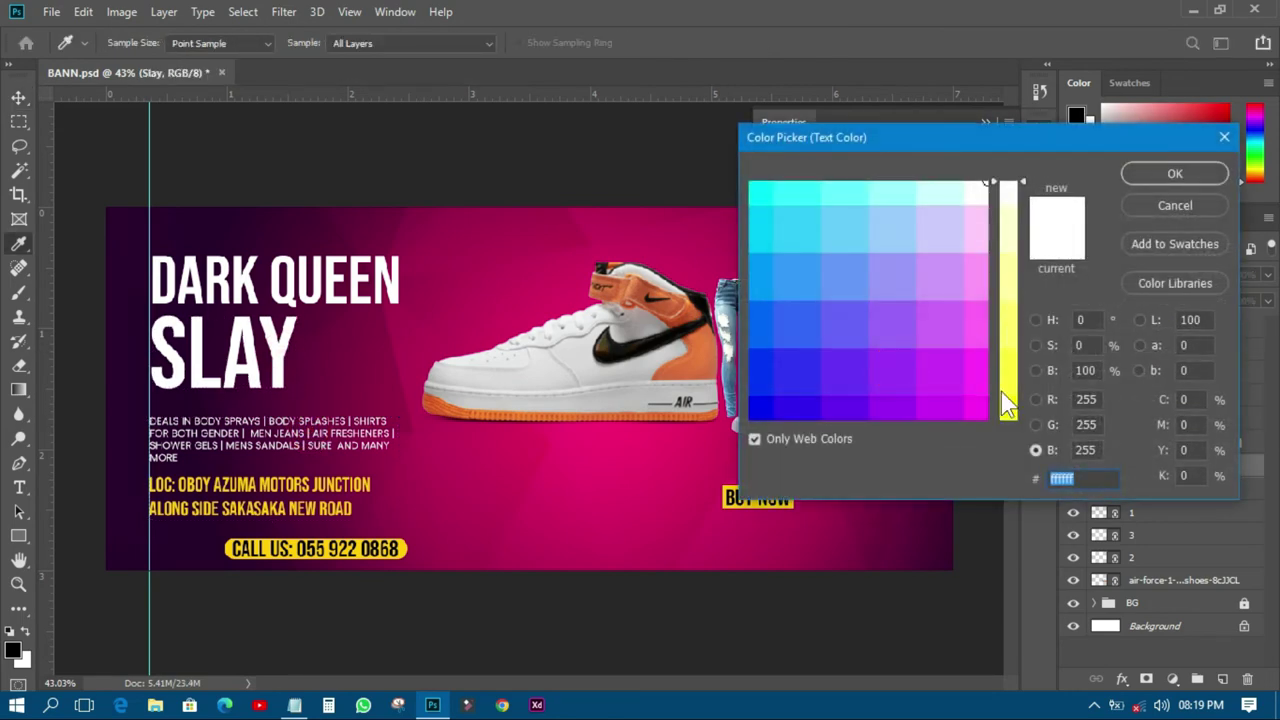
left_click_drag(1008, 405, 1008, 432)
left_click(985, 229)
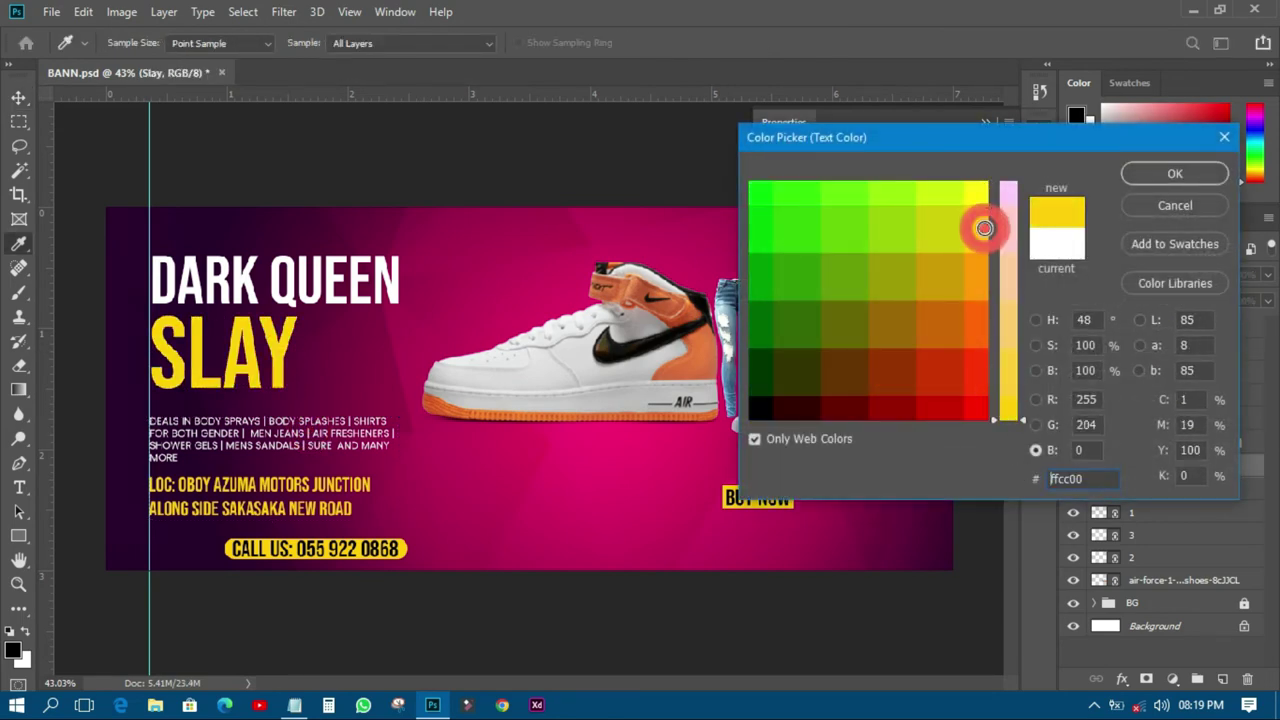
left_click(1150, 173)
left_click(548, 160)
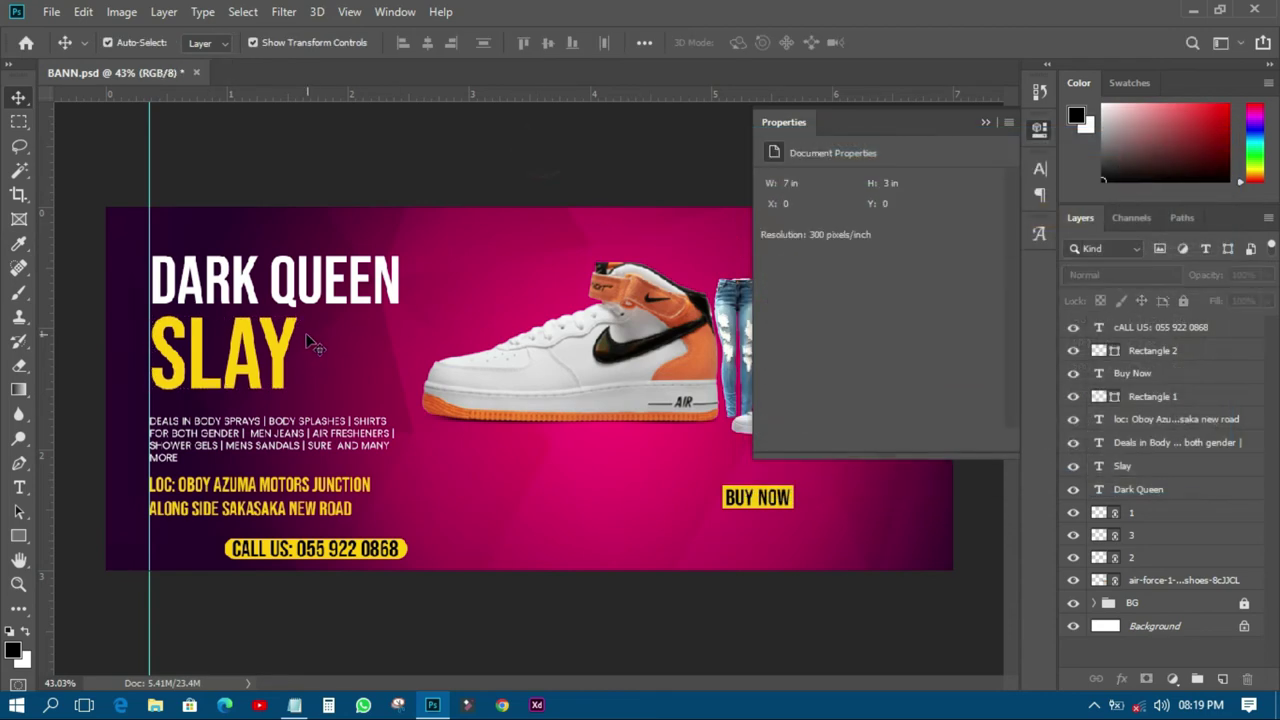
- Set the SLAY headline font to Poppins in the Bold style
left_click(287, 349)
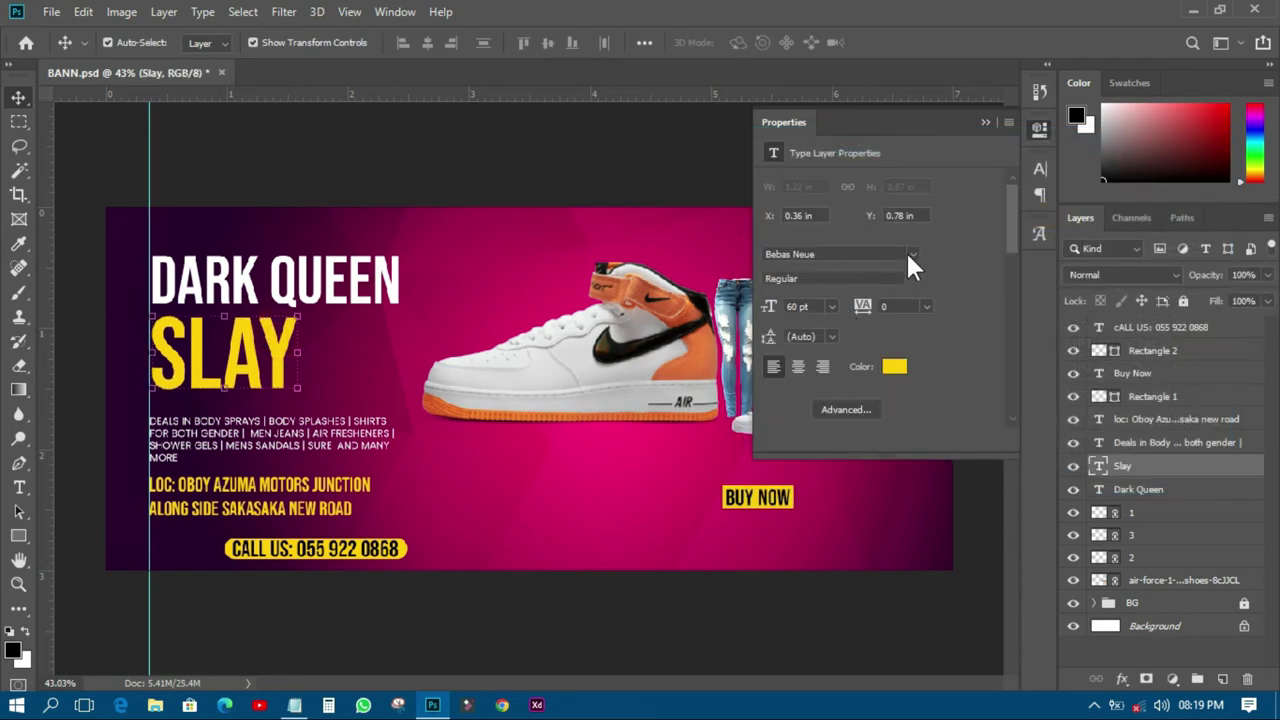
left_click(911, 255)
scroll(846, 335, "up", 1)
left_click(846, 313)
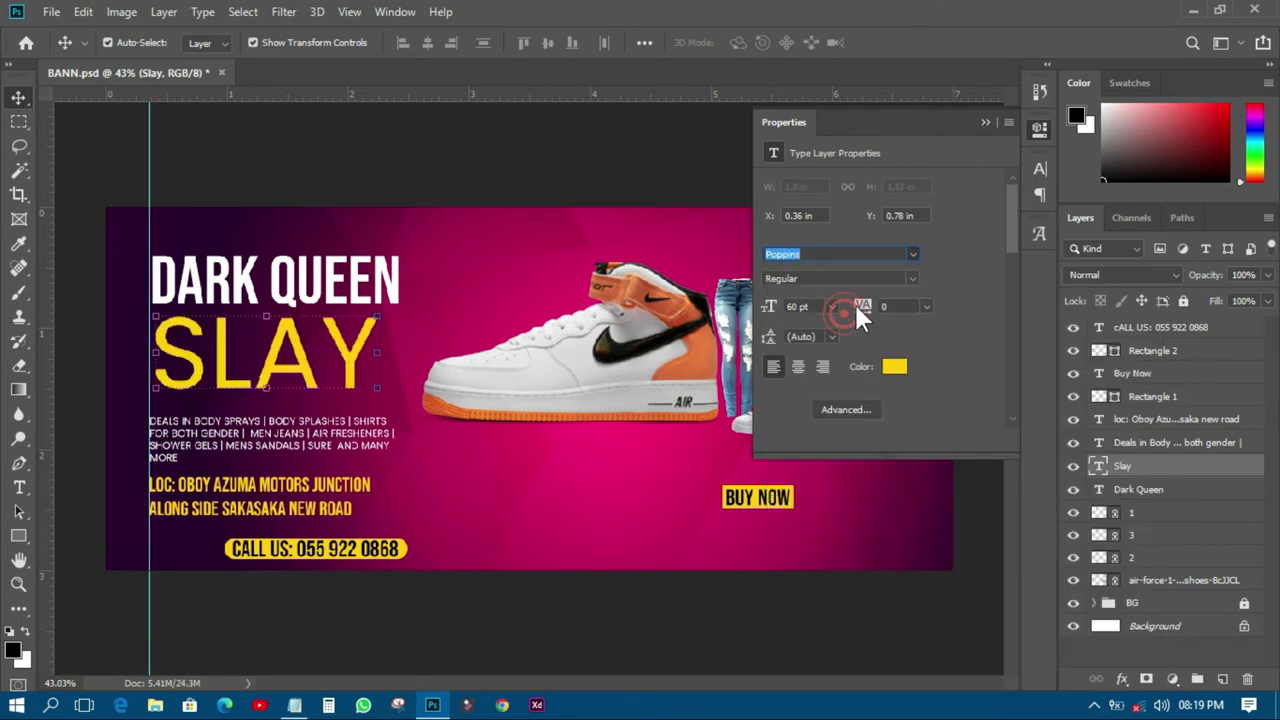
left_click(902, 279)
left_click(845, 478)
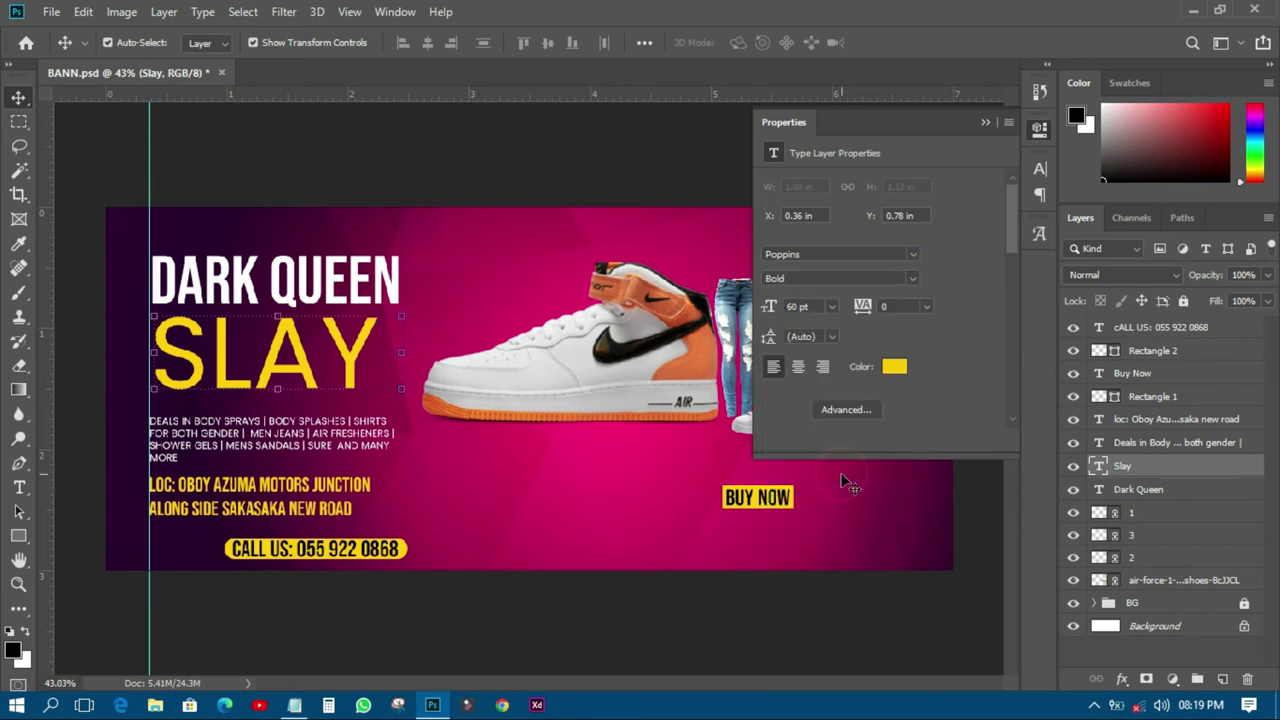
left_click(351, 163)
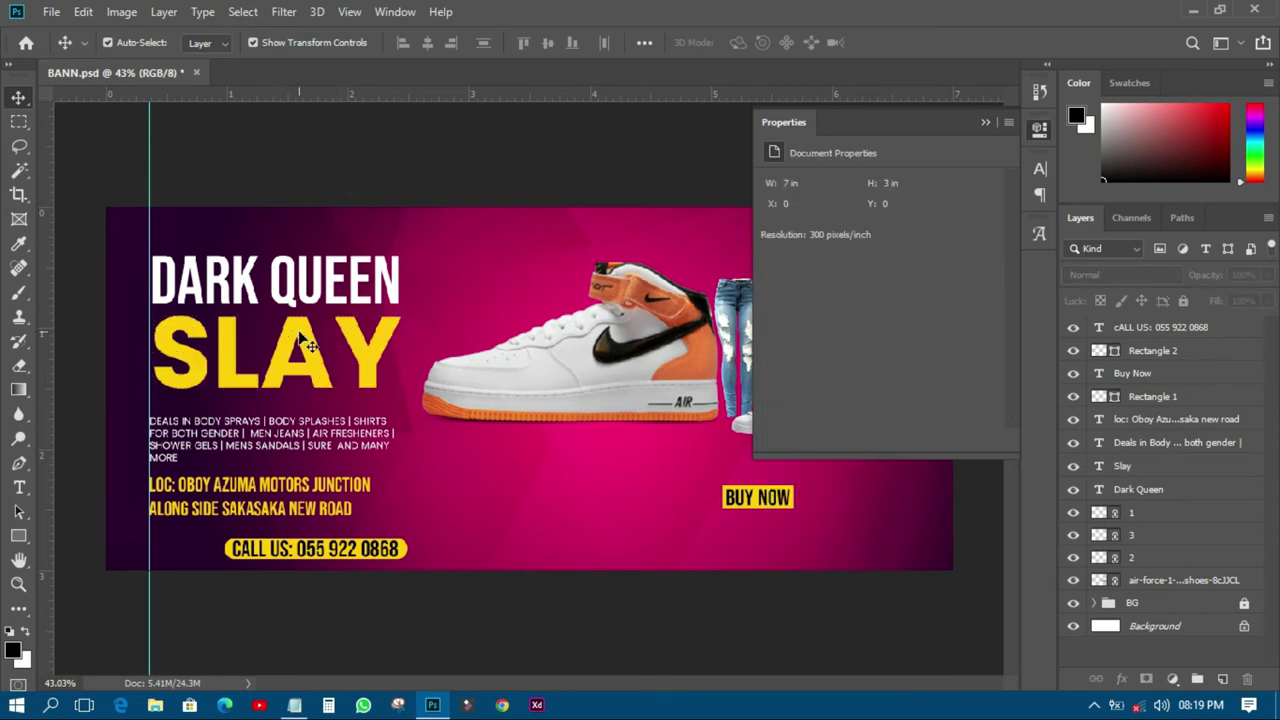
- Nudge the SLAY headline slightly left onto the vertical guide and save the document
left_click_drag(310, 345, 306, 344)
left_click(325, 285)
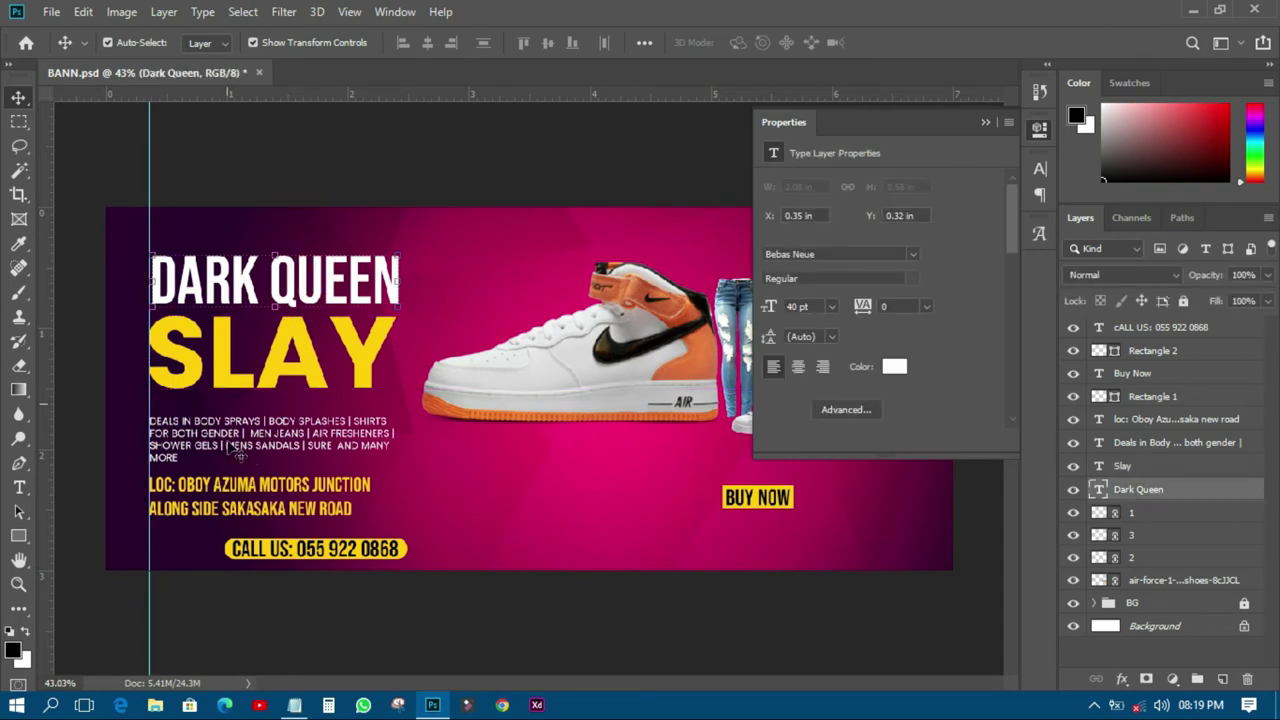
key("ctrl")
left_click(265, 432, "ctrl")
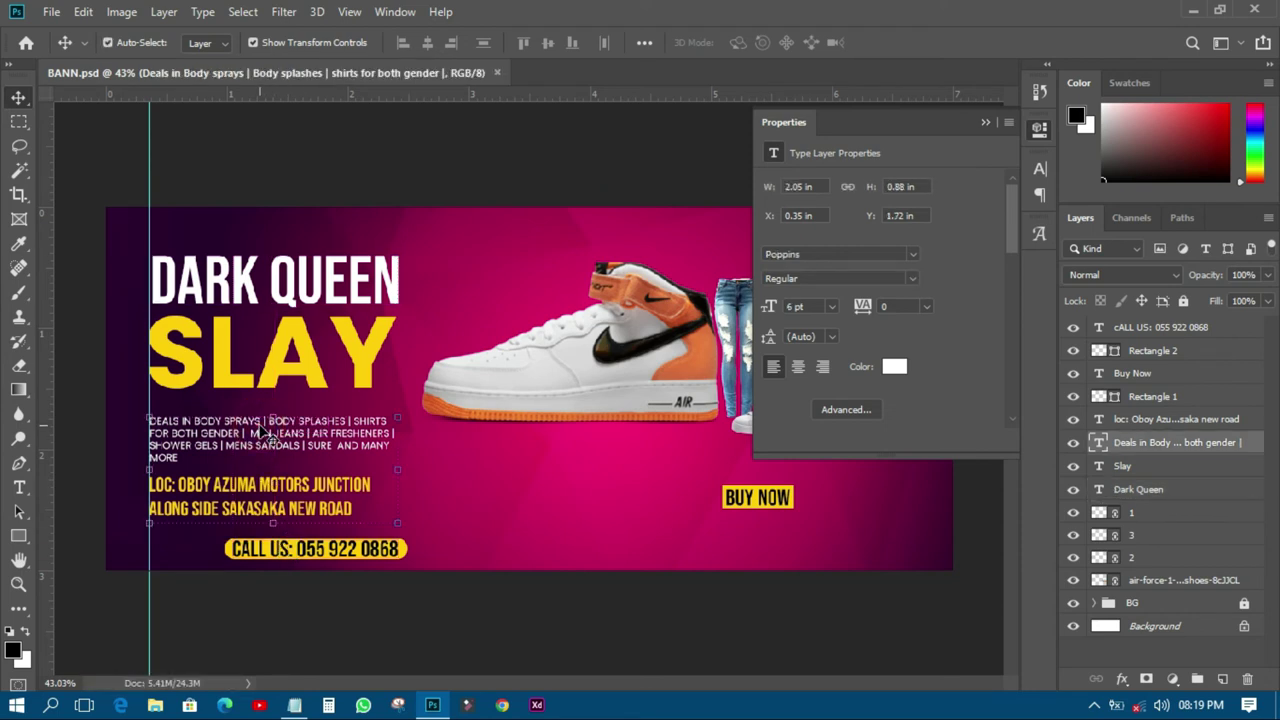
left_click(300, 605)
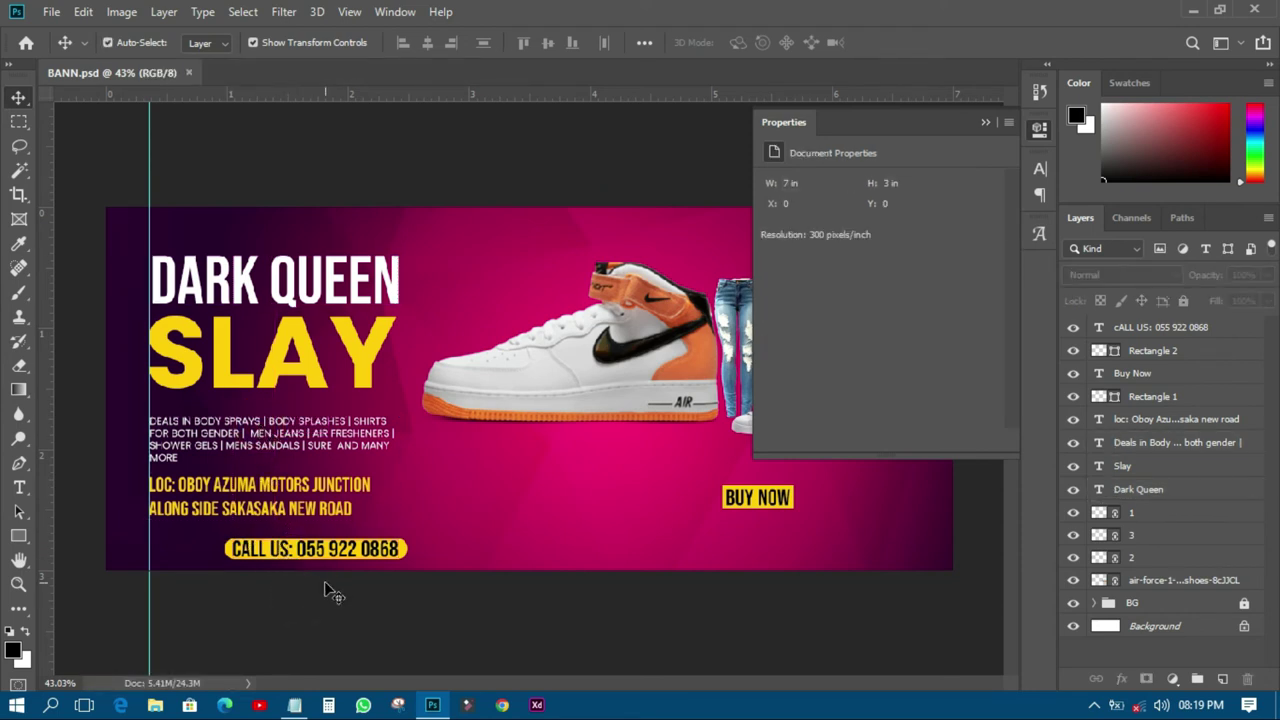
left_click(1040, 129)
left_click(663, 611)
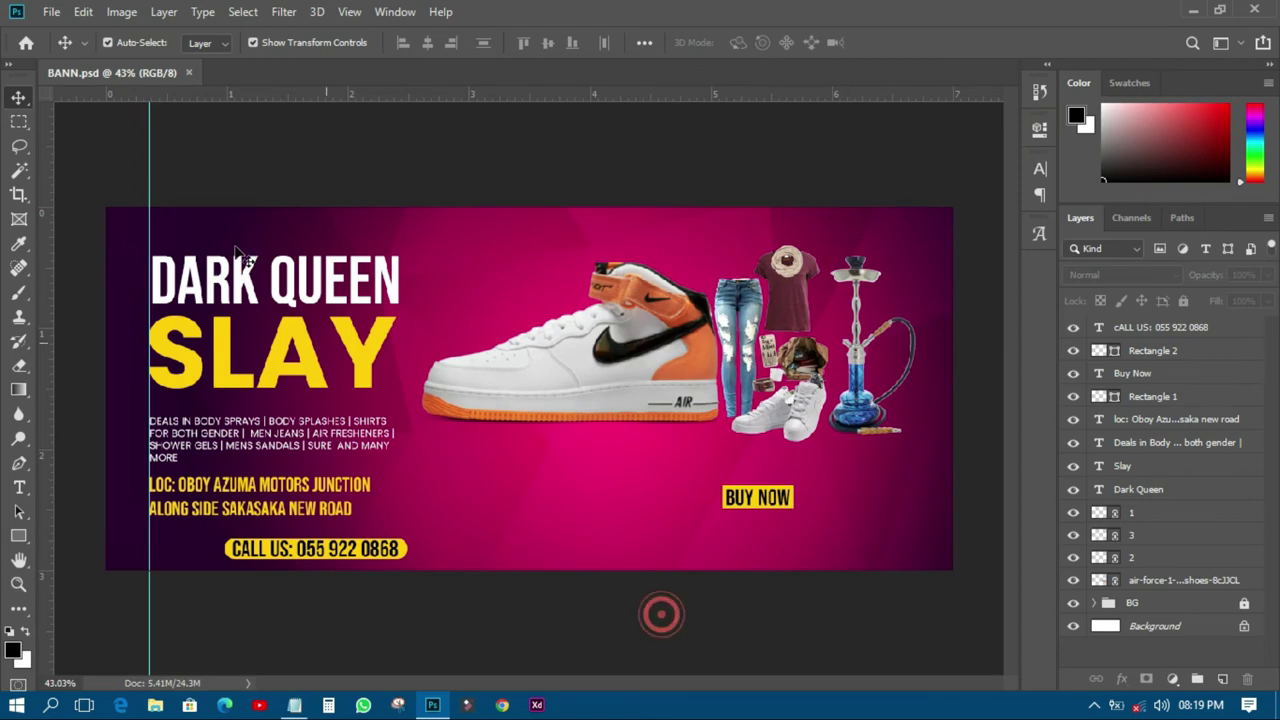
- Place the social-media image from the YOUTUBE TOTUTIALS folder on drive D as a linked file
left_click(60, 13)
left_click(119, 382)
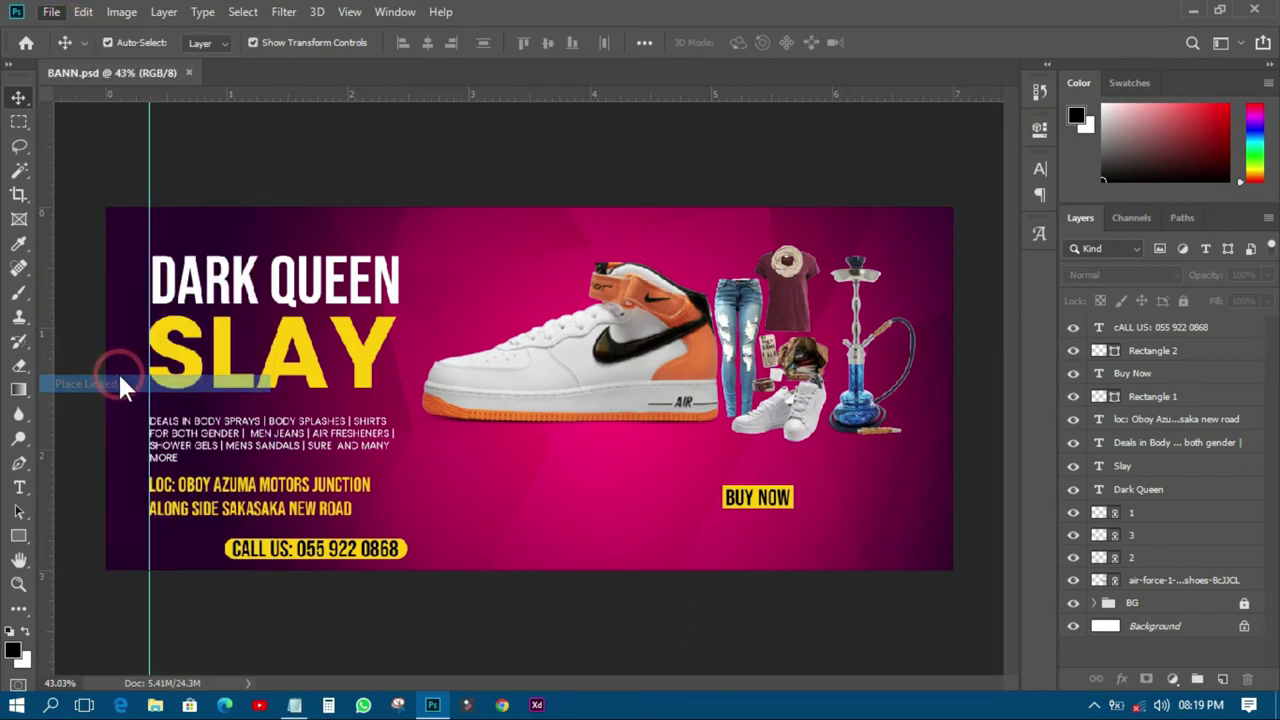
left_click(145, 604)
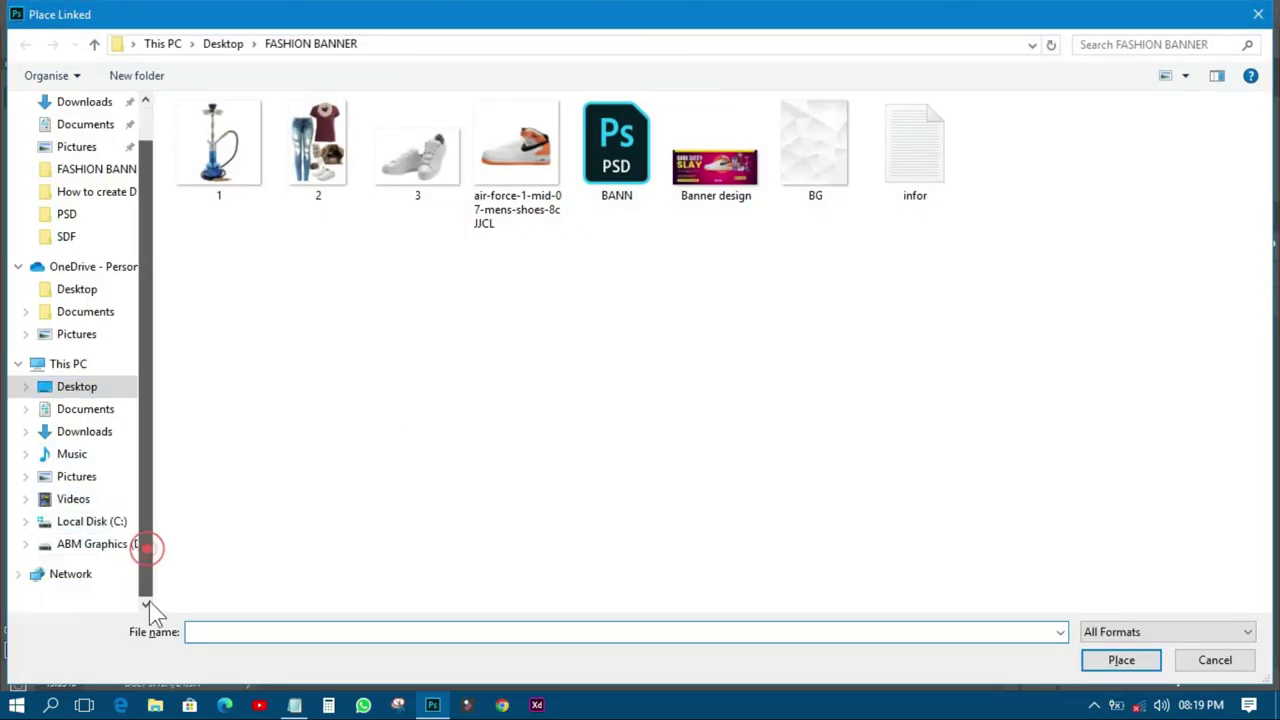
left_click(100, 544)
double_click(349, 157)
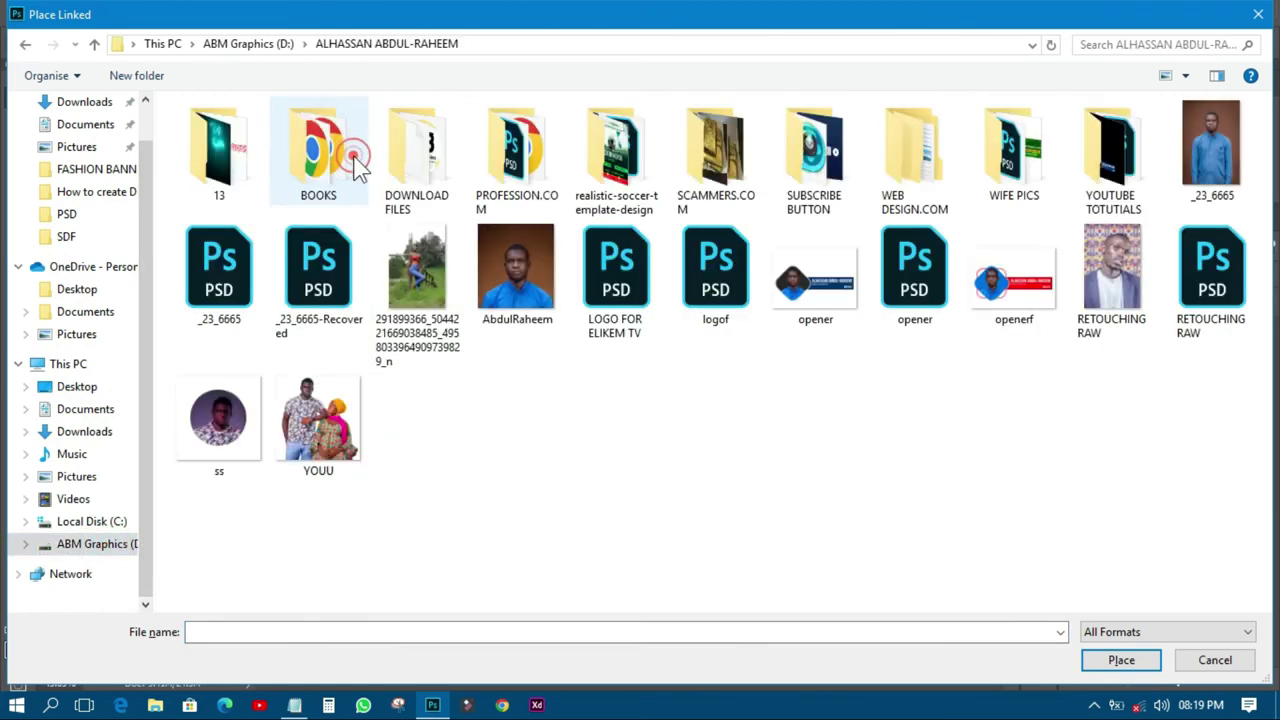
double_click(1107, 160)
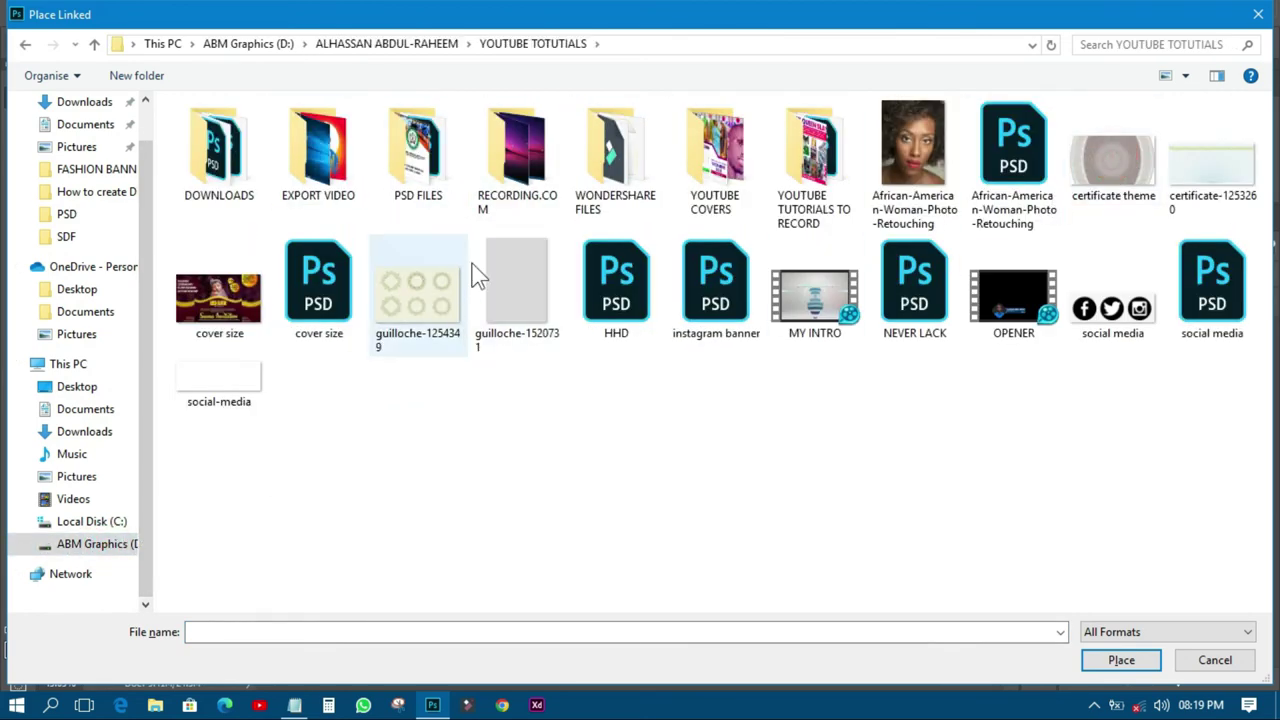
left_click(230, 383)
double_click(230, 383)
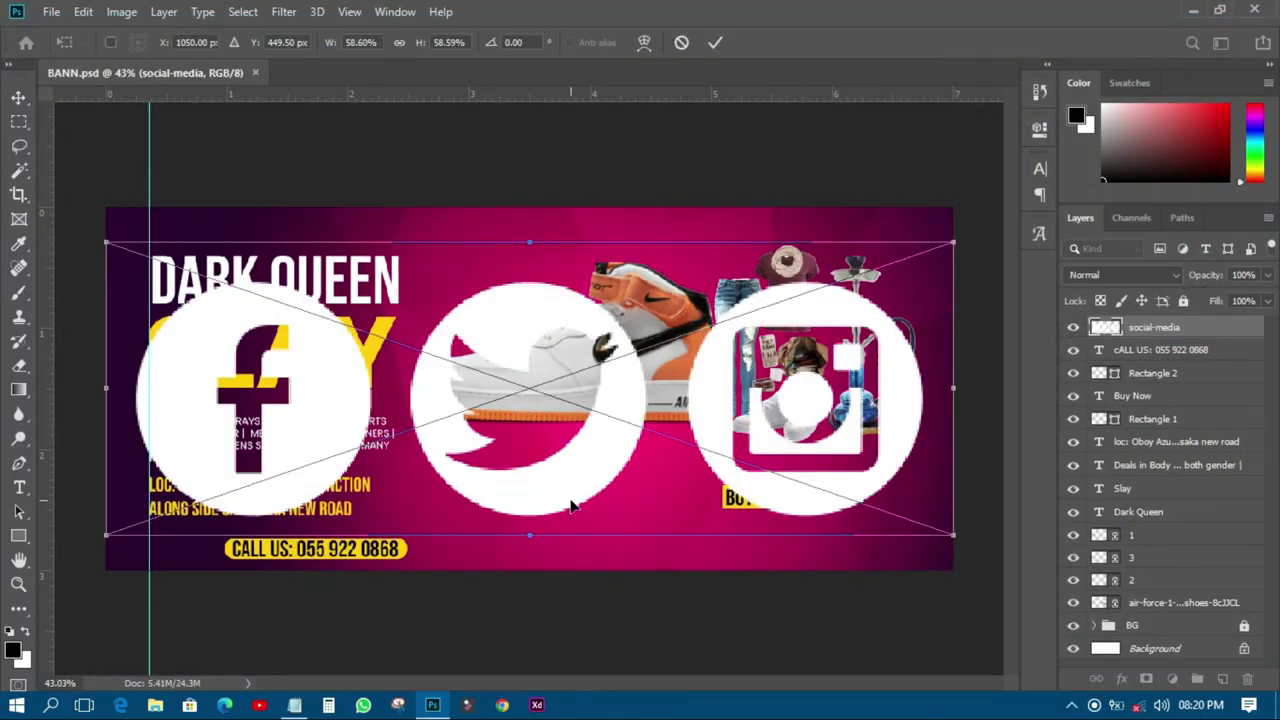
- Scale the social media icons to about 5%, set them beside the call bar near the banner's lower edge, and save
left_click_drag(953, 242, 558, 547)
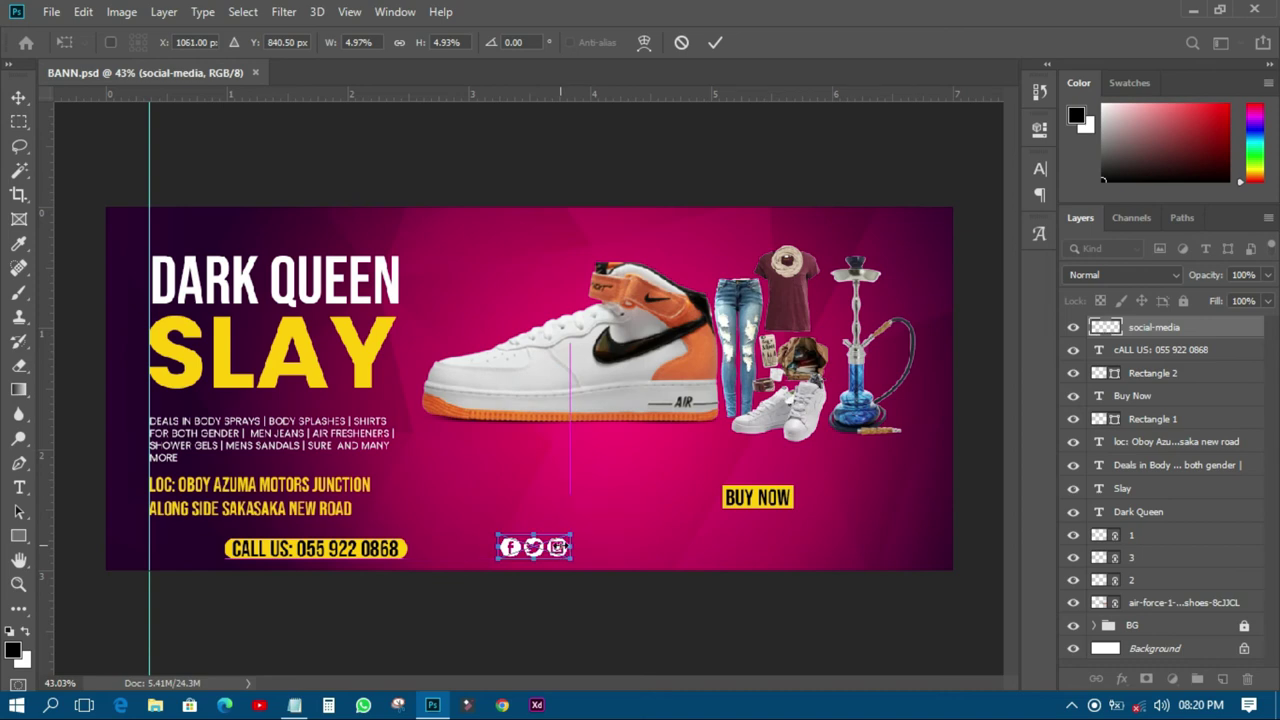
left_click(714, 43)
left_click(634, 174)
key("ctrl+0")
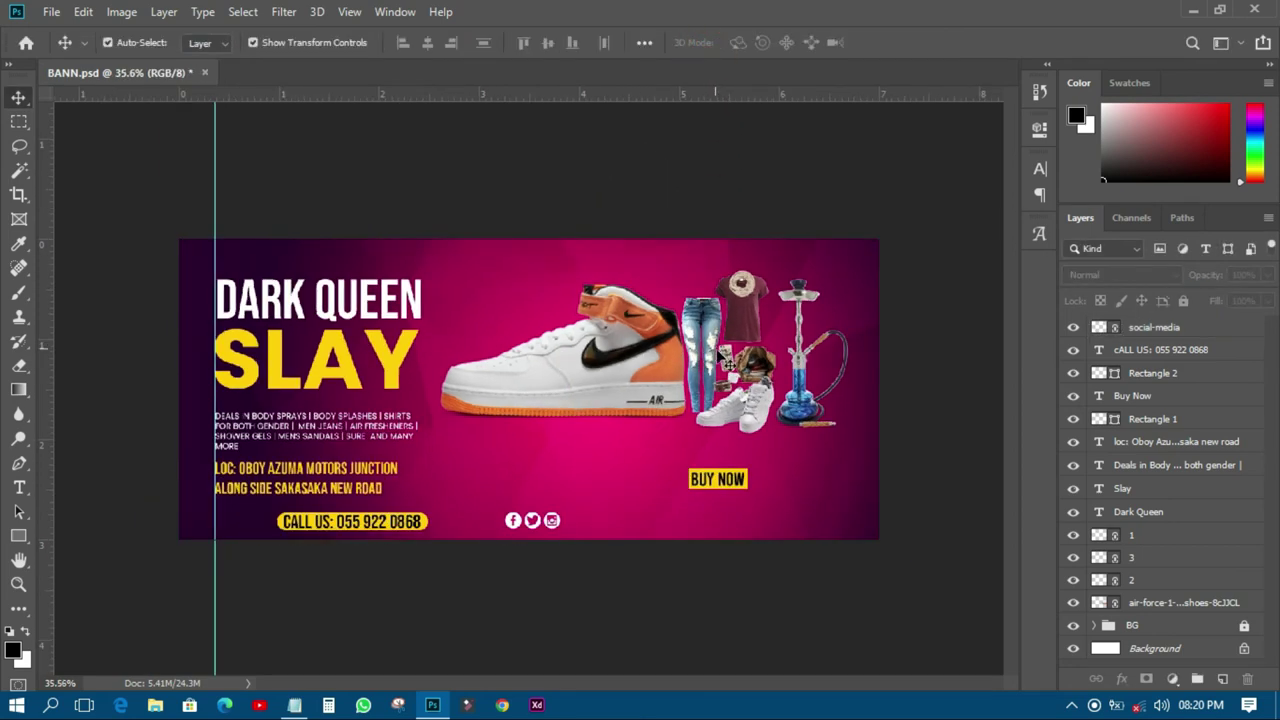
key("ctrl+s")
scroll(540, 370, "down", 1)
- Draw a rectangle about 1987 × 96 px across the banner's upper edge and round all its corners to 41 px
left_click(18, 536)
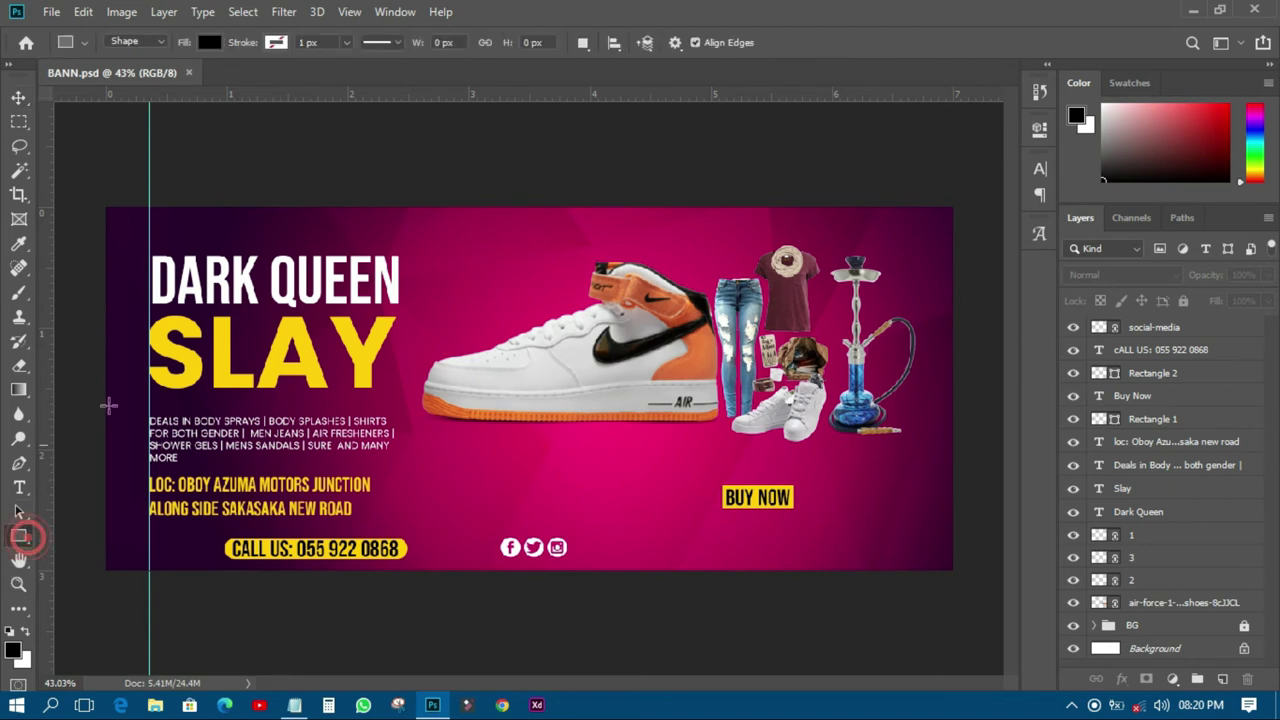
left_click(148, 204)
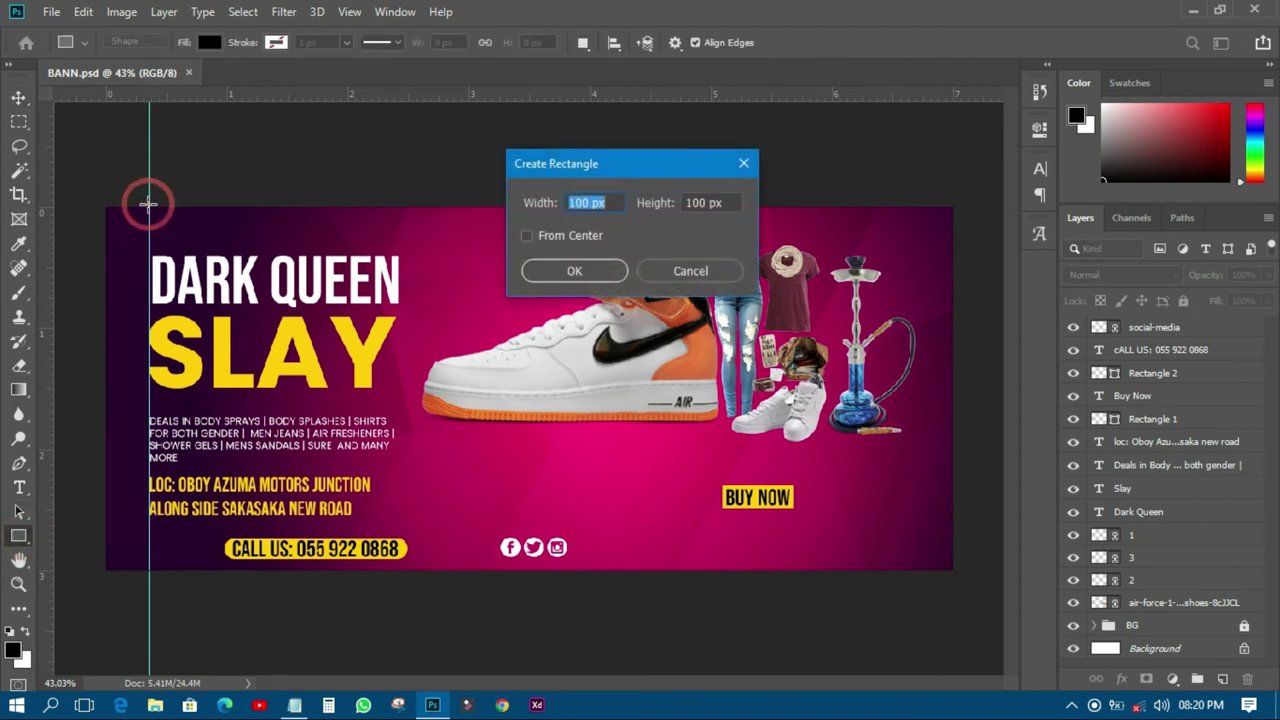
left_click(690, 270)
left_click_drag(127, 195, 929, 232)
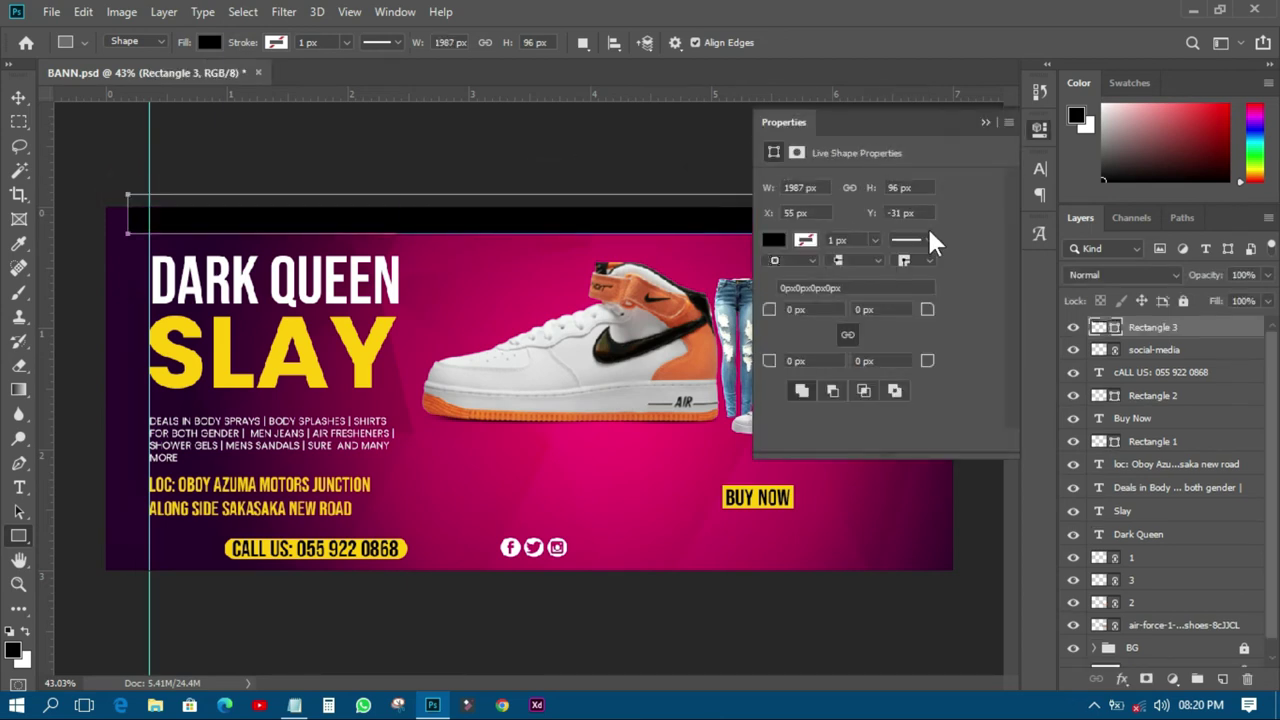
left_click(1036, 129)
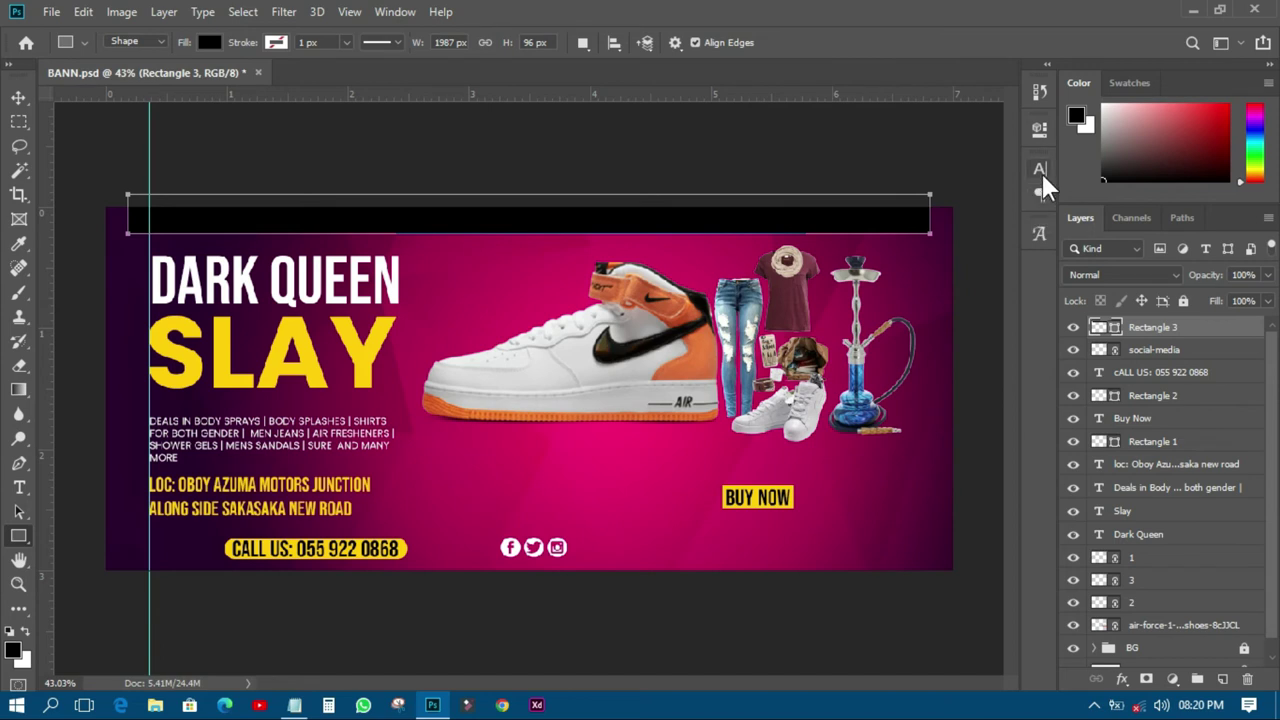
left_click(1038, 128)
left_click_drag(764, 311, 805, 310)
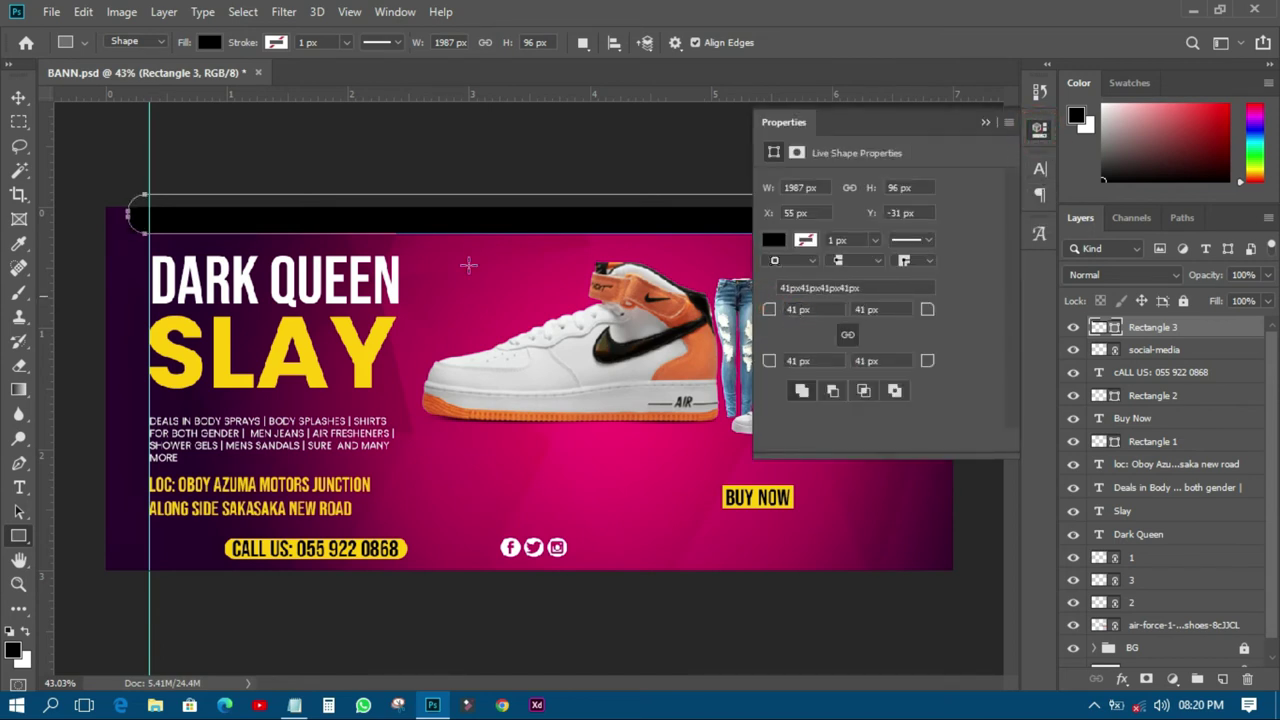
- Fill the rounded upper bar with the golden yellow ffcc00 sampled from the SLAY headline
left_click(773, 240)
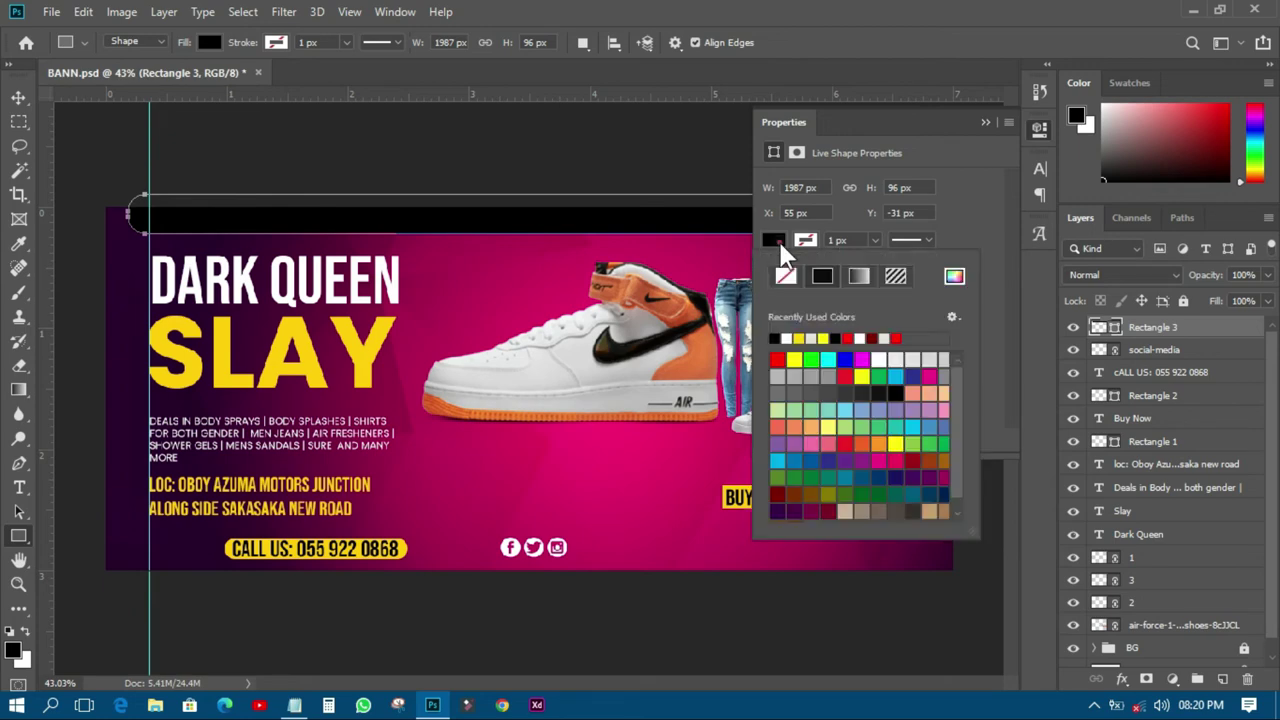
left_click(954, 276)
left_click(360, 354)
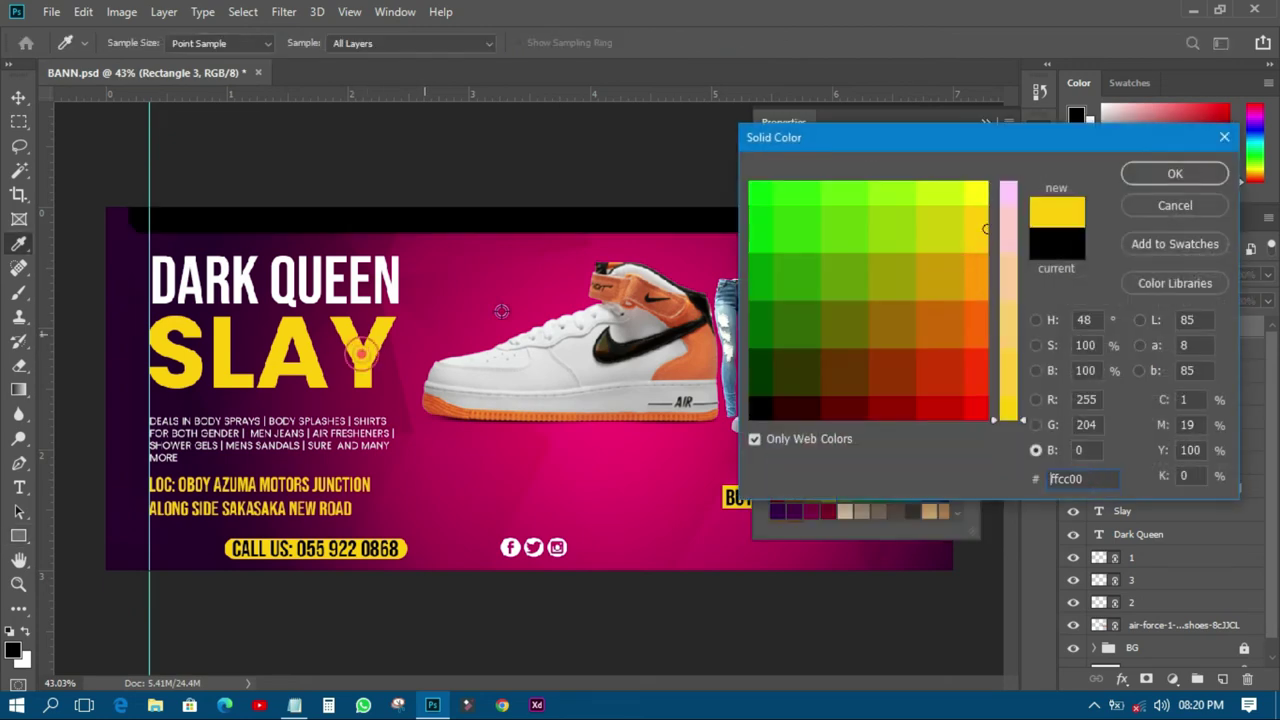
left_click(1174, 161)
left_click(1039, 128)
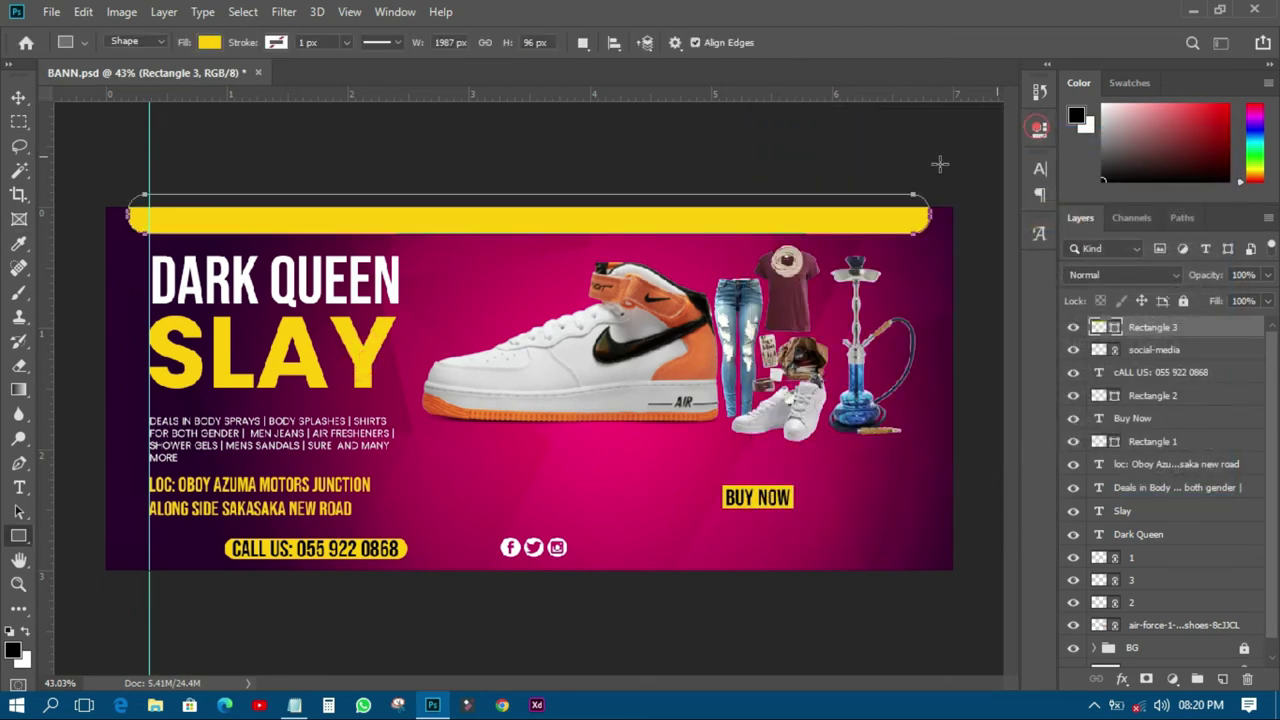
- Stretch the yellow bar upward beyond the banner's upper edge, keeping its lower edge in place
left_click(19, 92)
left_click_drag(528, 194, 530, 153)
left_click(899, 41)
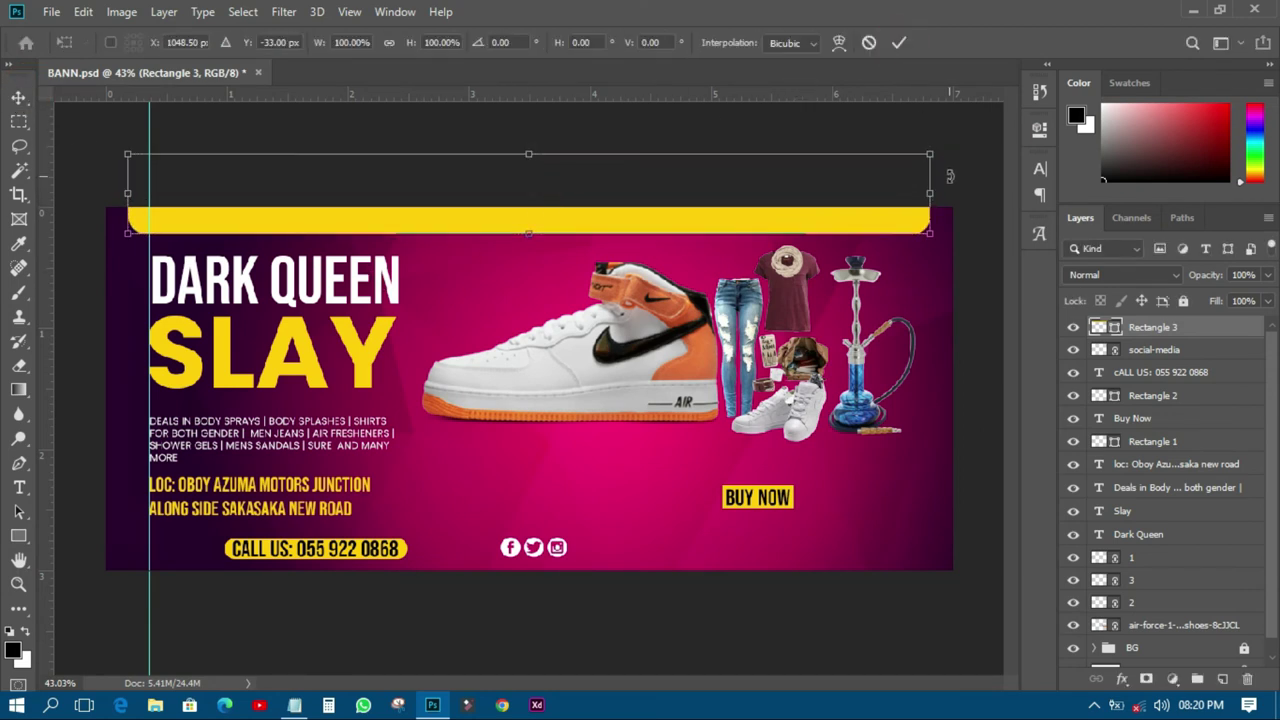
left_click(899, 42)
left_click(966, 150)
scroll(597, 451, "down", 1)
scroll(597, 451, "up", 1)
- Shift the large shoe slightly down and left, and nudge the jeans and shirt image slightly left
left_click_drag(644, 394, 636, 393)
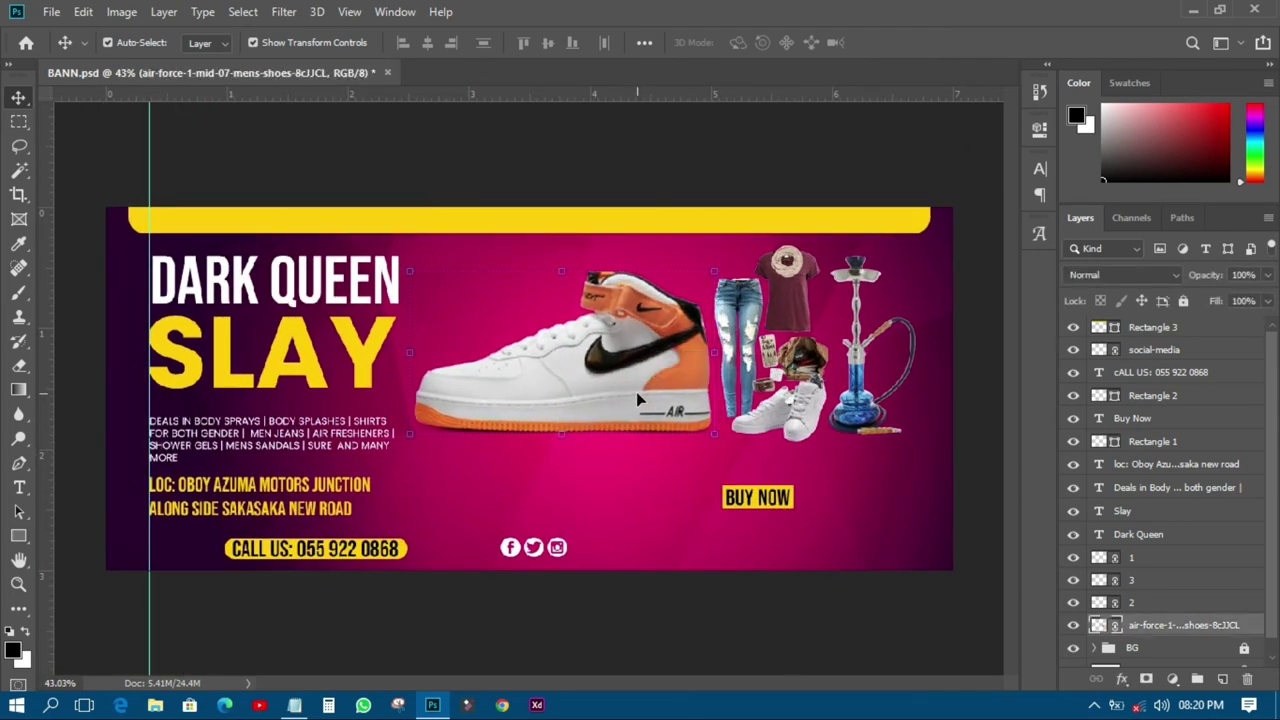
left_click(783, 174)
left_click_drag(776, 325, 778, 325)
left_click(820, 157)
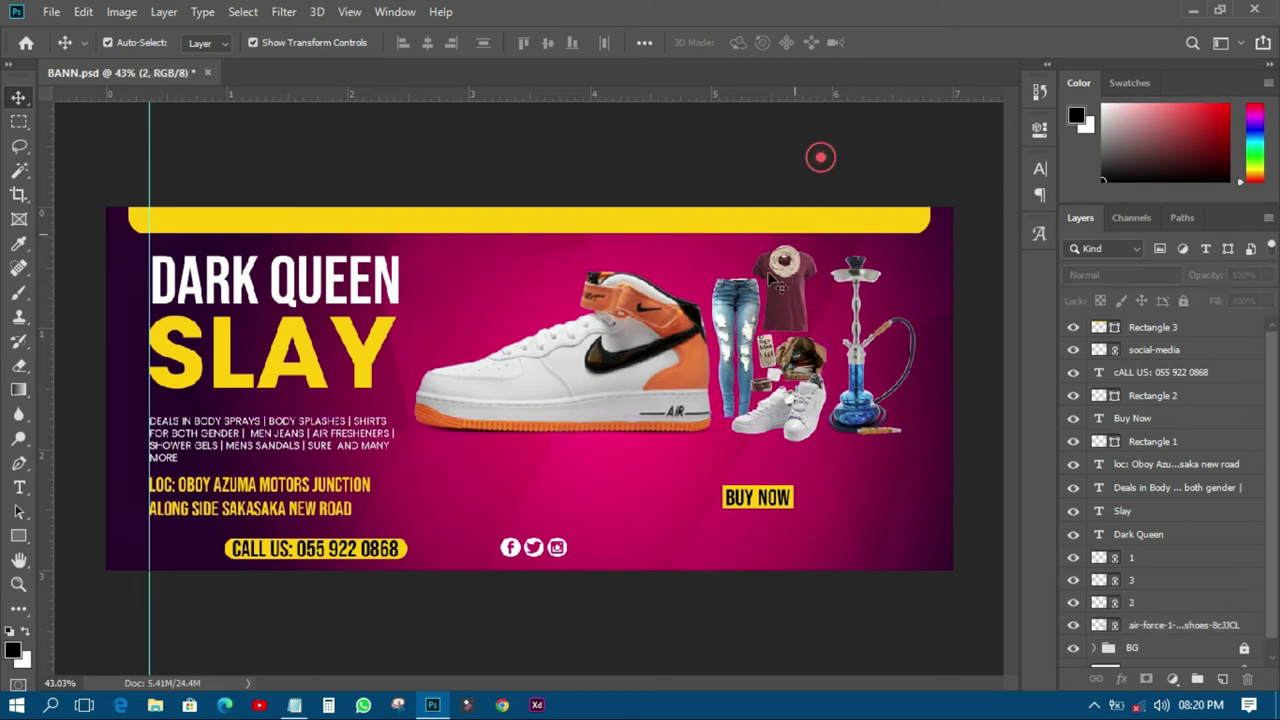
- Draw a black circle about 486 px across over the large shoe and place its layer directly beneath the shoe layer
left_click(18, 536)
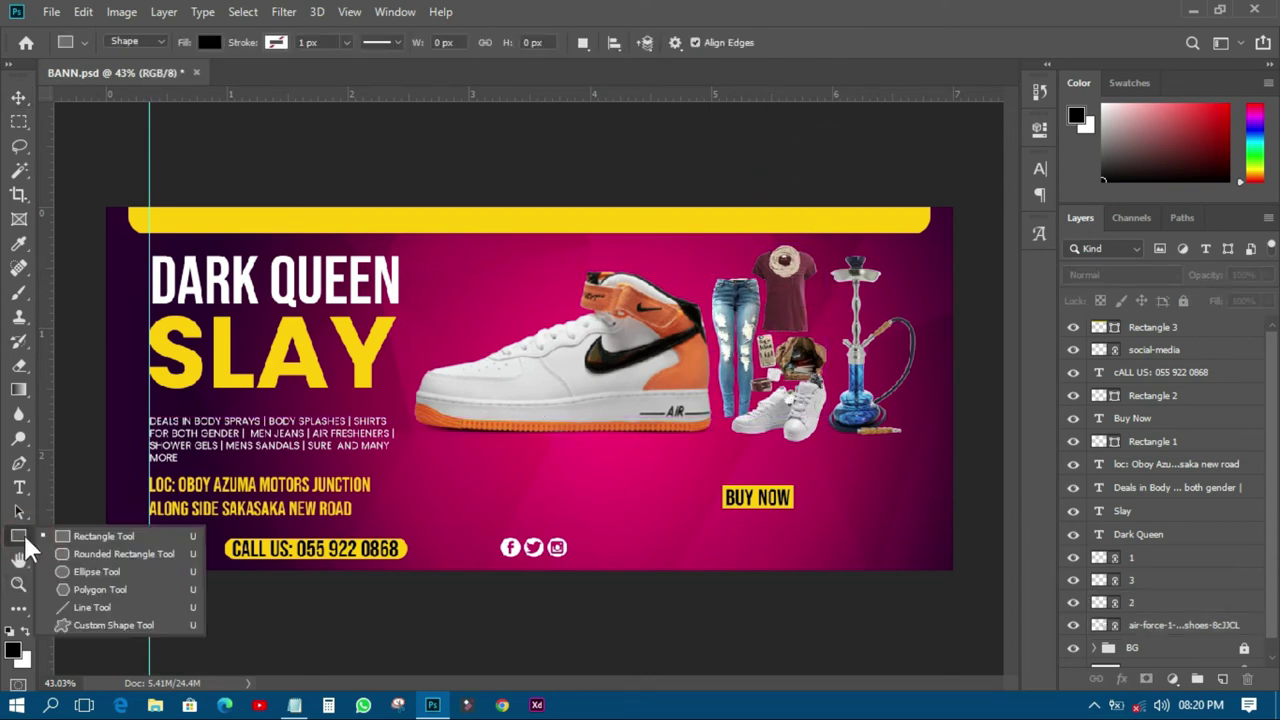
left_click(93, 572)
left_click(20, 539)
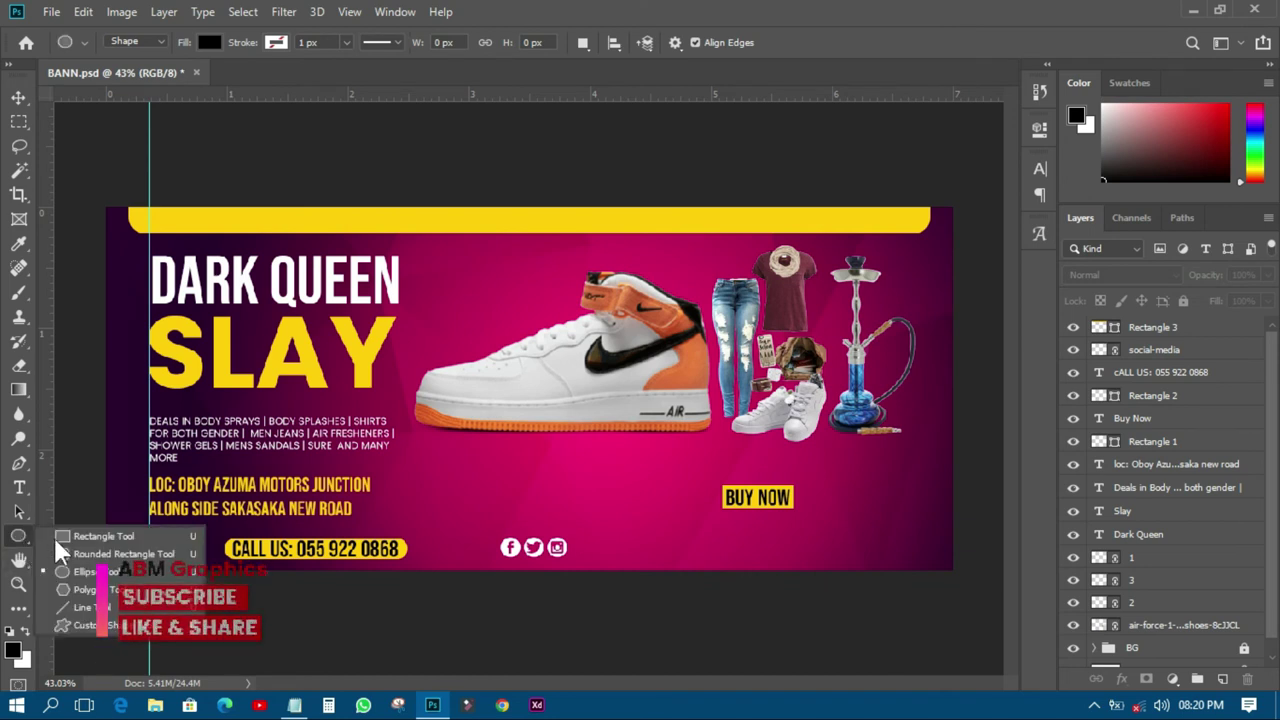
left_click(86, 571)
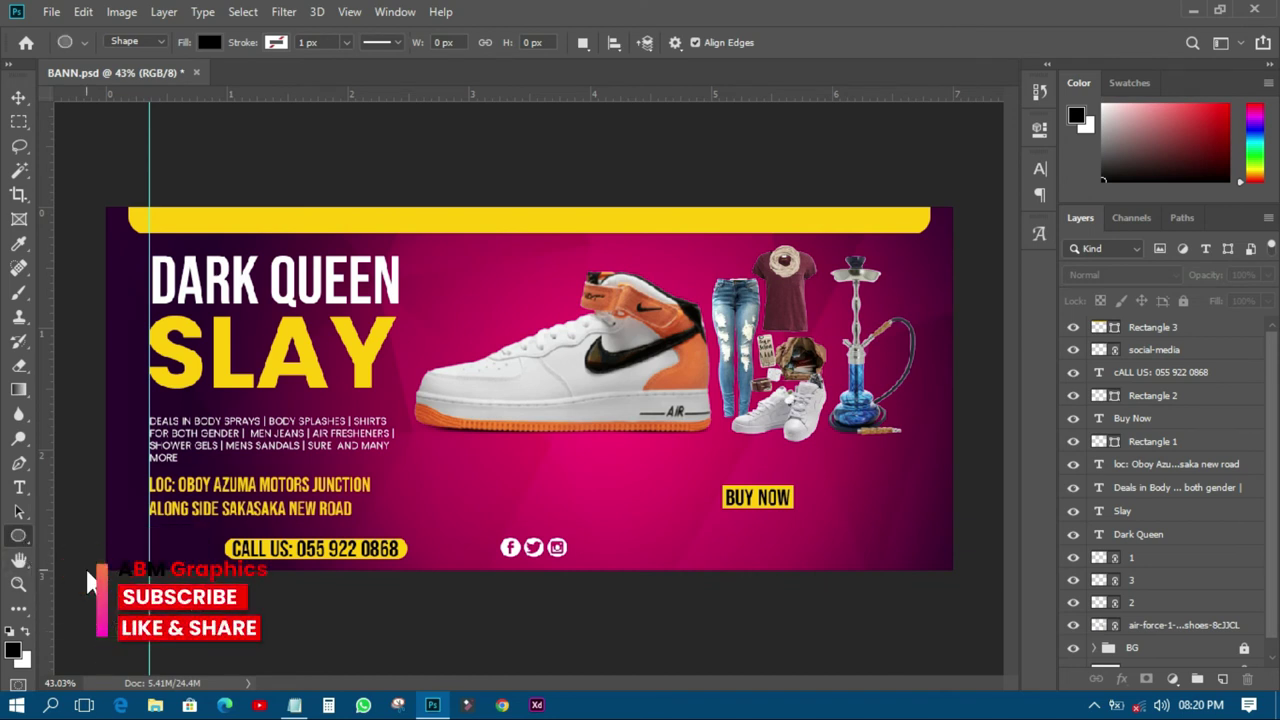
left_click_drag(497, 275, 693, 527)
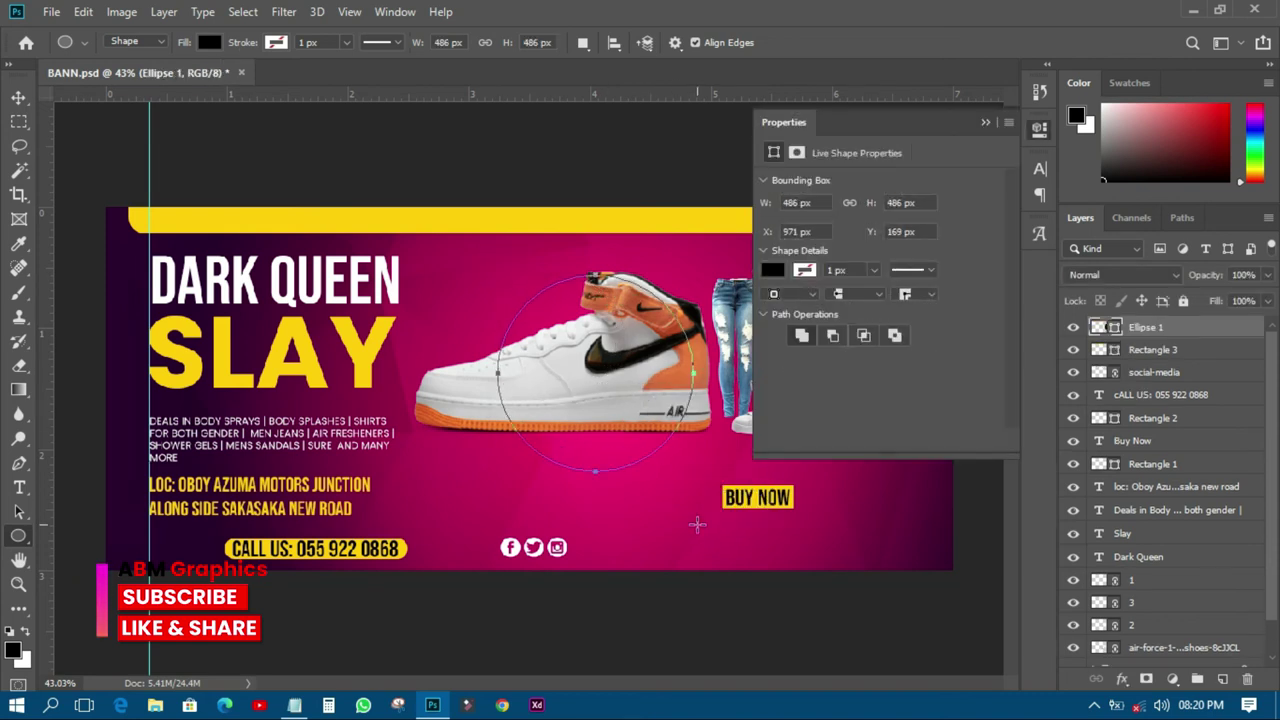
left_click(18, 98)
left_click_drag(1156, 318, 1178, 614)
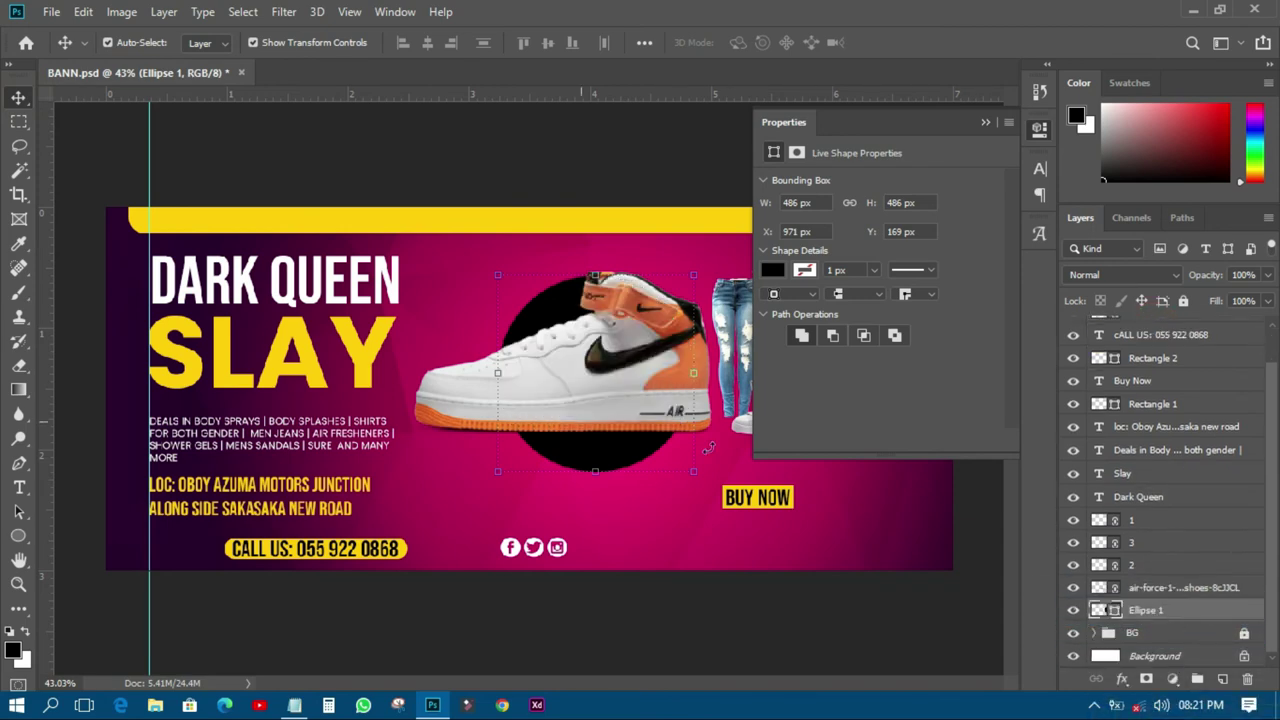
- Fill the circle behind the large shoe with the golden yellow ffcc00 sampled from the banner's upper bar
double_click(1113, 612)
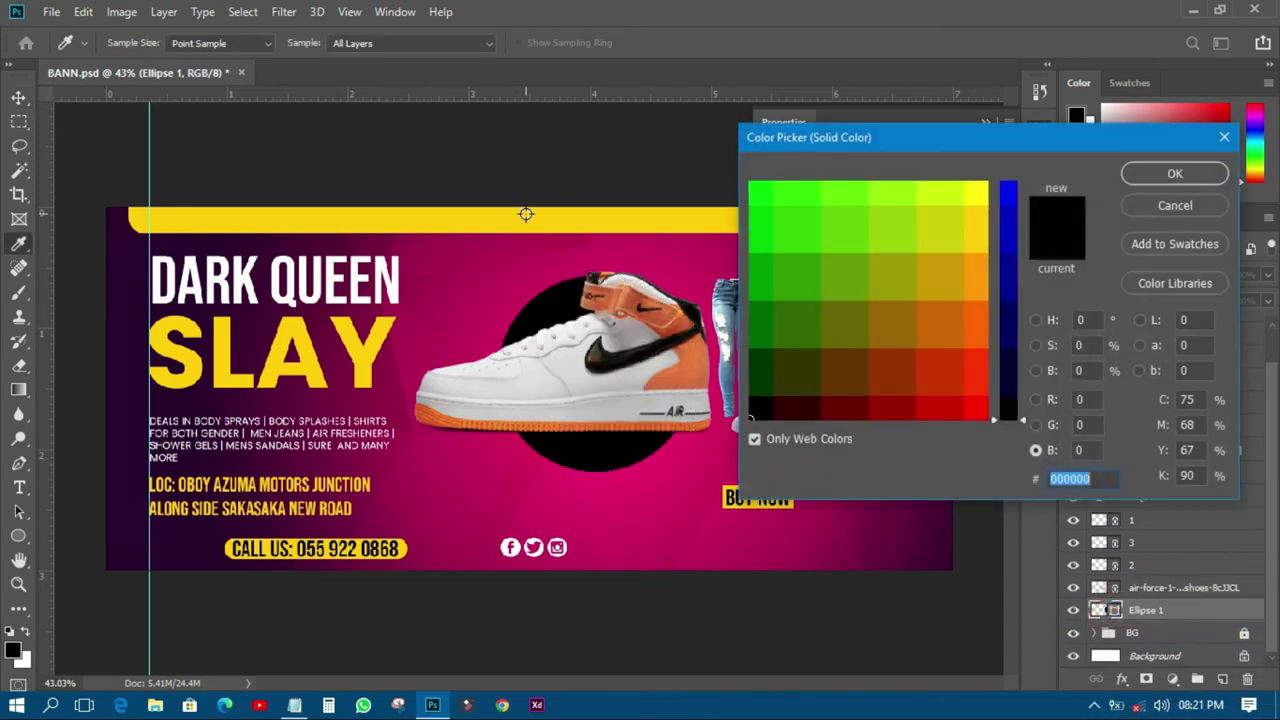
left_click(520, 220)
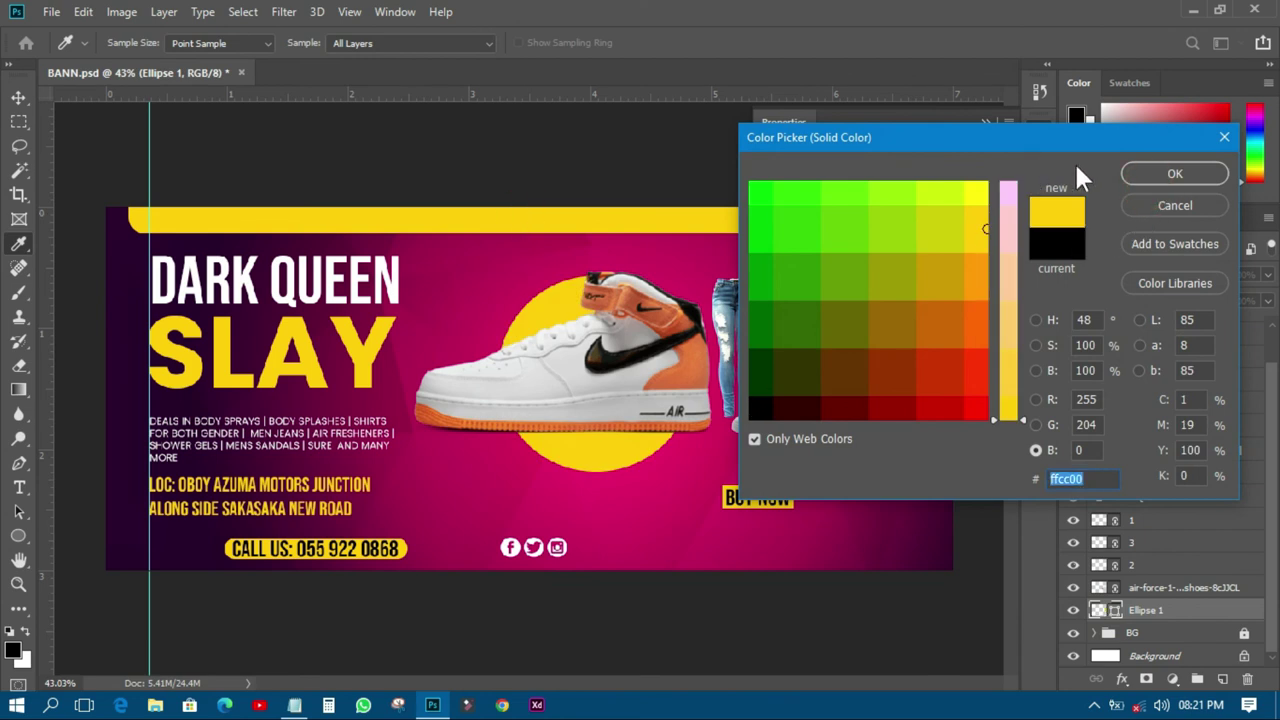
left_click(1160, 175)
left_click(1033, 127)
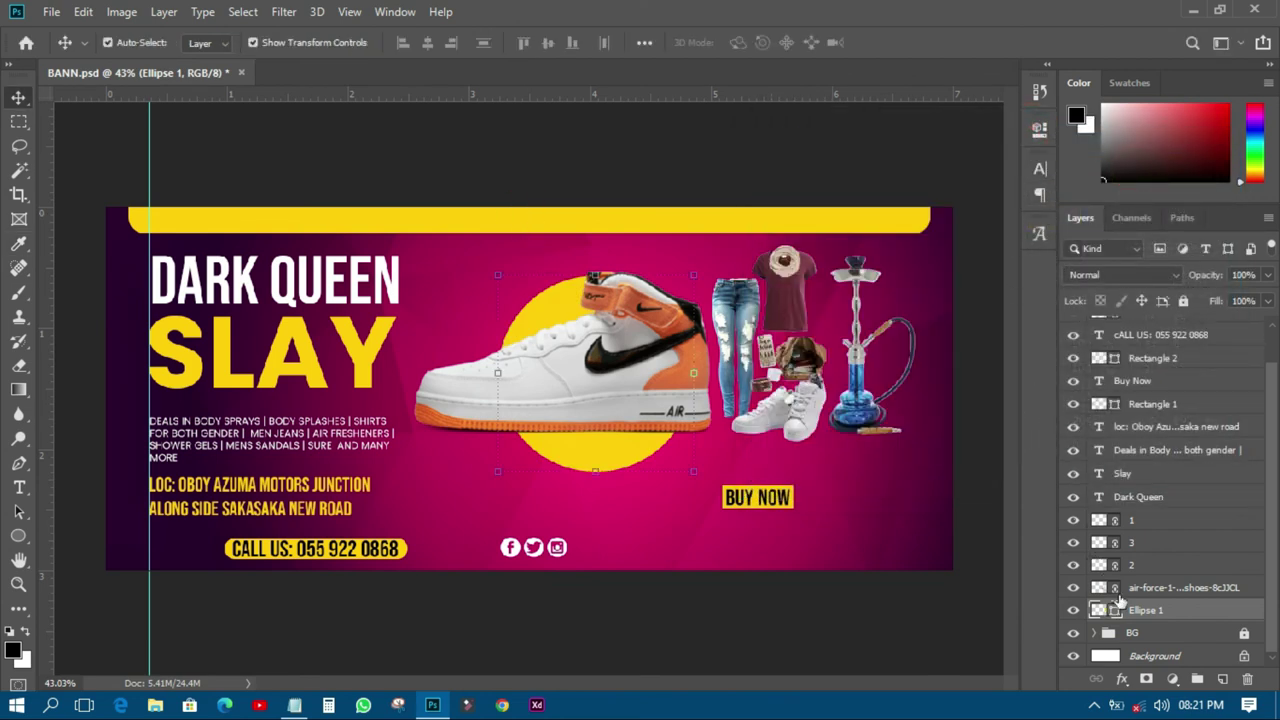
- Lower the circle layer's opacity to 40% and shift the circle slightly left behind the large shoe
left_click(1269, 276)
left_click_drag(1266, 294, 1214, 296)
left_click(735, 150)
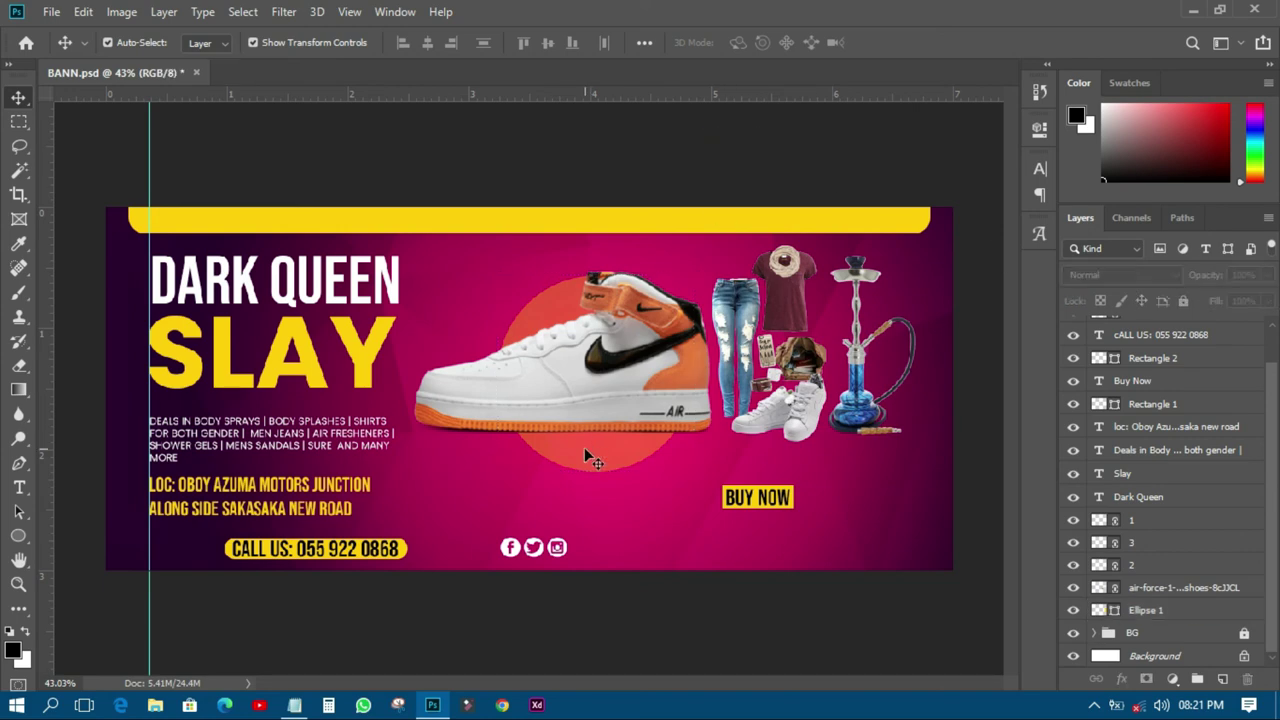
left_click_drag(601, 459, 581, 459)
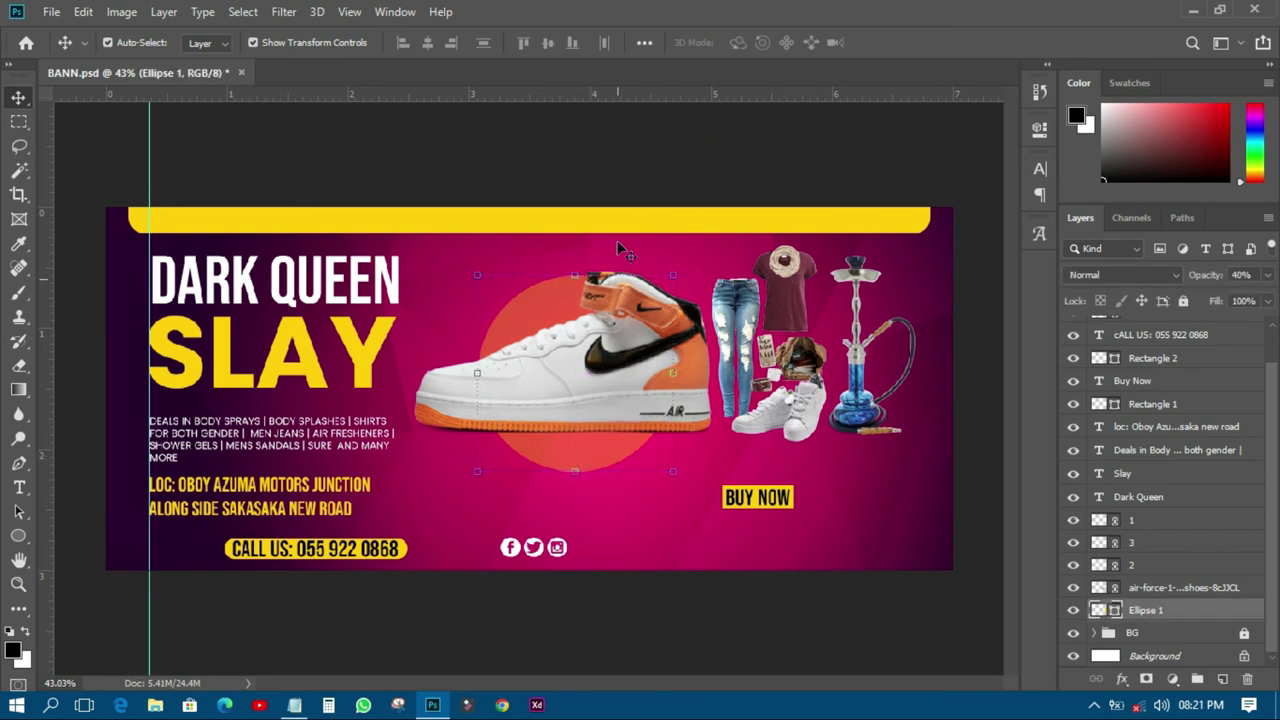
left_click(631, 182)
- Save the banner document BANN.psd
key("ctrl+minus")
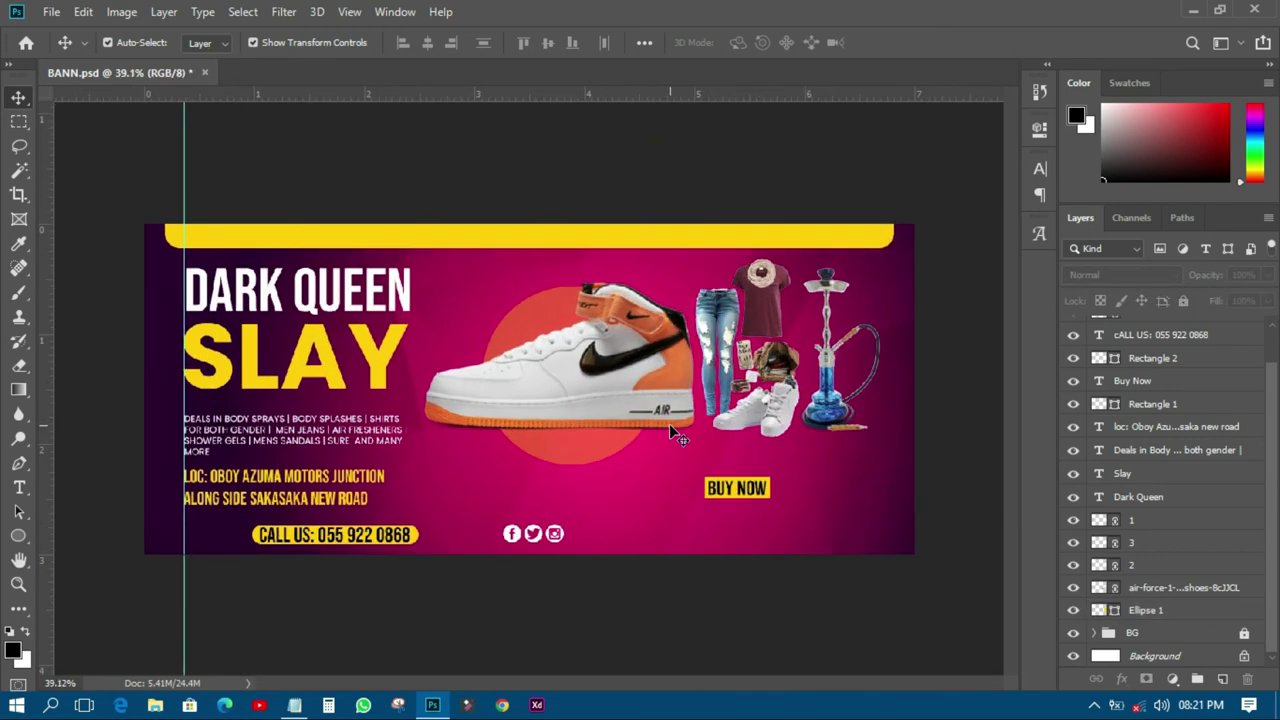
key("ctrl+s")
left_click(512, 234)
left_click(593, 147)
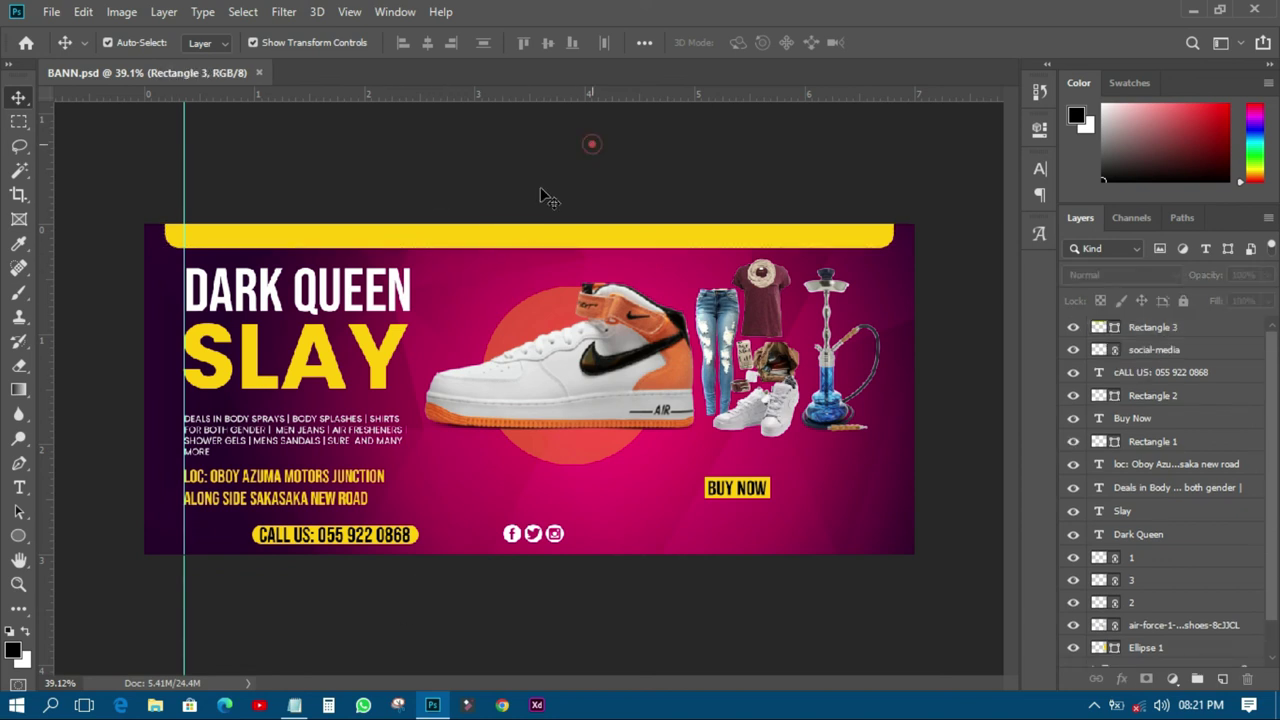